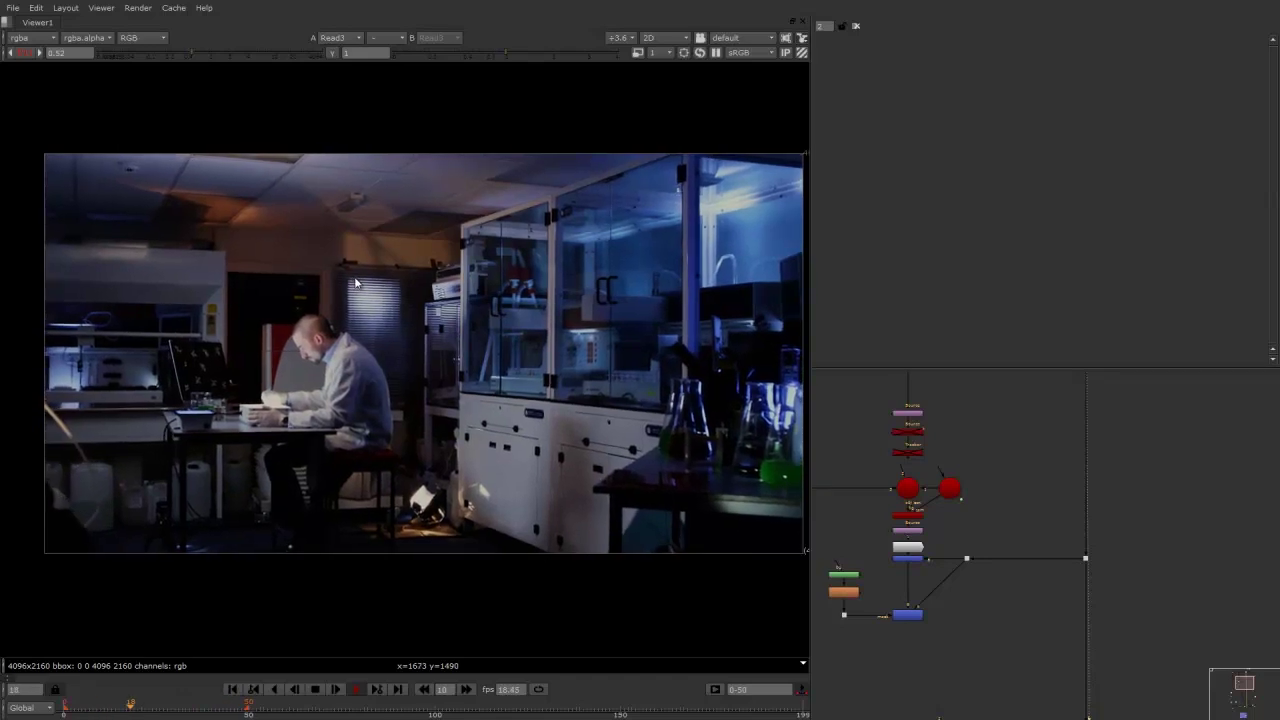
View the KeyMix composite result in the viewer and stop its playback
key("1")
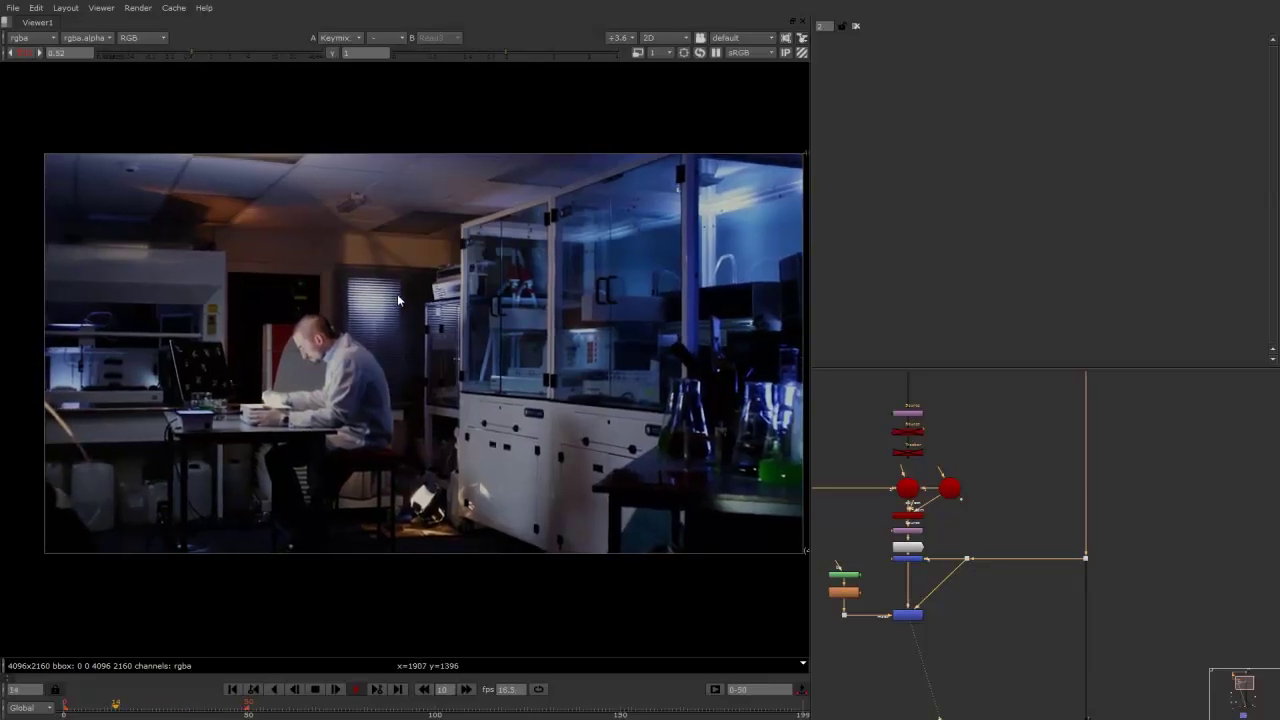
left_click(315, 690)
Duplicate the lab footage Read node into an empty area of the node graph
middle_click_drag(1034, 460, 921, 605)
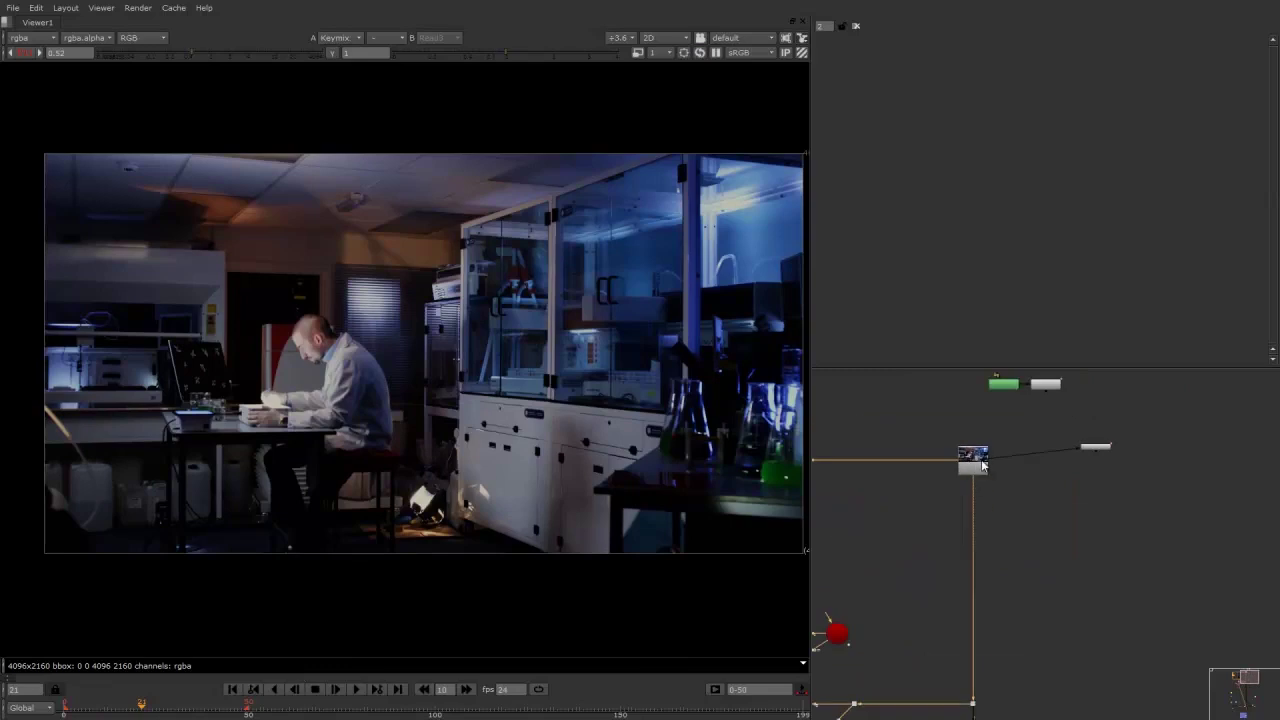
left_click(981, 463)
scroll(1092, 498, "down", 2)
middle_click_drag(1092, 498, 868, 486)
scroll(1120, 474, "up", 1)
key("ctrl+v")
middle_click_drag(1130, 493, 1066, 492)
scroll(1060, 491, "up", 3)
scroll(1127, 490, "down", 3)
Copy the LensDistortion node from the existing comp and paste it under the duplicated Read node
middle_click_drag(991, 502, 1265, 495)
middle_click_drag(969, 450, 1024, 484)
scroll(872, 472, "up", 2)
middle_click_drag(883, 500, 952, 470)
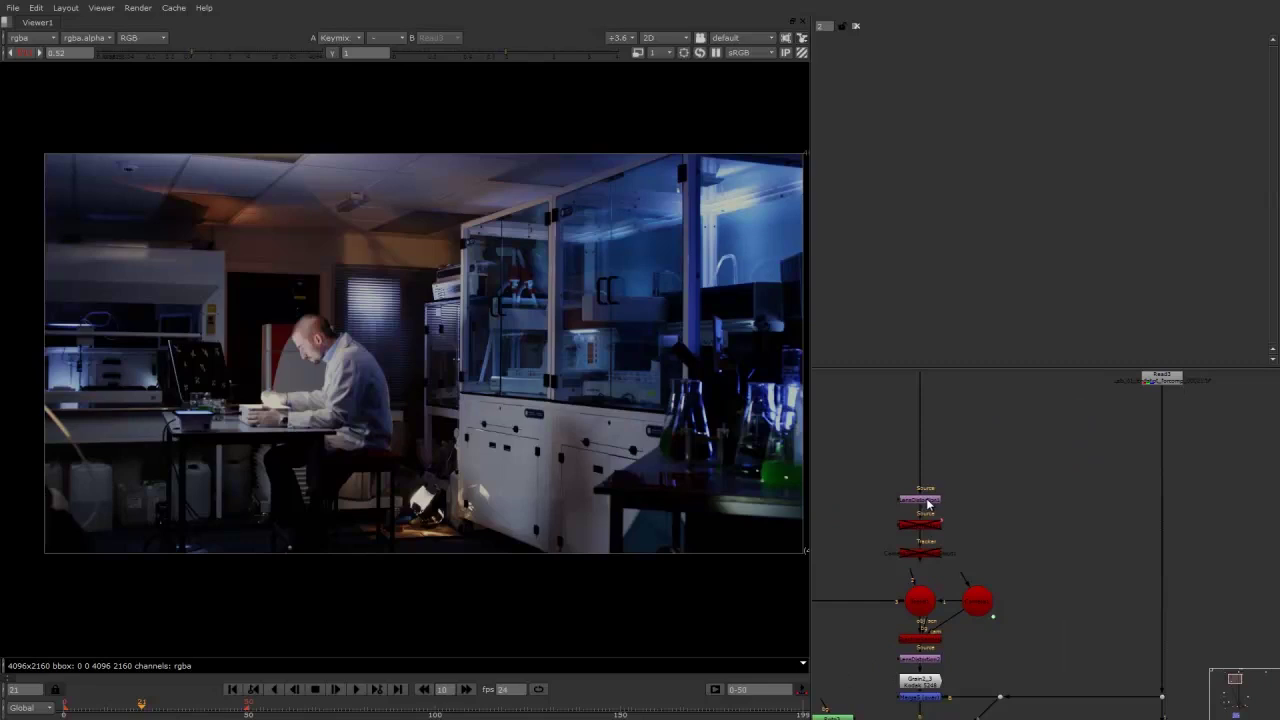
left_click(927, 499)
scroll(953, 481, "down", 6)
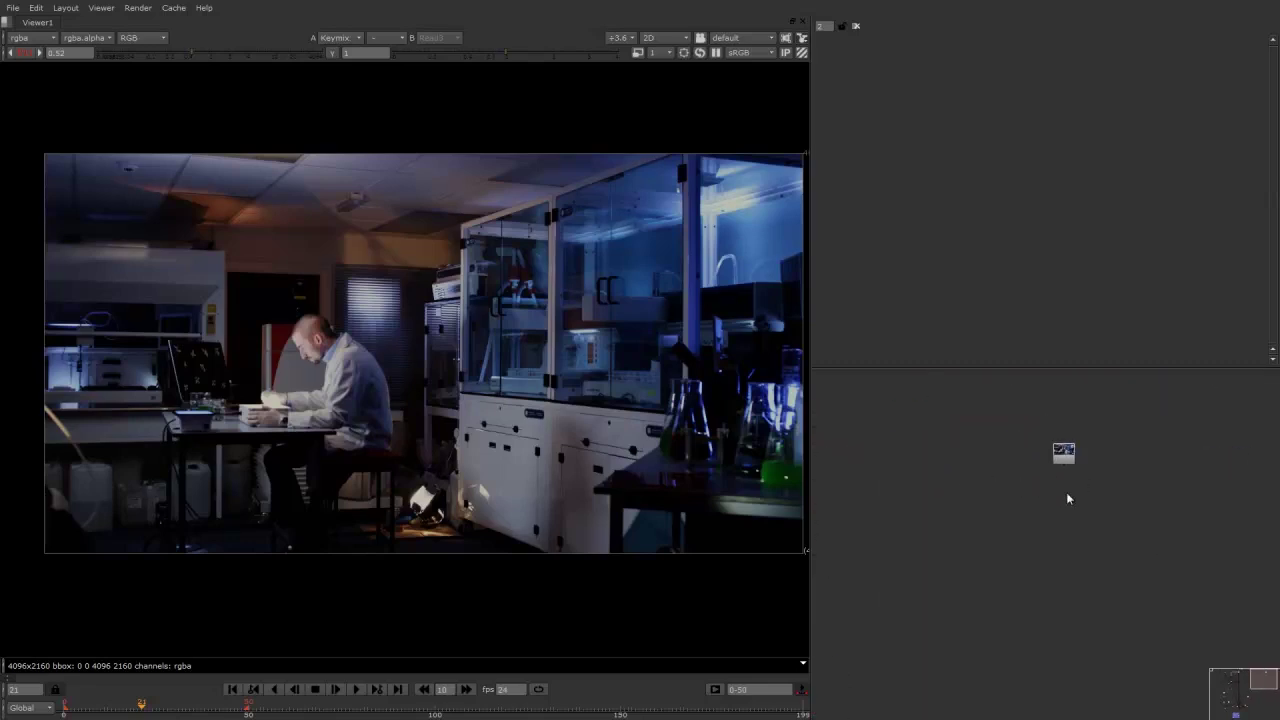
scroll(1067, 492, "up", 1)
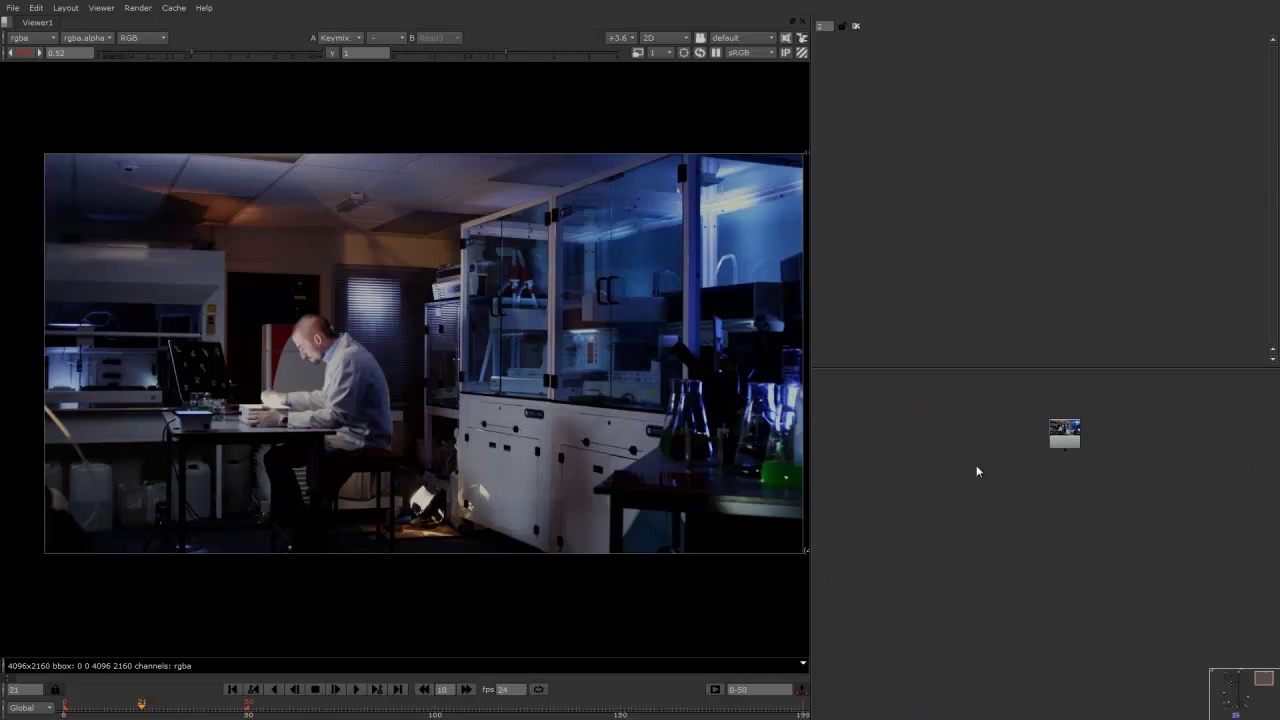
scroll(1043, 463, "up", 1)
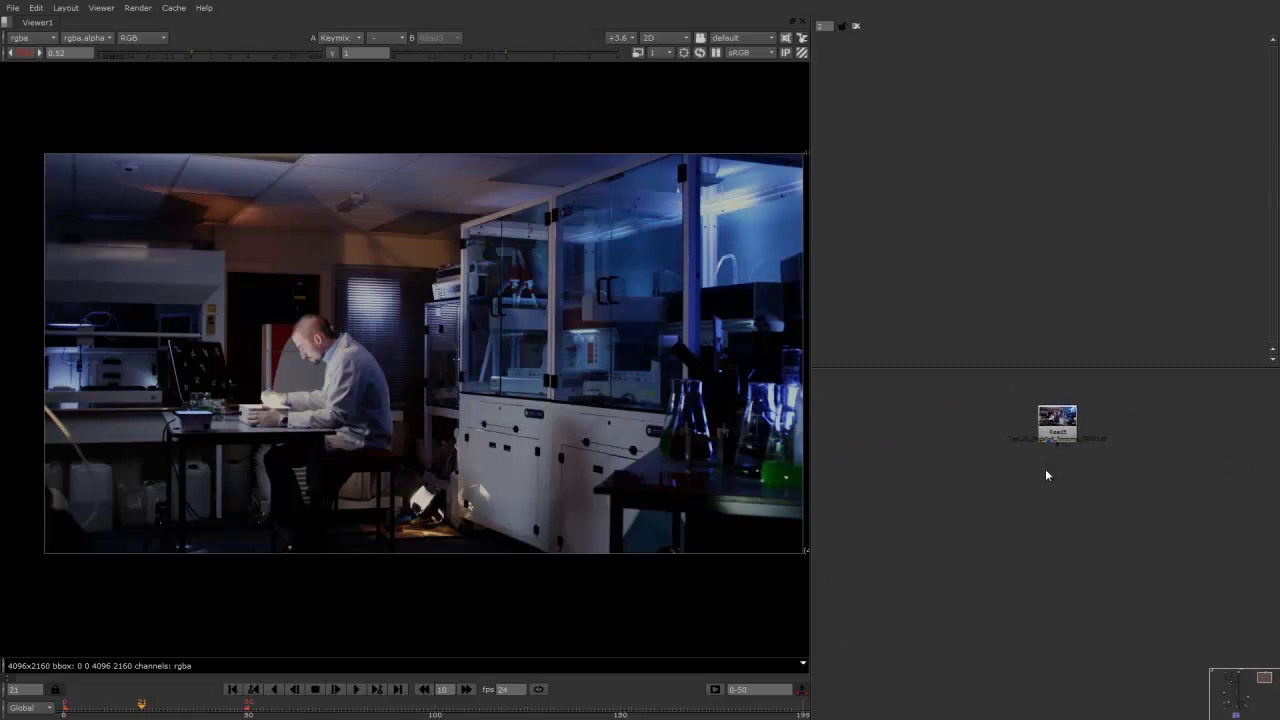
scroll(1060, 477, "up", 1)
scroll(1060, 472, "up", 1)
View the pasted LensDistortion node's output, open its properties and move it closer to the Read node
left_click(1063, 461)
key("1")
double_click(1063, 461)
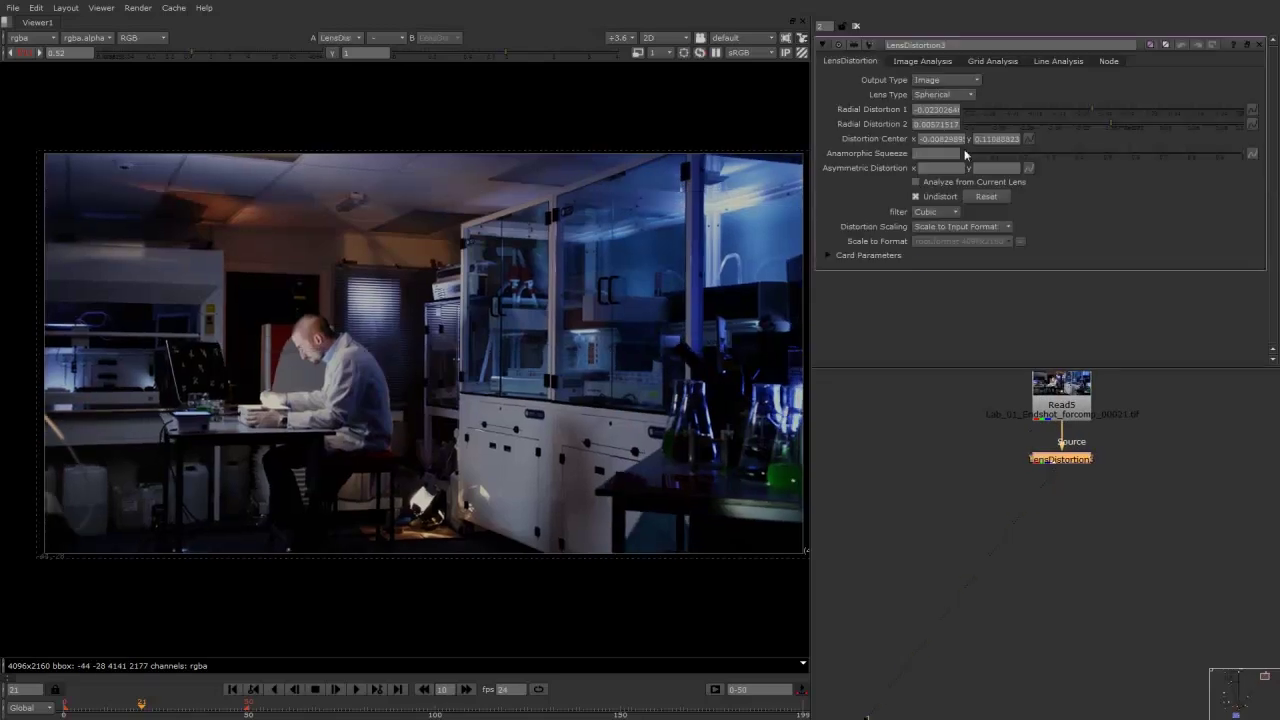
left_click_drag(1065, 457, 1065, 452)
left_click(1075, 472)
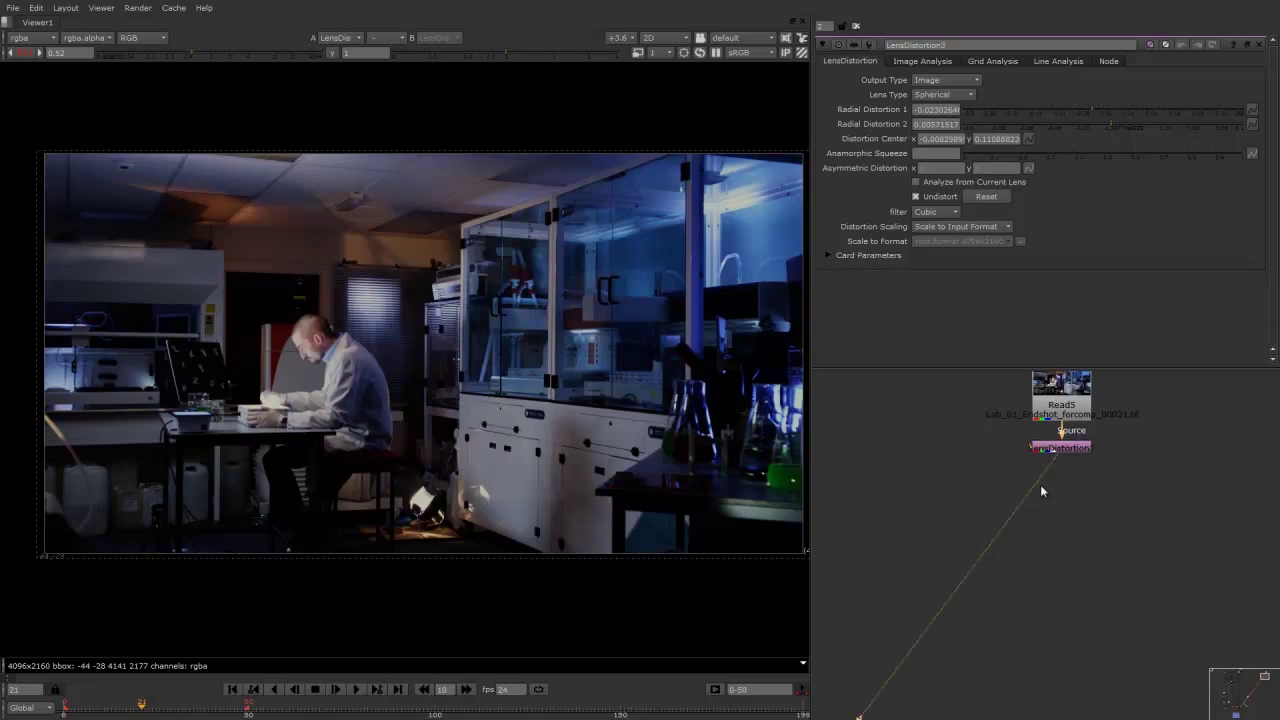
Add a CameraTracker node below the LensDistortion copy, connect it and view its output
key("Tab")
type("camera")
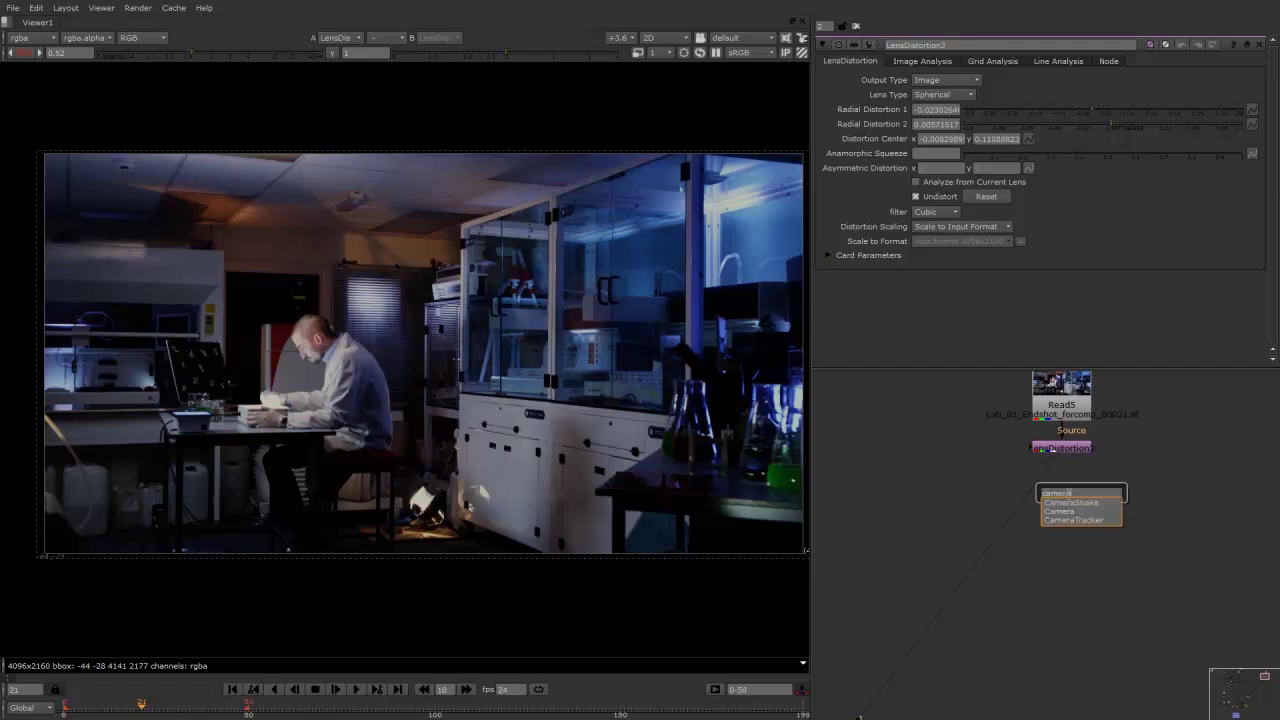
left_click(1064, 521)
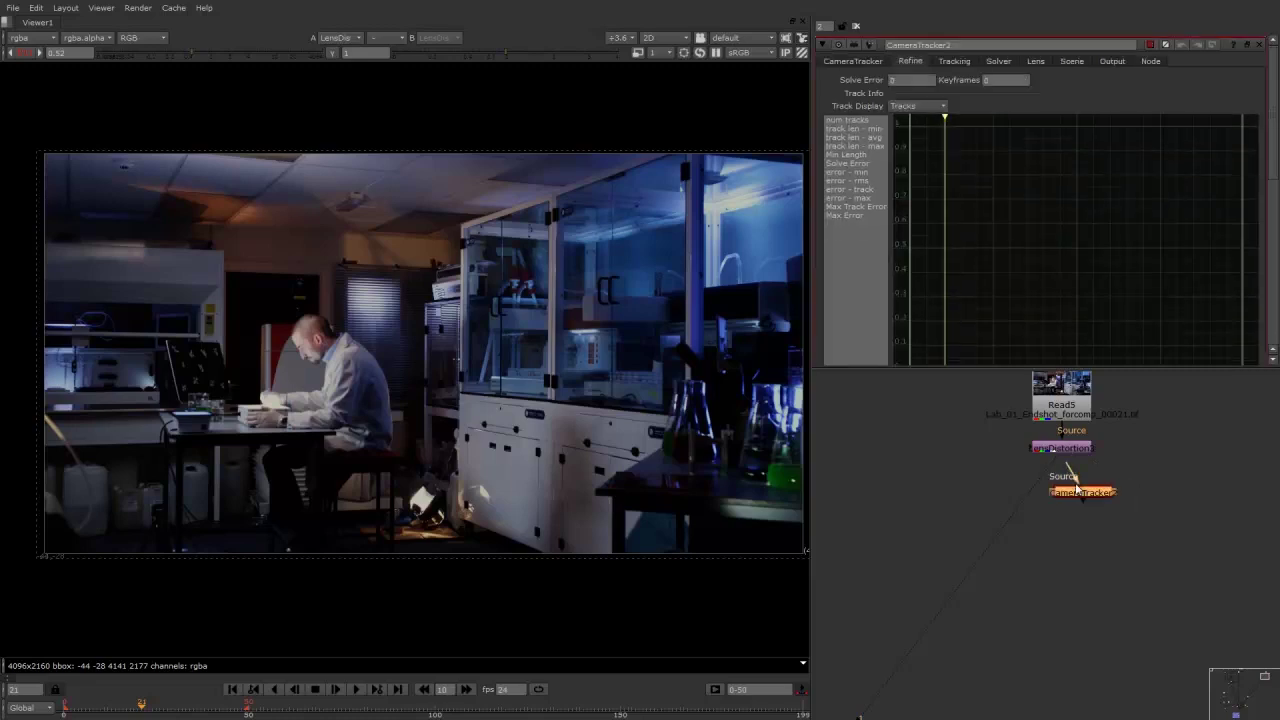
left_click_drag(1082, 492, 1064, 495)
key("1")
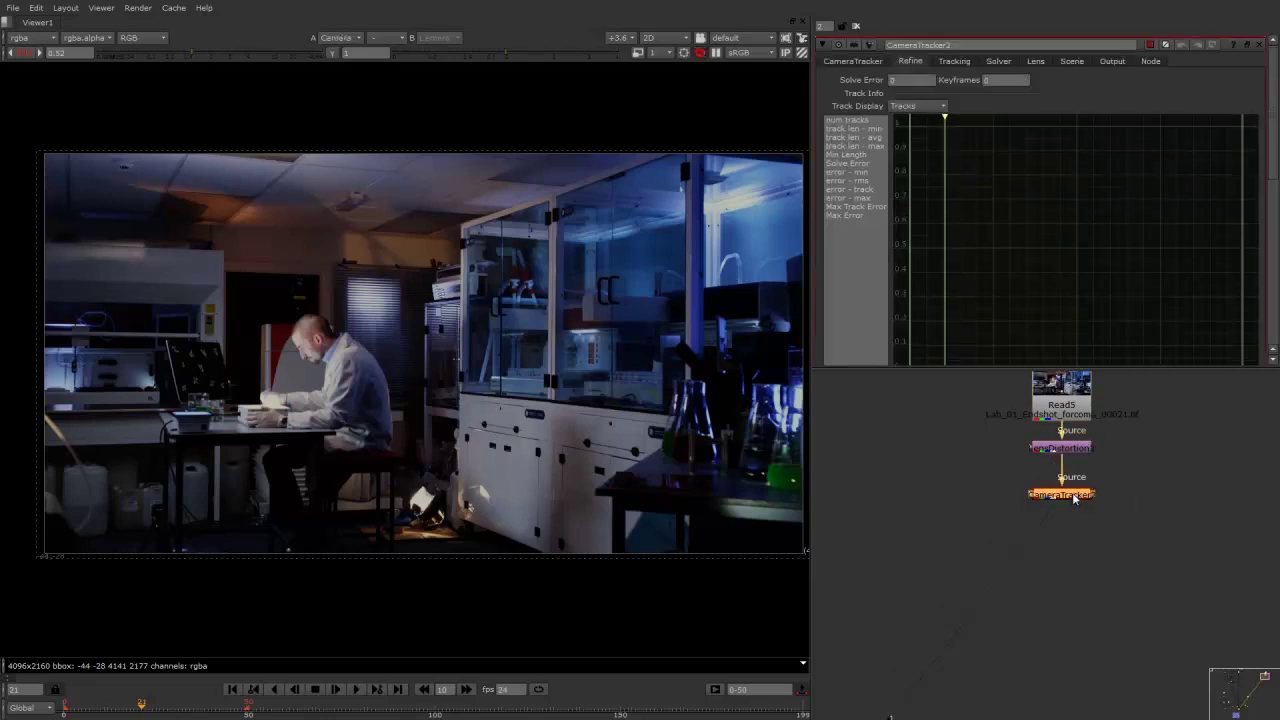
Turn on Preview Features in the CameraTracker's tracking settings and set the number of features to 500
left_click(856, 61)
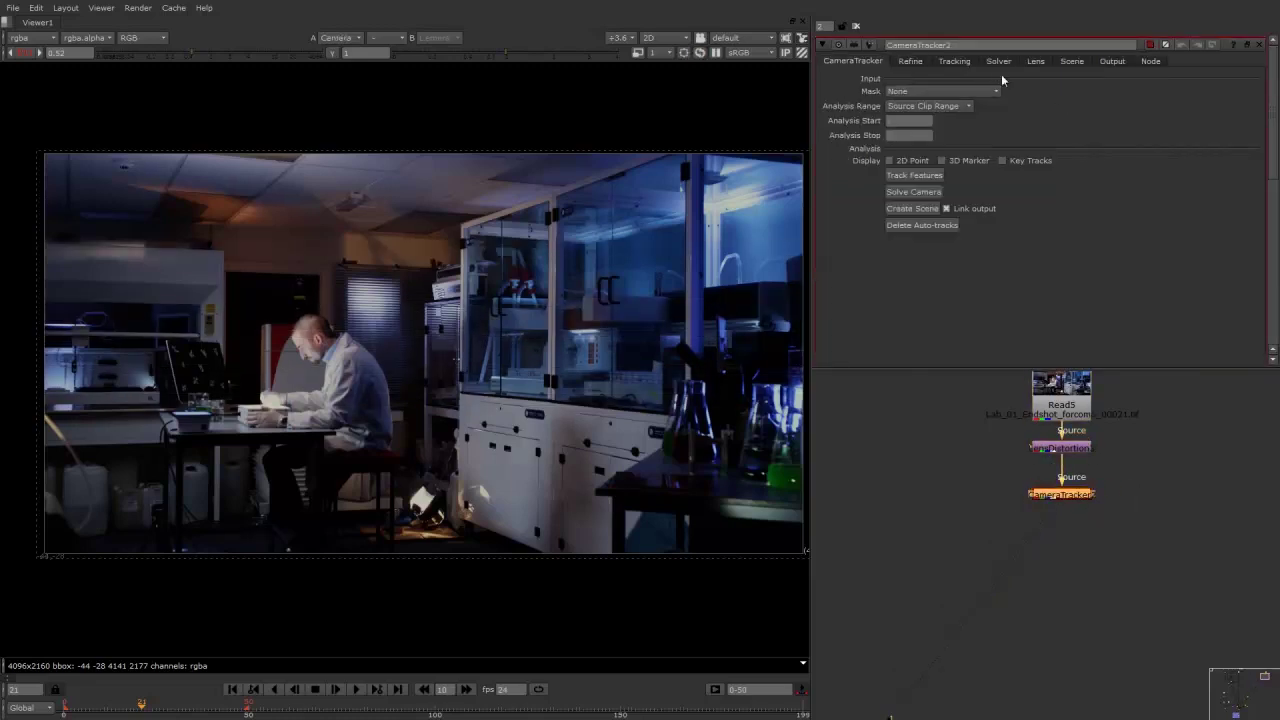
left_click(955, 61)
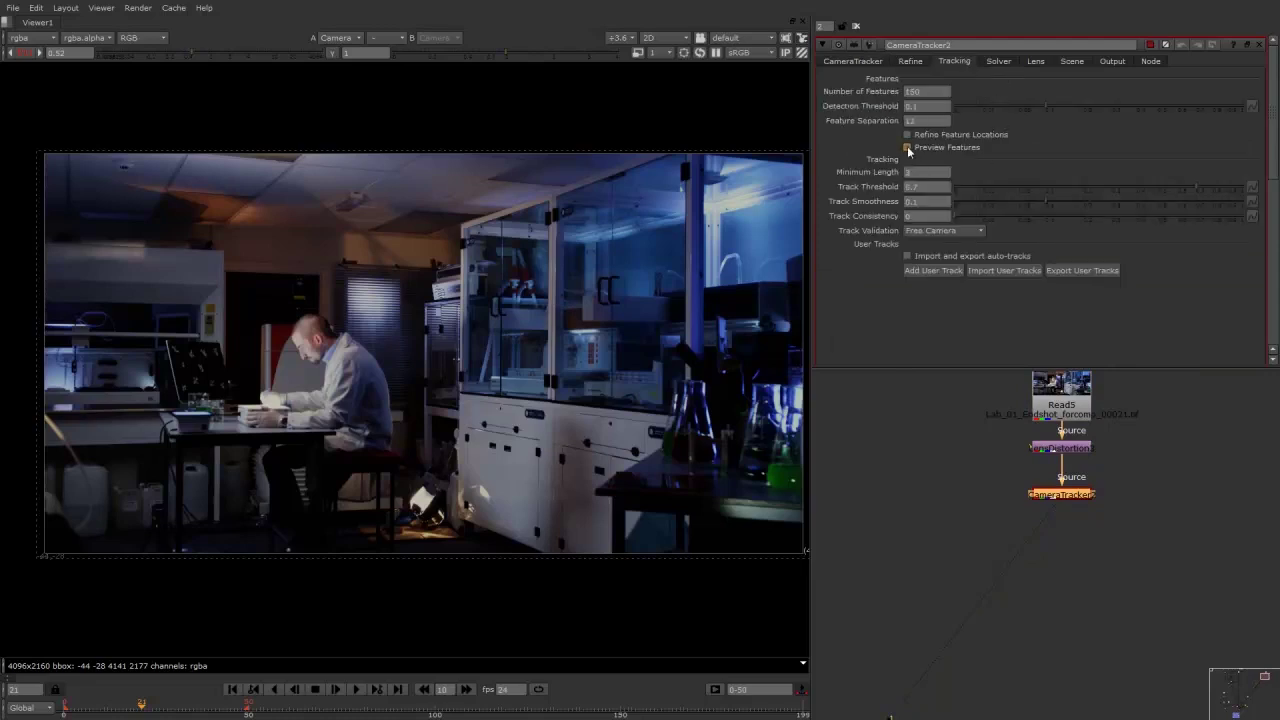
left_click(908, 148)
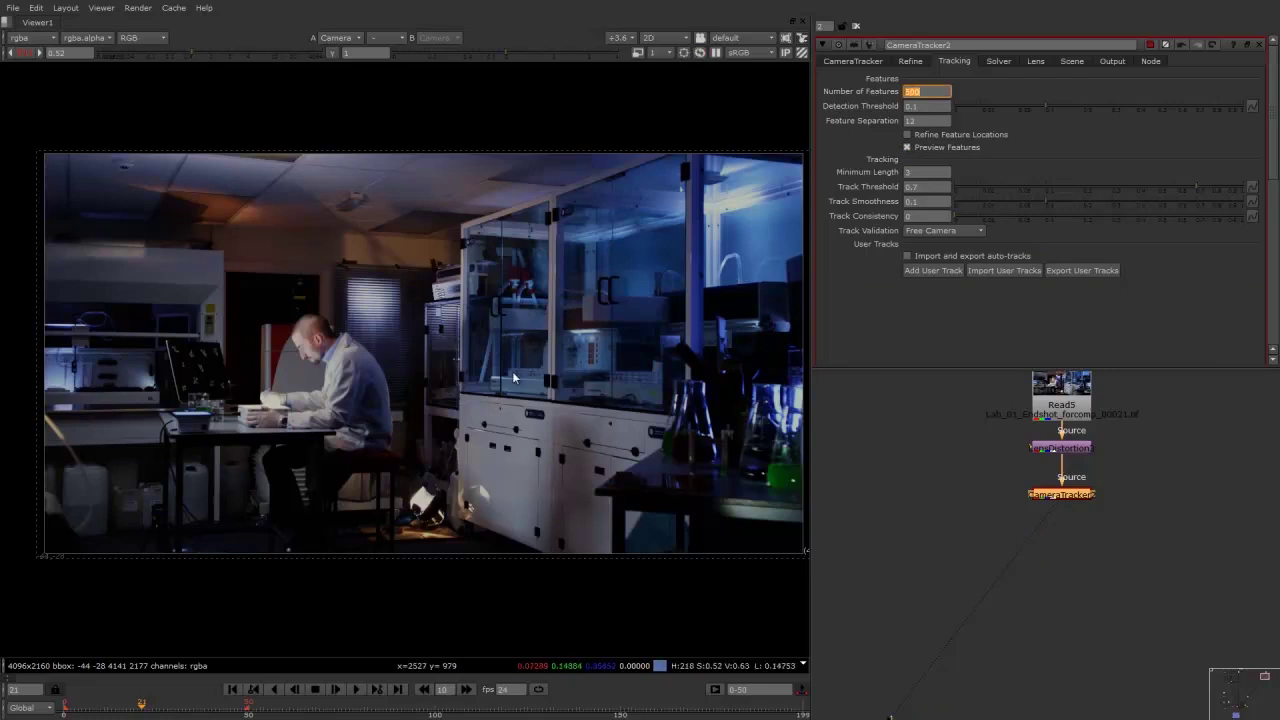
scroll(519, 369, "up", 2)
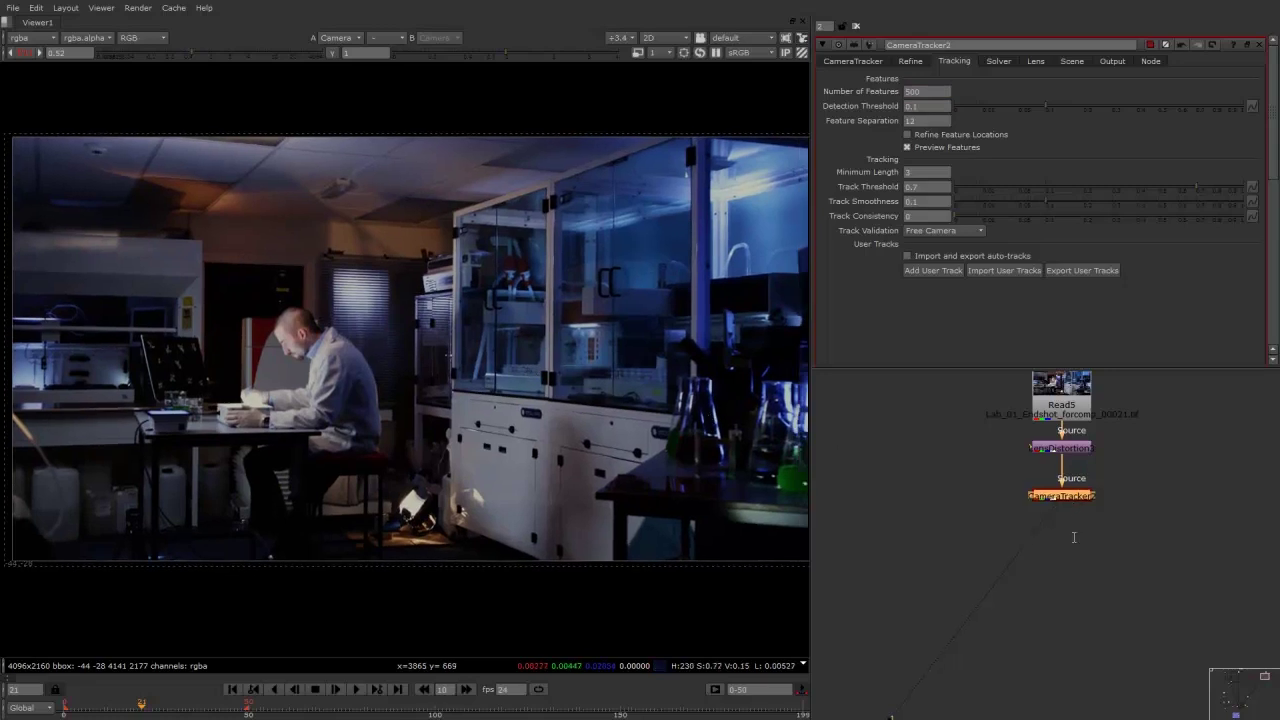
Add a second CameraTracker node, connect it to the LensDistortion copy and move the first tracker aside
key("Tab")
key("Return")
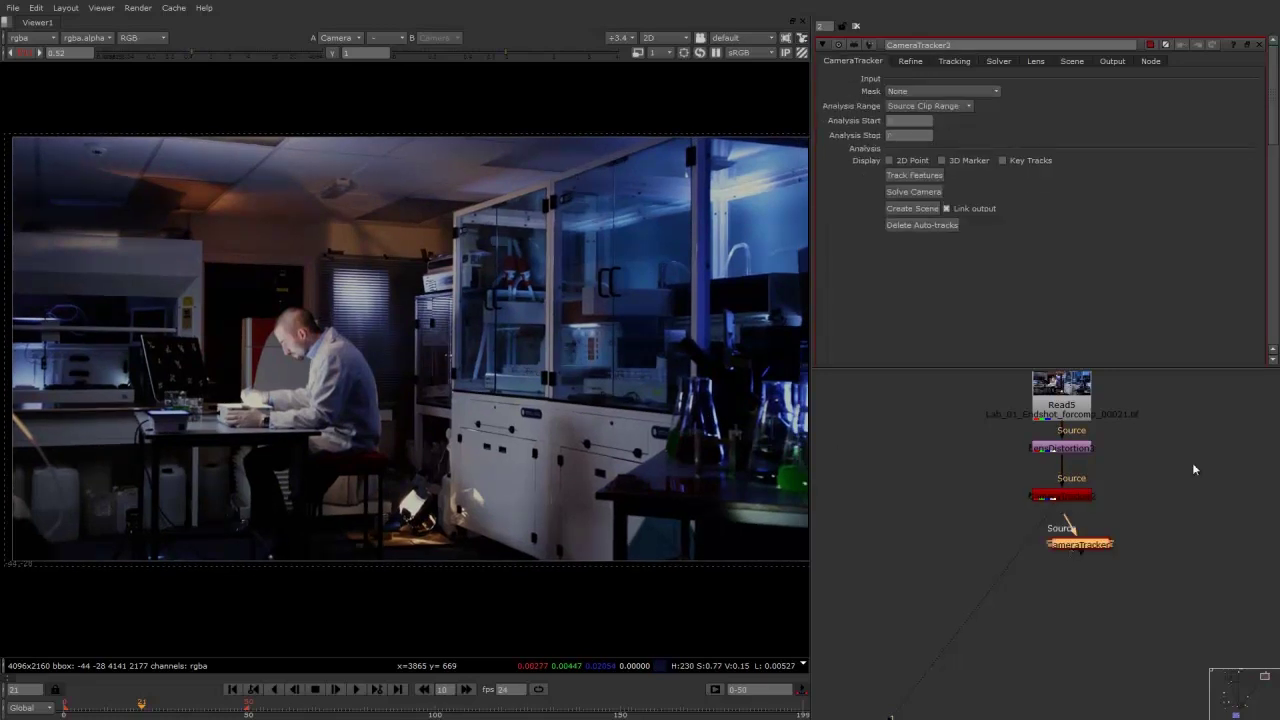
left_click_drag(1068, 519, 1066, 450)
left_click_drag(1051, 497, 969, 506)
left_click_drag(1081, 547, 1062, 518)
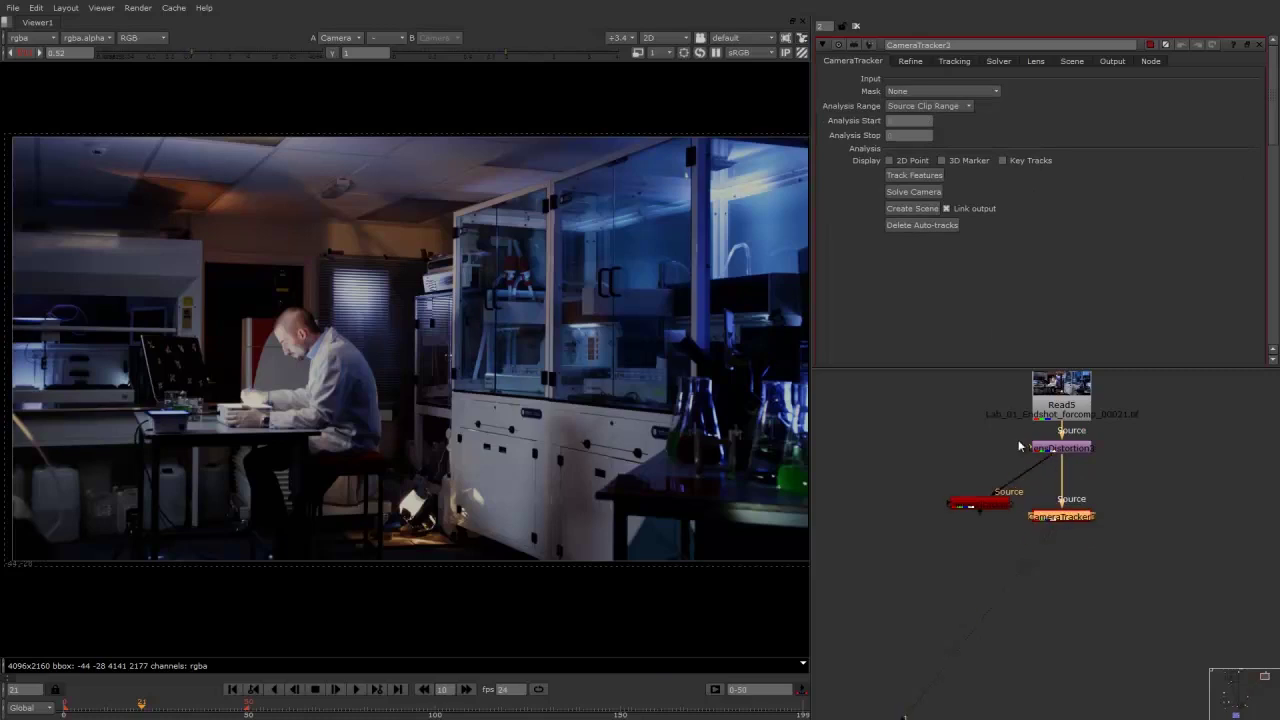
Preview a higher number of features in the new CameraTracker and delete the first CameraTracker beside it
left_click(955, 62)
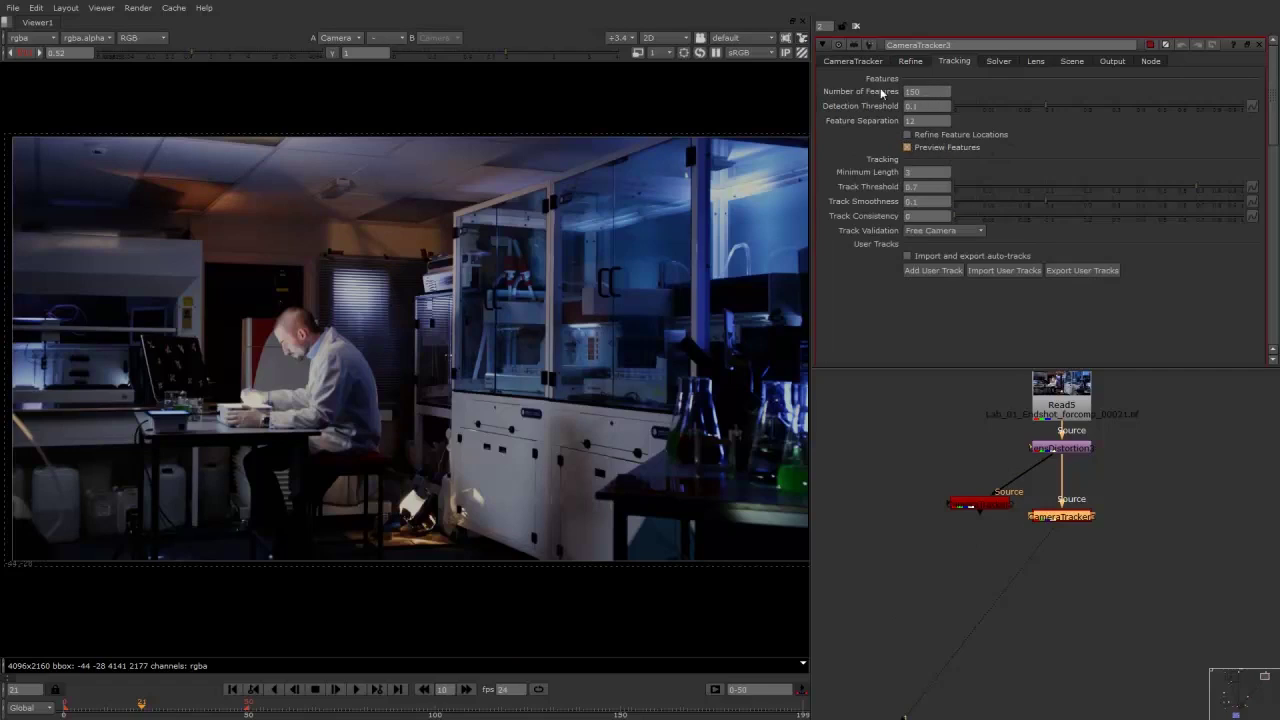
left_click(918, 91)
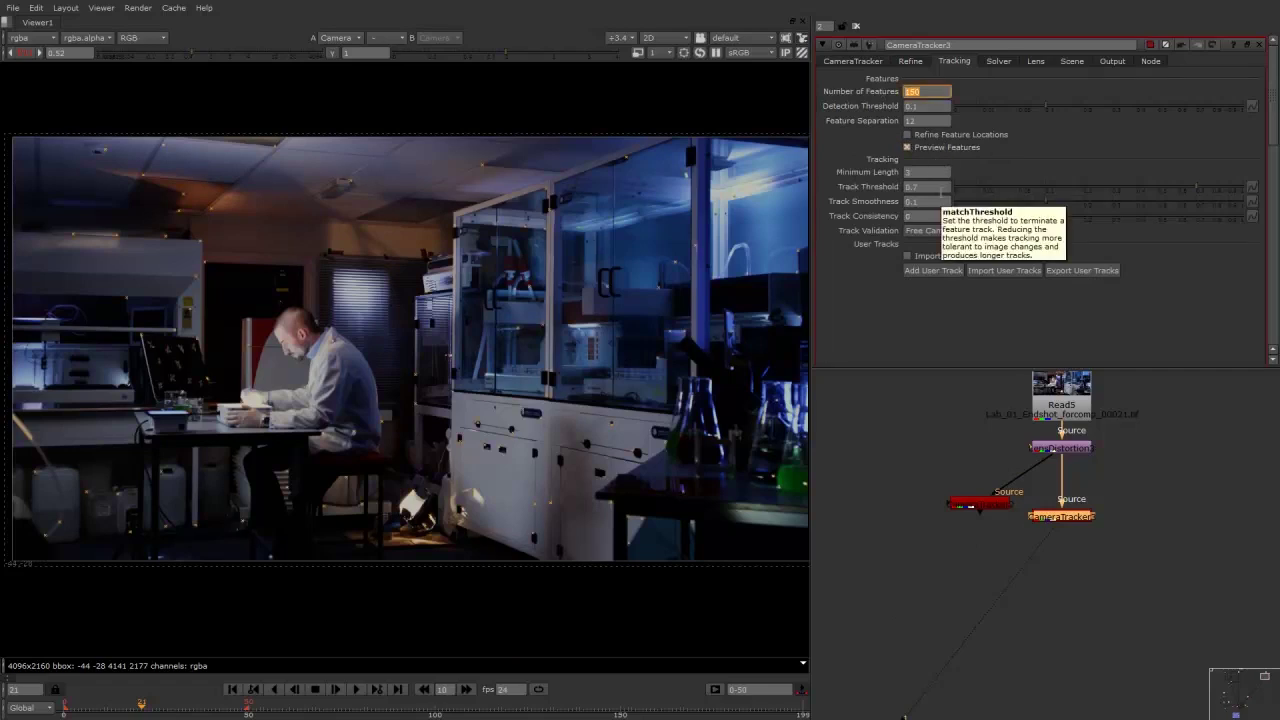
left_click(986, 509)
key("Delete")
left_click_drag(1061, 516, 1057, 502)
Track the features over the source clip range and solve the camera
left_click(864, 63)
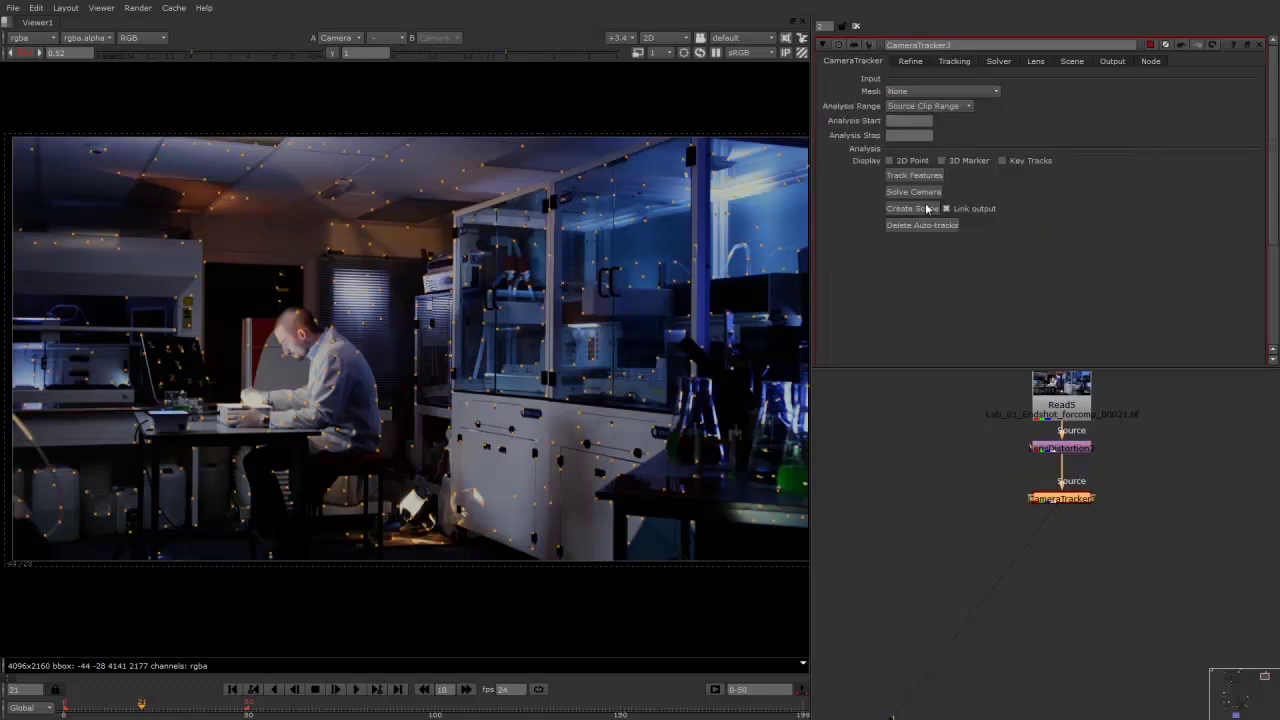
left_click(913, 177)
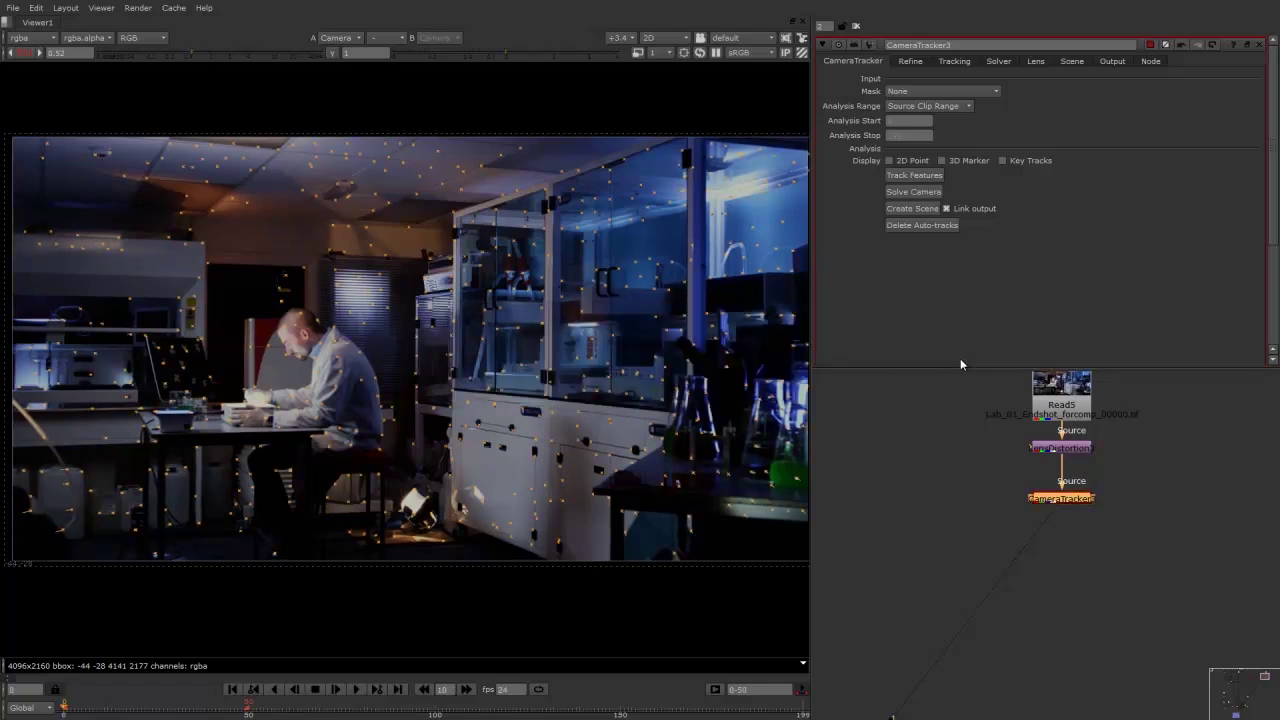
middle_click_drag(1008, 495, 992, 489)
left_click(1061, 492)
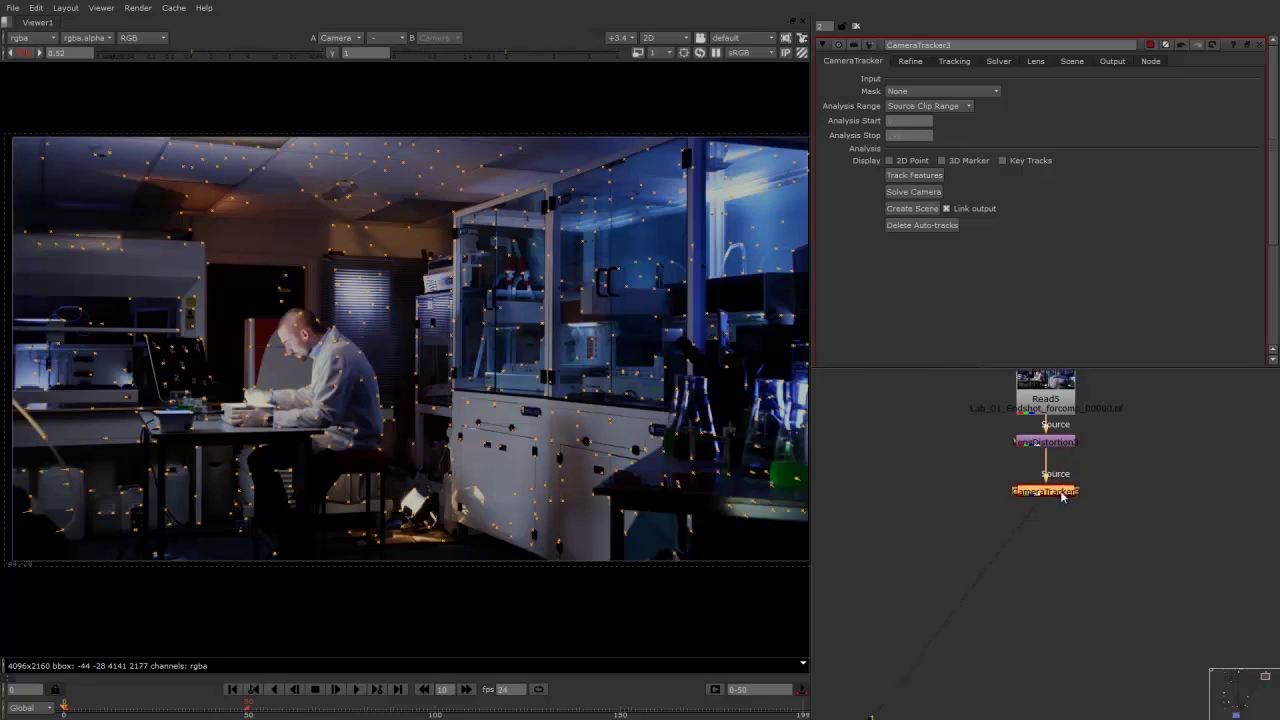
left_click(916, 192)
Open the CameraTracker's refine settings and inspect the solved track points around the window blinds
left_click(919, 64)
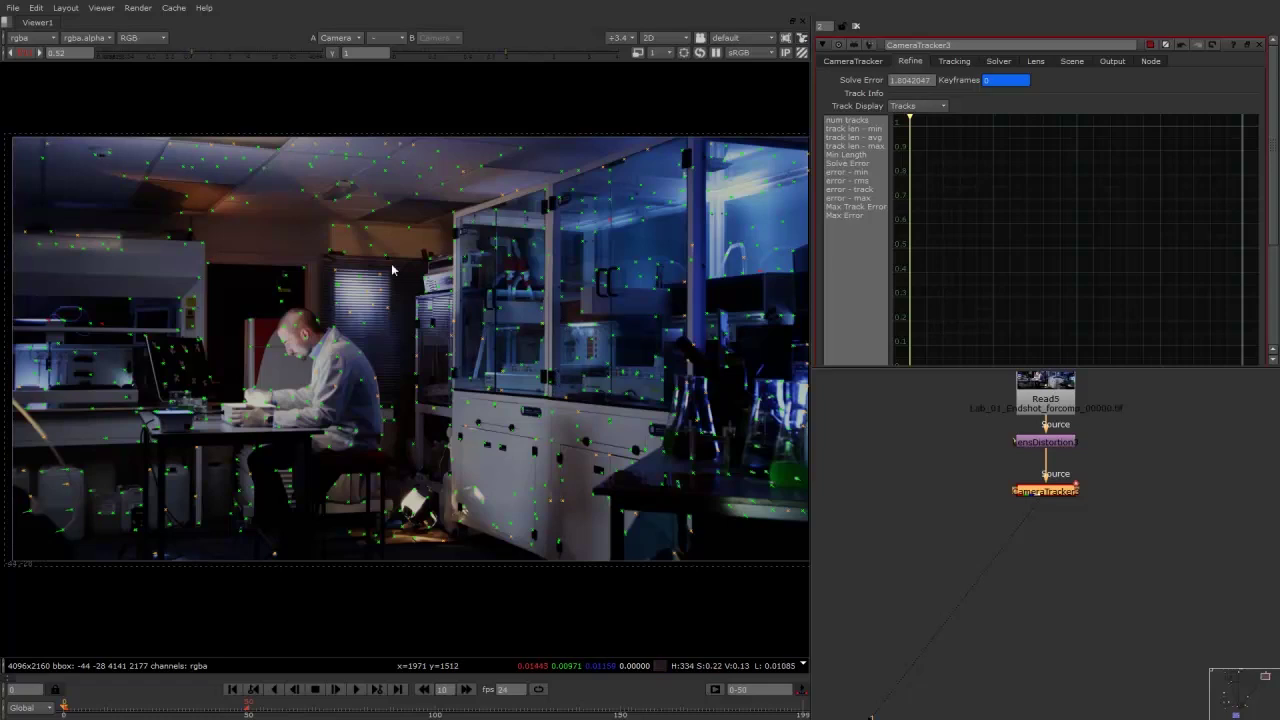
mouse_move(386, 258)
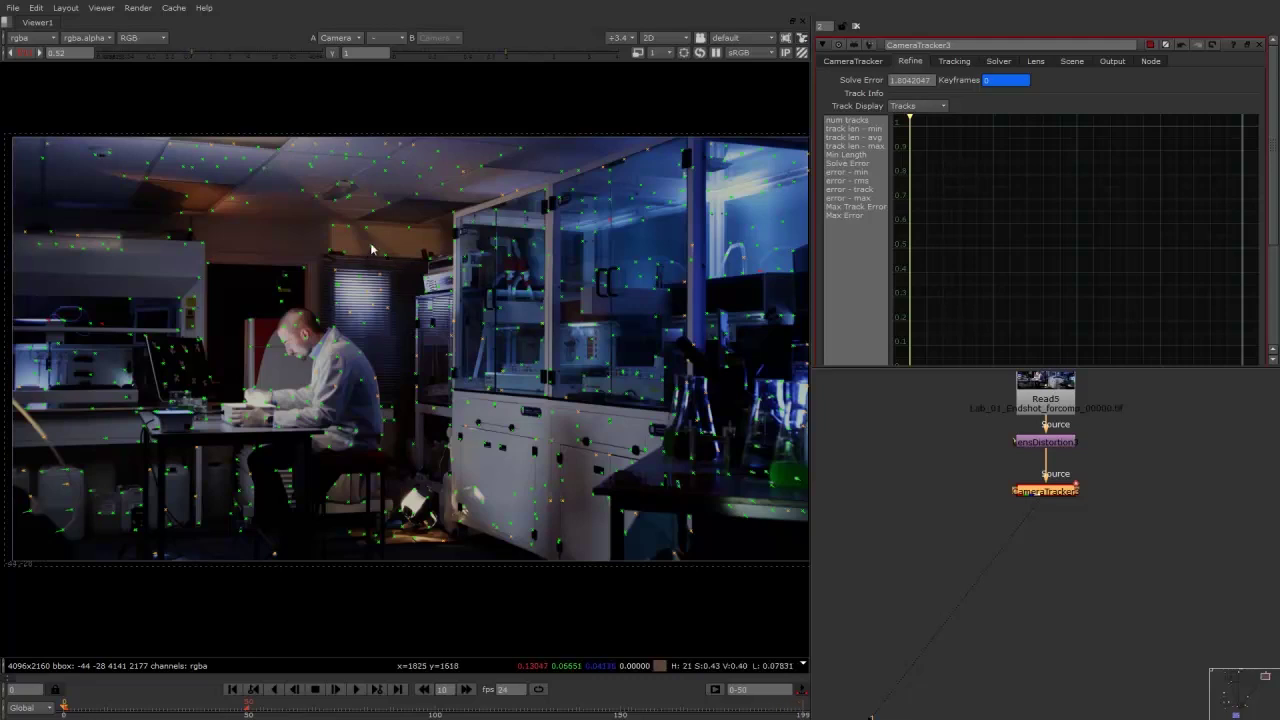
scroll(352, 240, "up", 5)
mouse_move(422, 273)
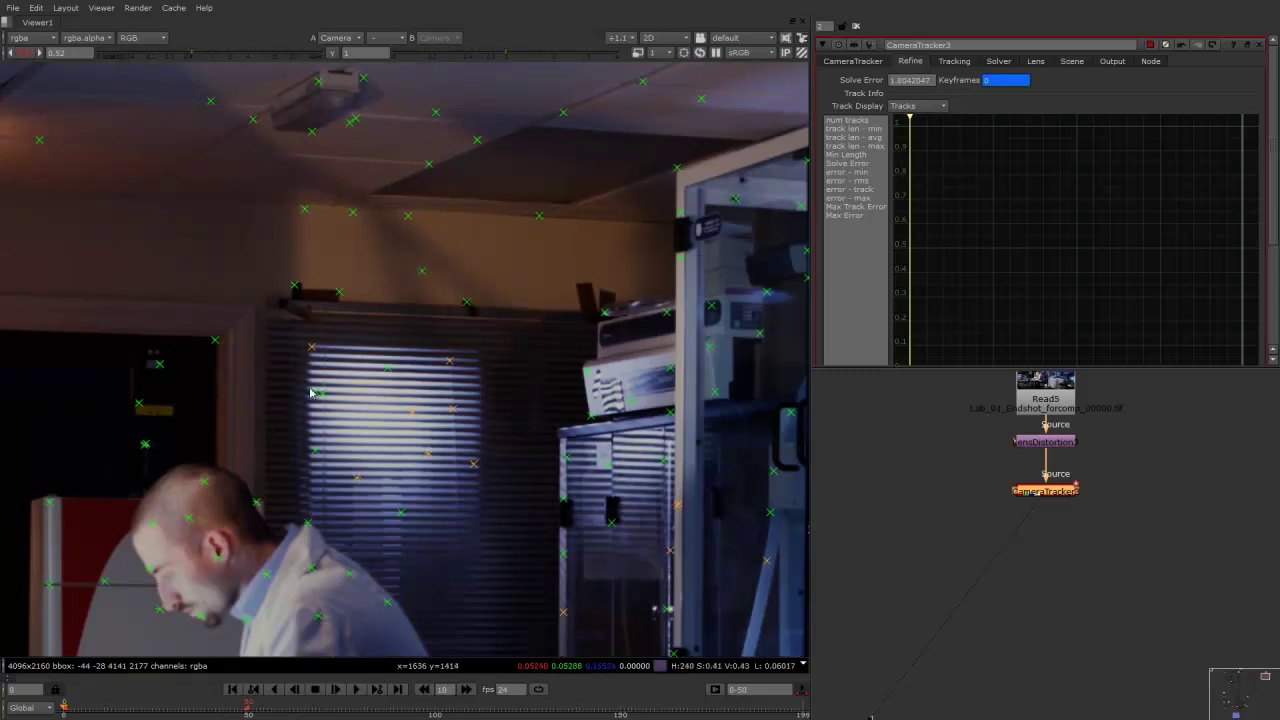
Plot the minimum, average and maximum track length curves with Min Length, and enlarge the properties area
left_click(856, 130)
left_click(864, 138, "ctrl")
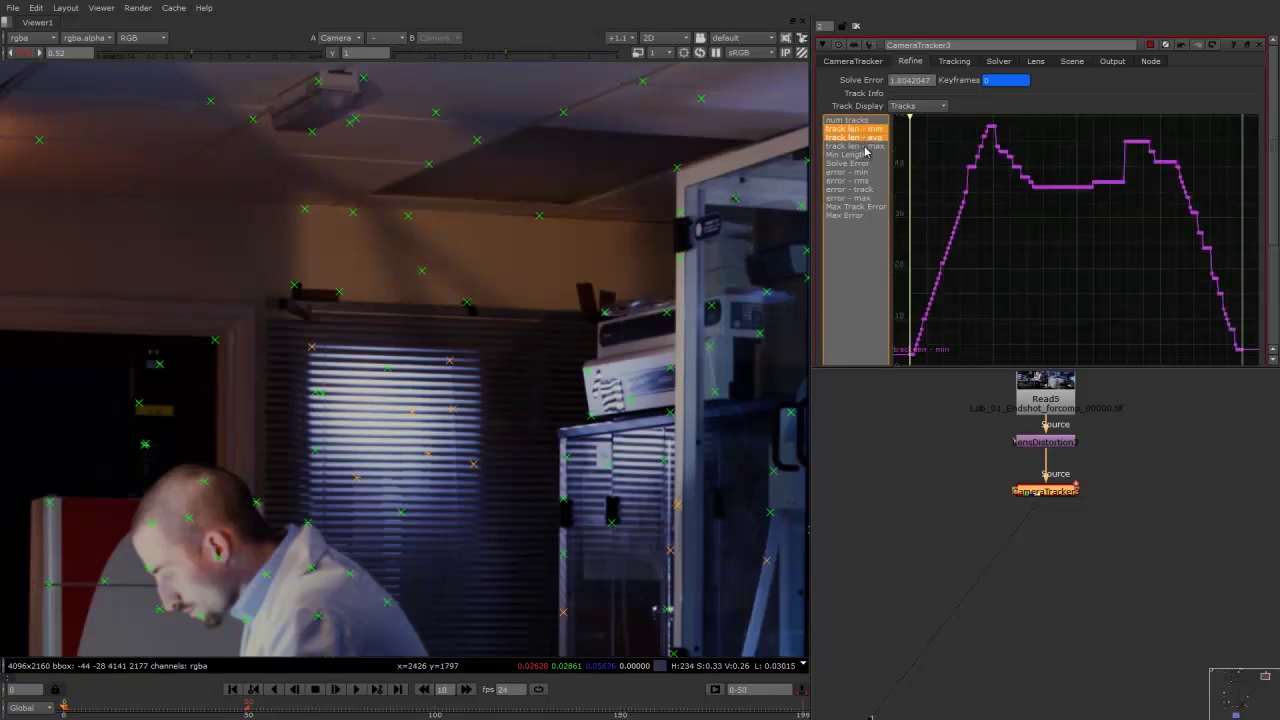
left_click(866, 147, "ctrl")
left_click(848, 157, "ctrl")
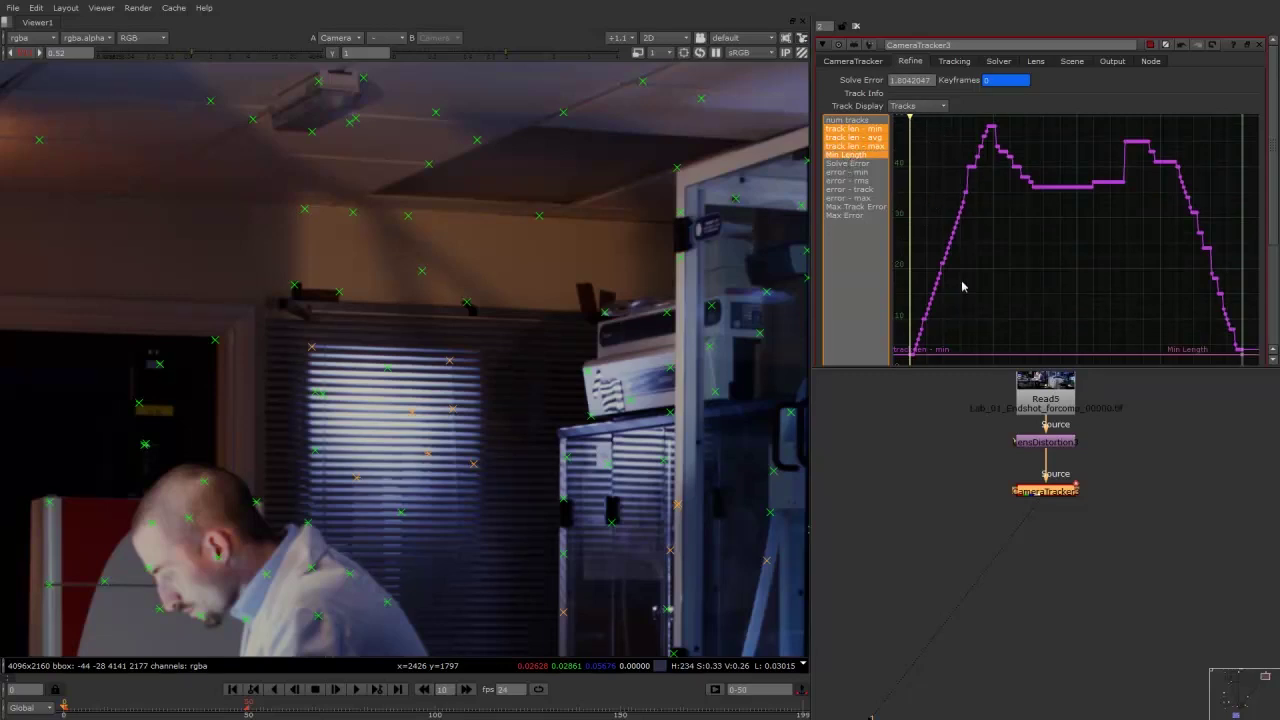
left_click_drag(1155, 366, 1140, 511)
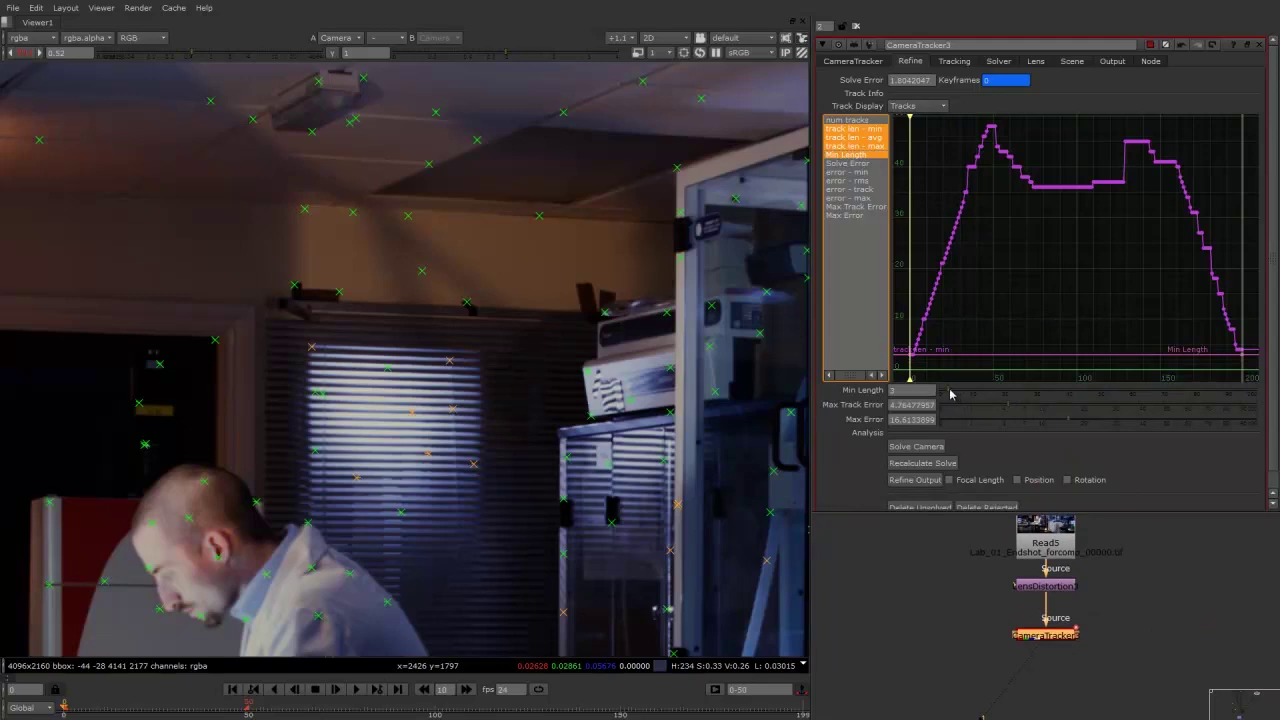
Fit the track length curves in the graph and raise the Min Length threshold to about 82
left_click_drag(950, 394, 1075, 392)
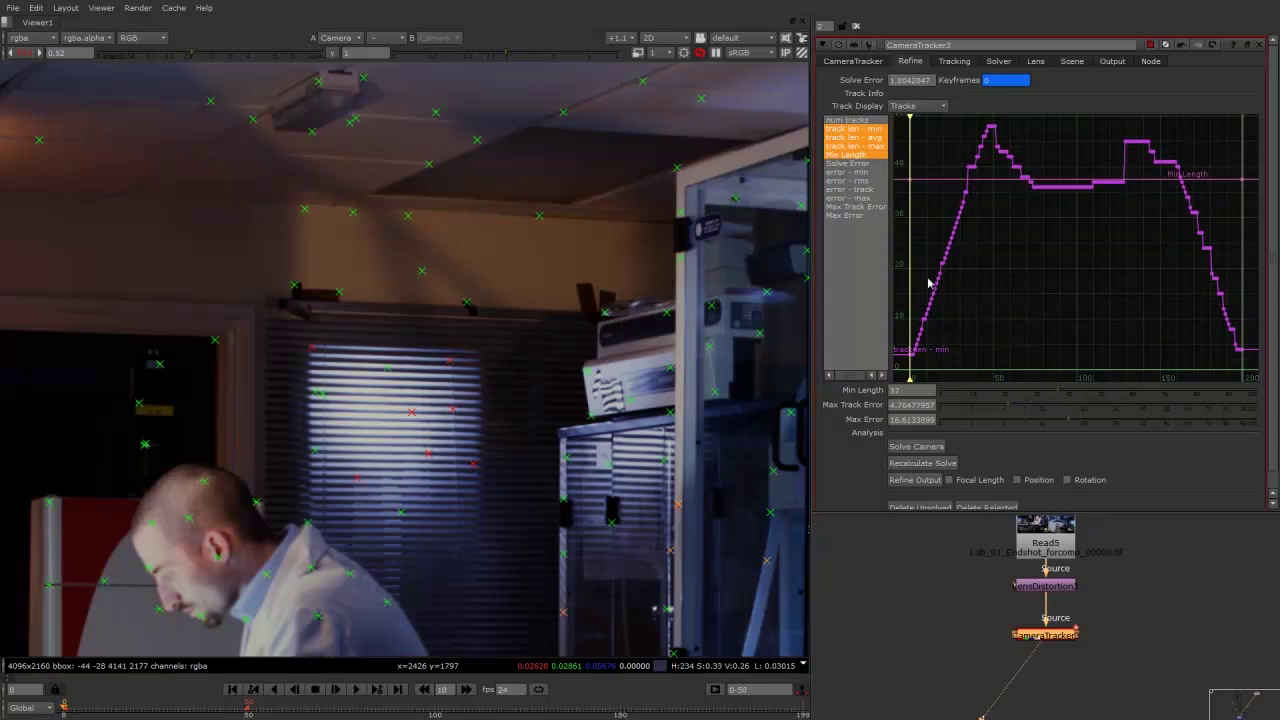
key("f")
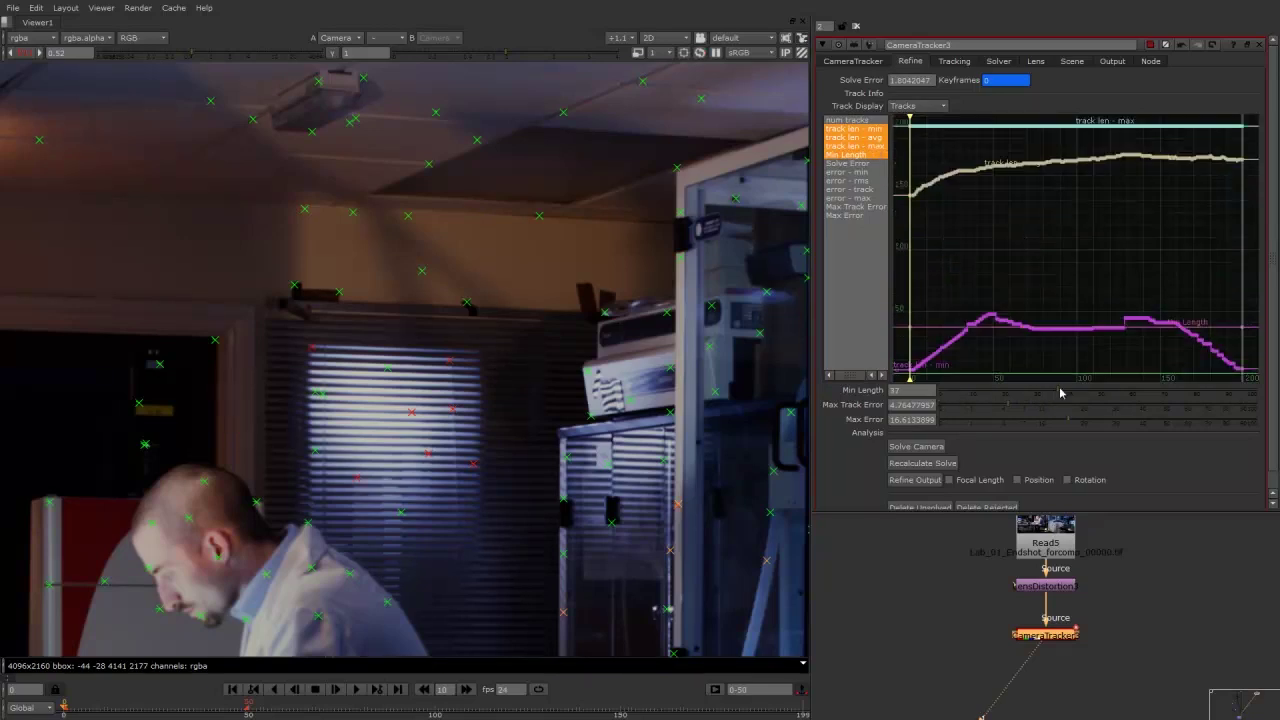
left_click_drag(1060, 392, 1200, 410)
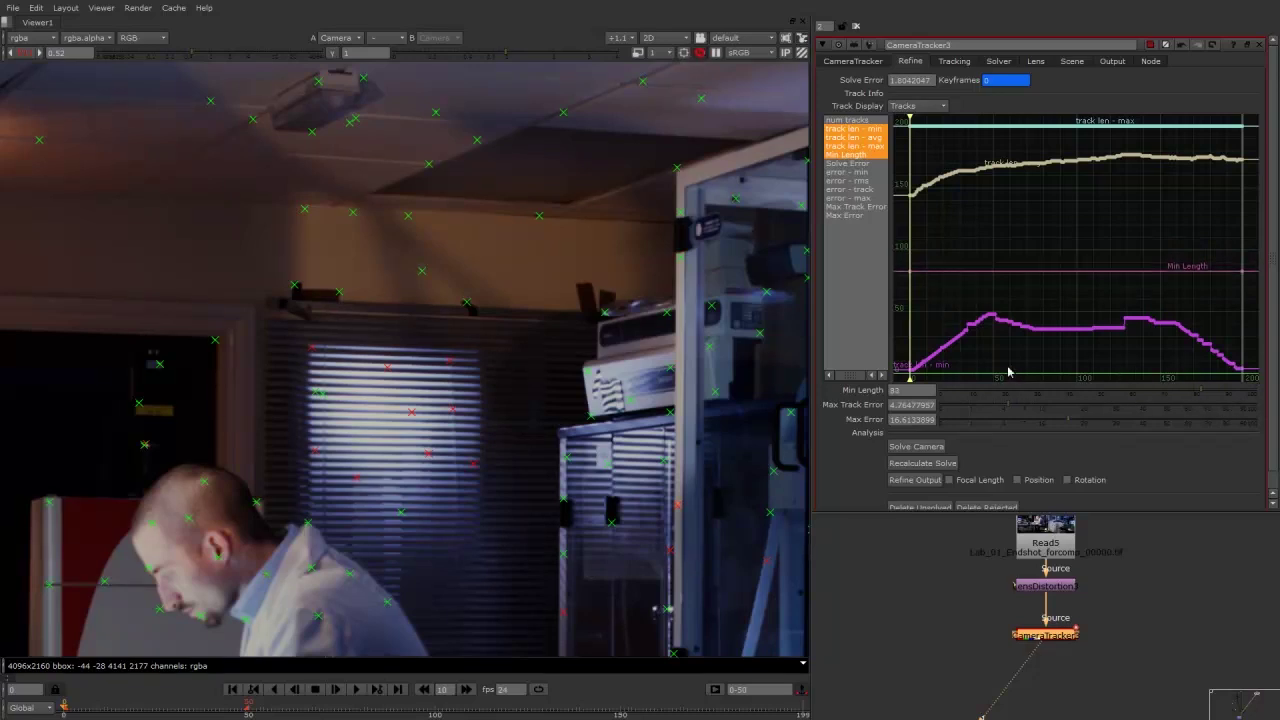
Recalculate the solve and delete the rejected tracks
left_click(925, 464)
left_click(932, 462)
left_click(975, 510)
left_click(958, 528)
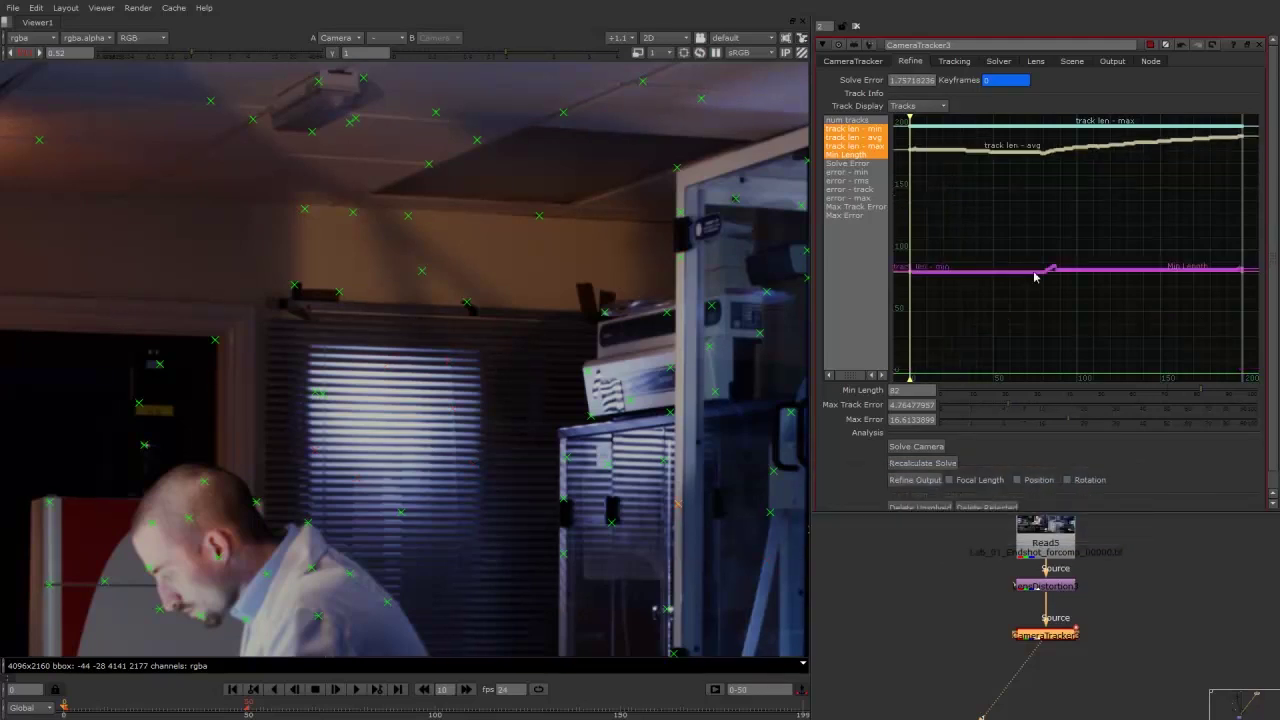
Plot the min, rms, track and max error curves with Max Track Error and Max Error, fitted in the graph
scroll(1021, 261, "down", 1)
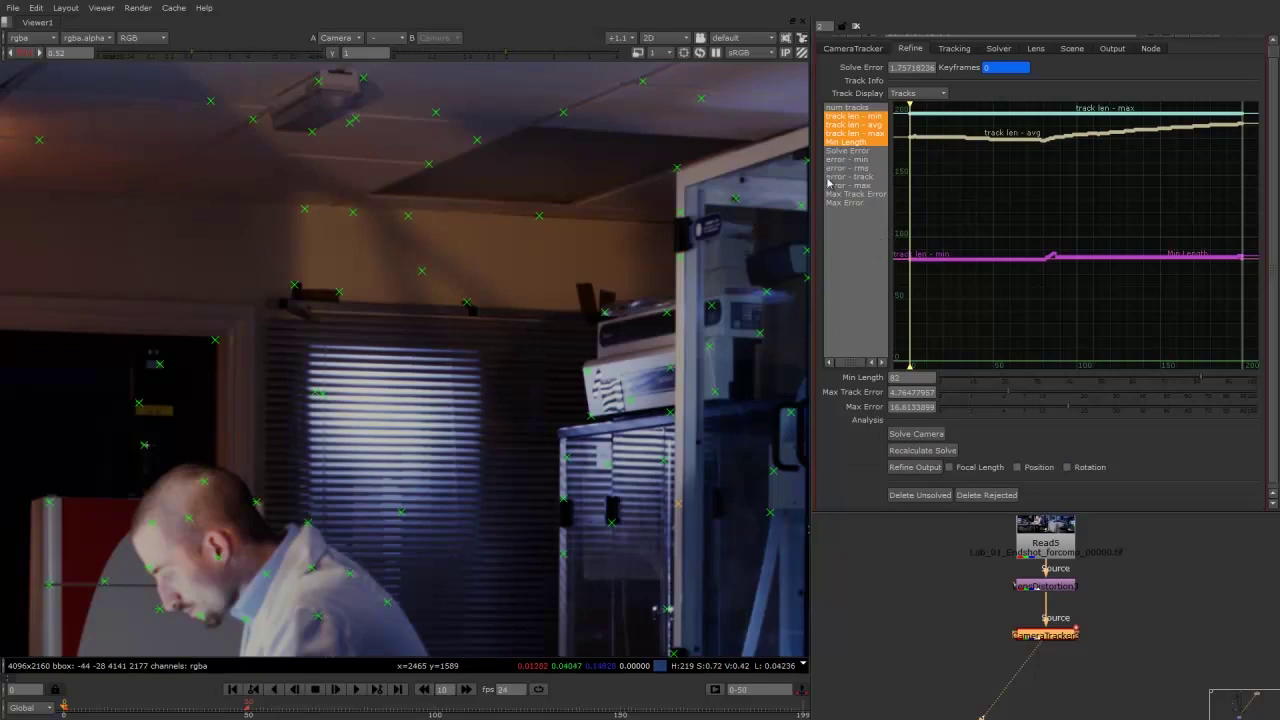
left_click(845, 203)
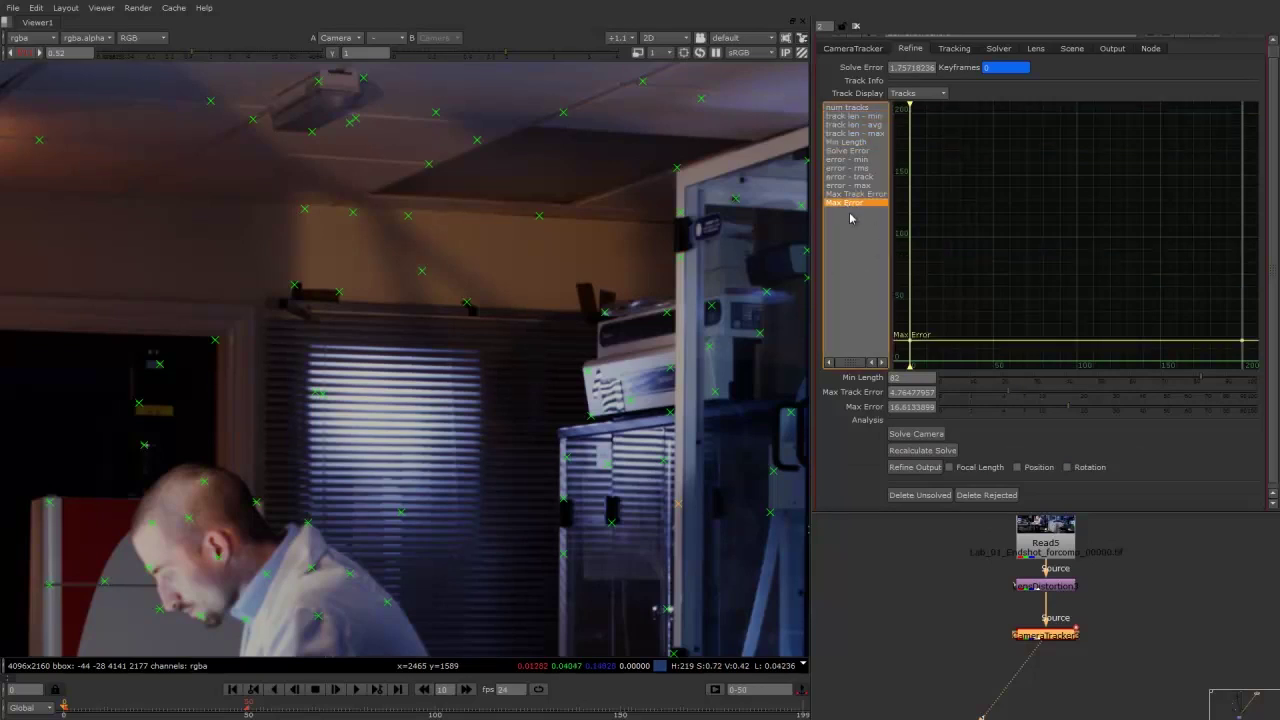
left_click_drag(862, 208, 882, 171)
key("f")
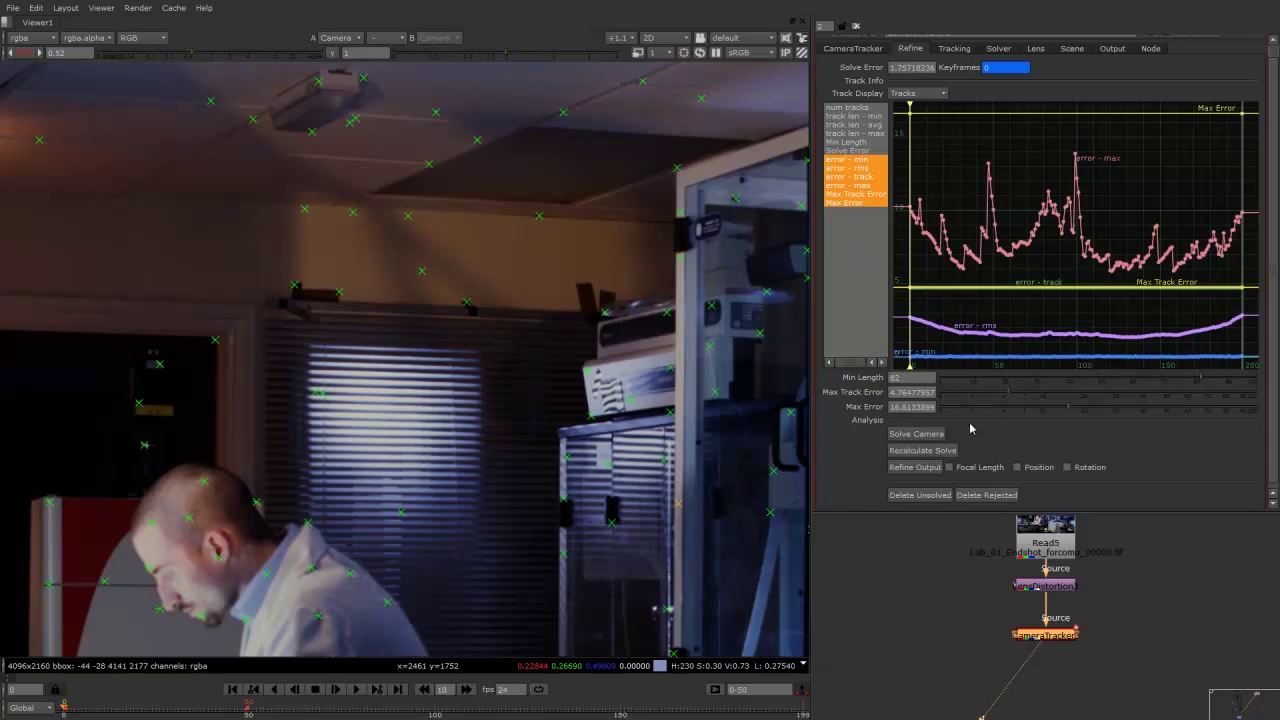
Lower the Max Error threshold to 3 to reject the high-error tracks
left_click_drag(1068, 410, 992, 416)
scroll(173, 267, "down", 5)
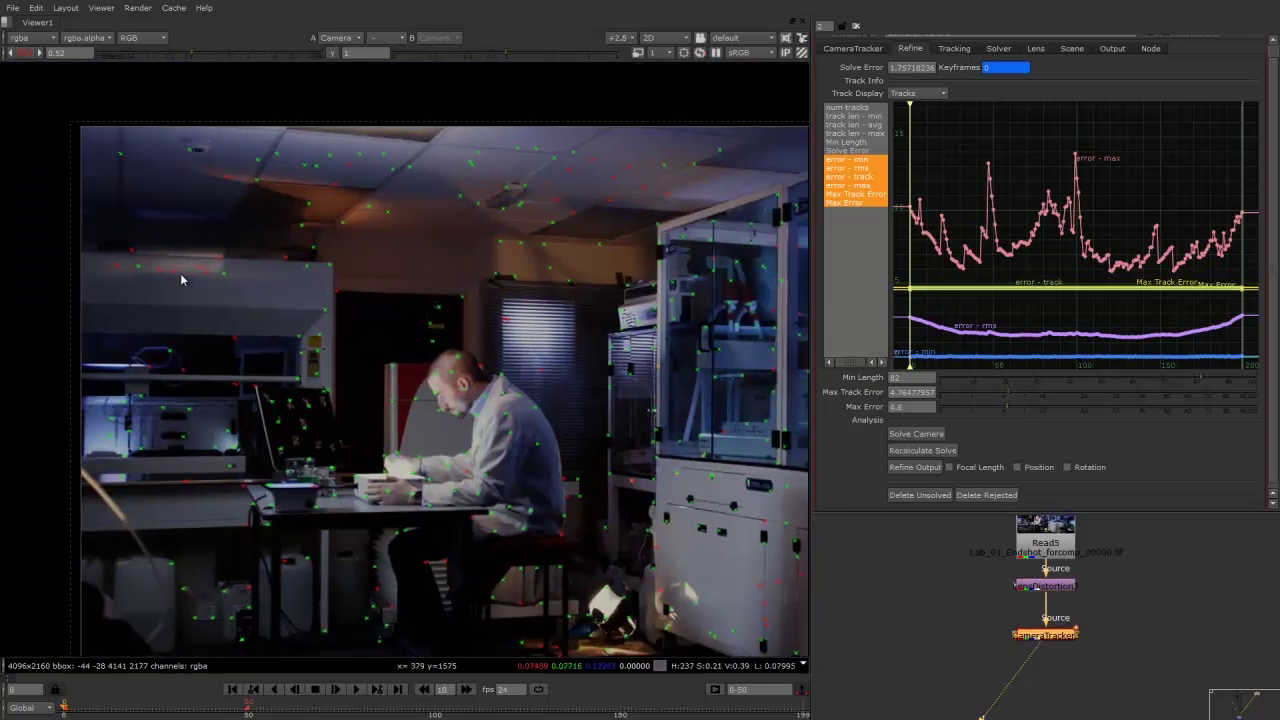
scroll(401, 295, "up", 3)
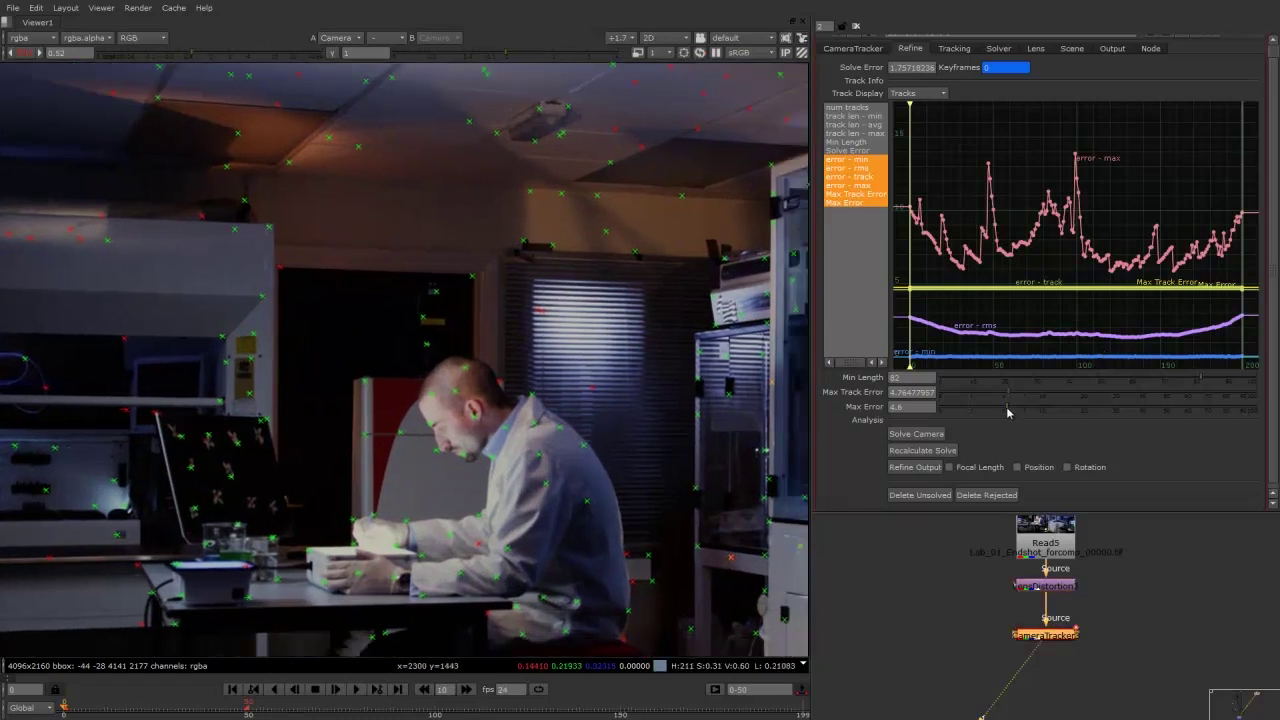
left_click_drag(1008, 412, 847, 405)
type("3")
key("Return")
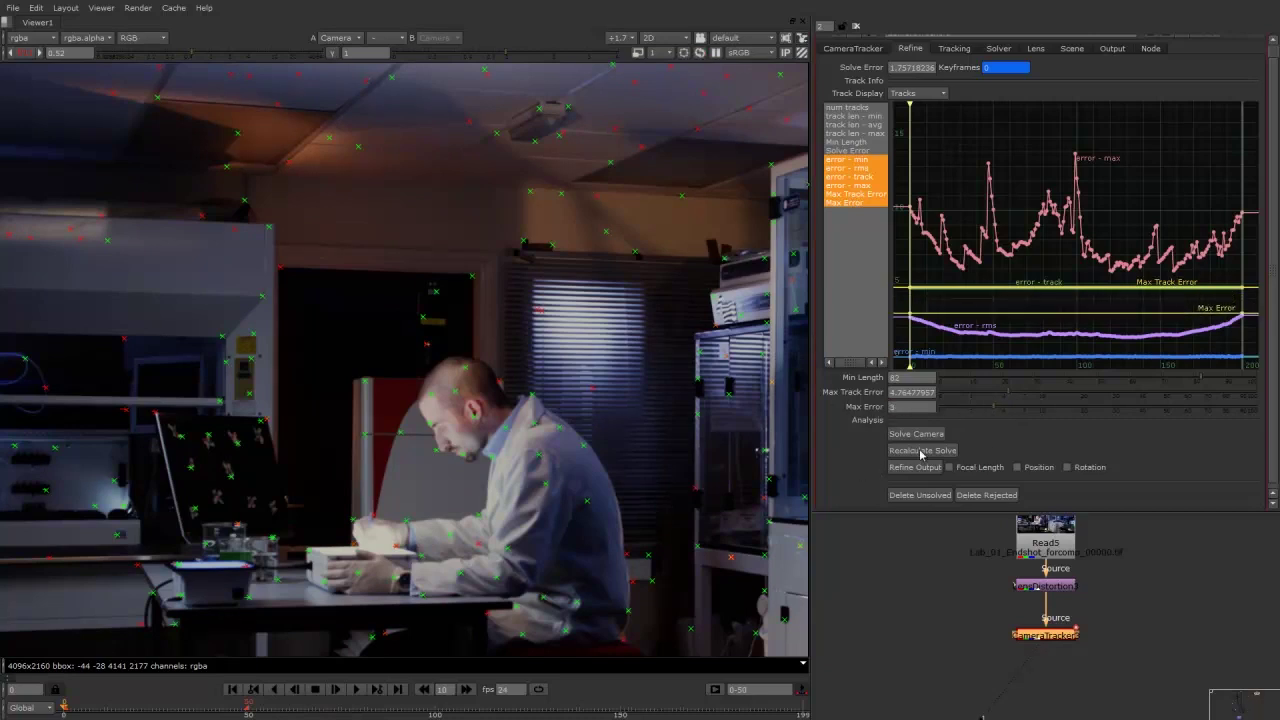
Recalculate the camera solve with the tightened error threshold and permanently delete all rejected tracks
left_click(921, 451)
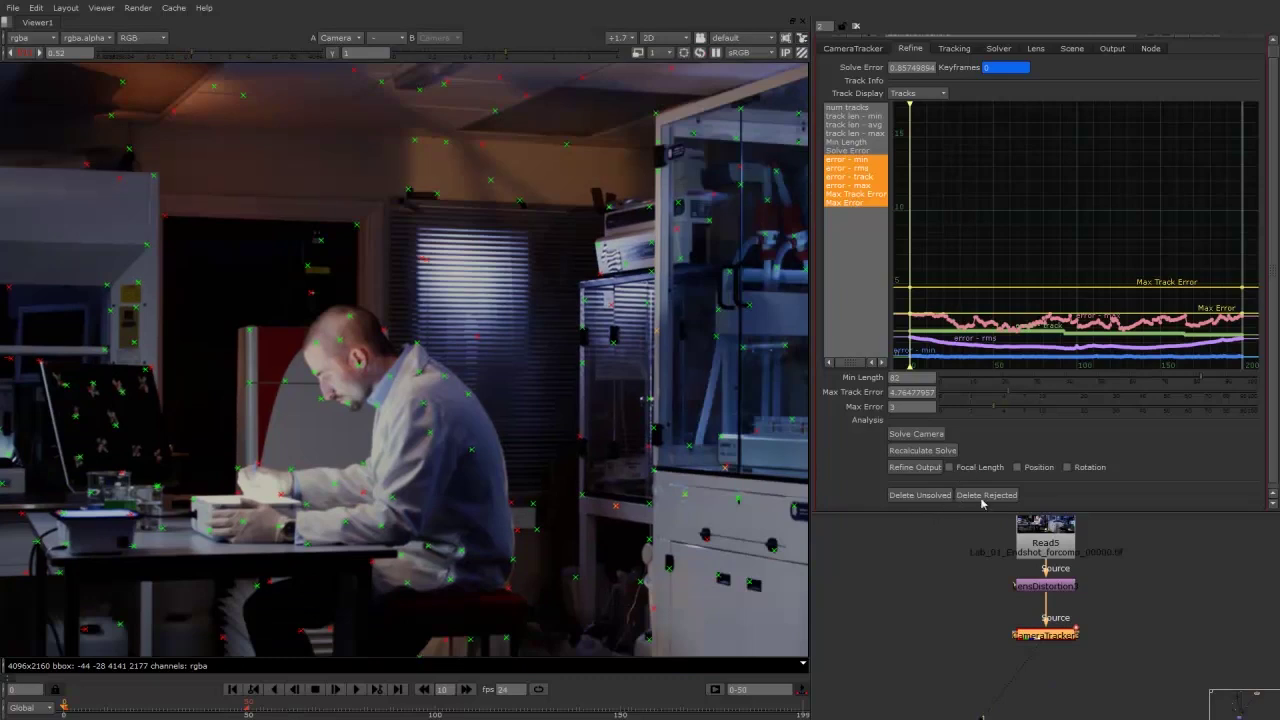
left_click(986, 495)
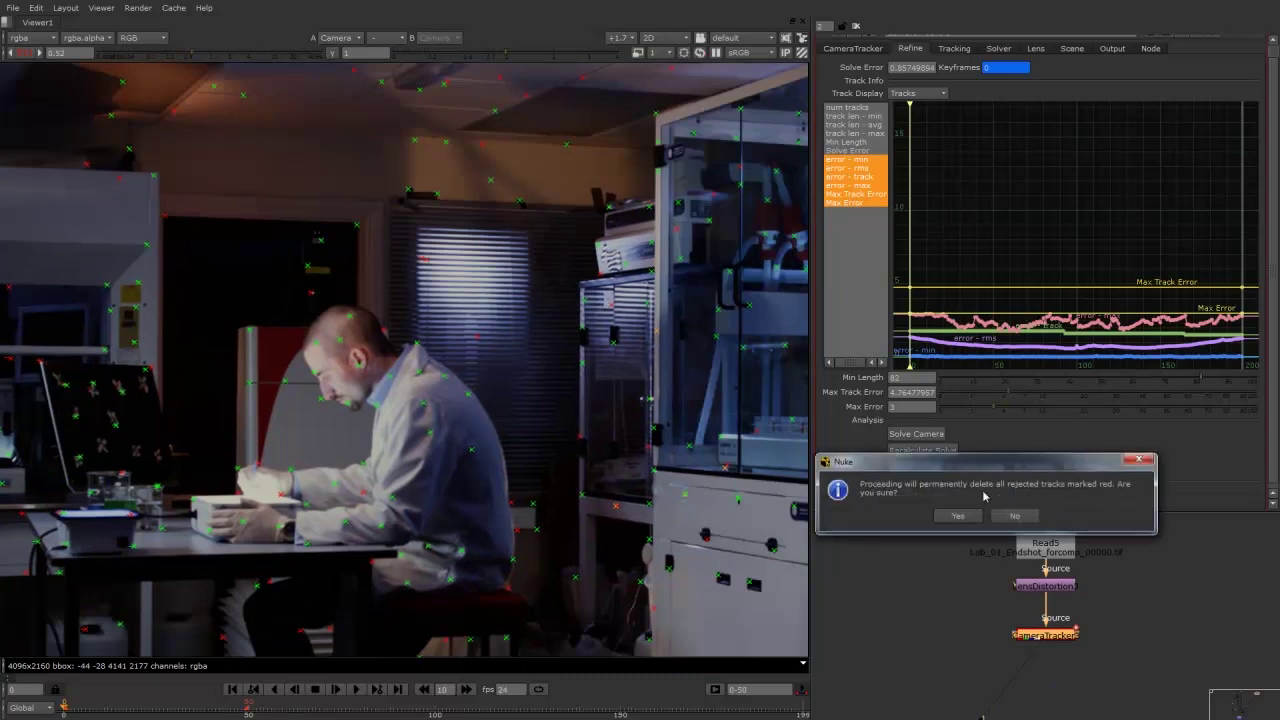
left_click(958, 516)
Create the 3D scene from the CameraTracker with Link output enabled, and enlarge the node graph area
left_click(853, 50)
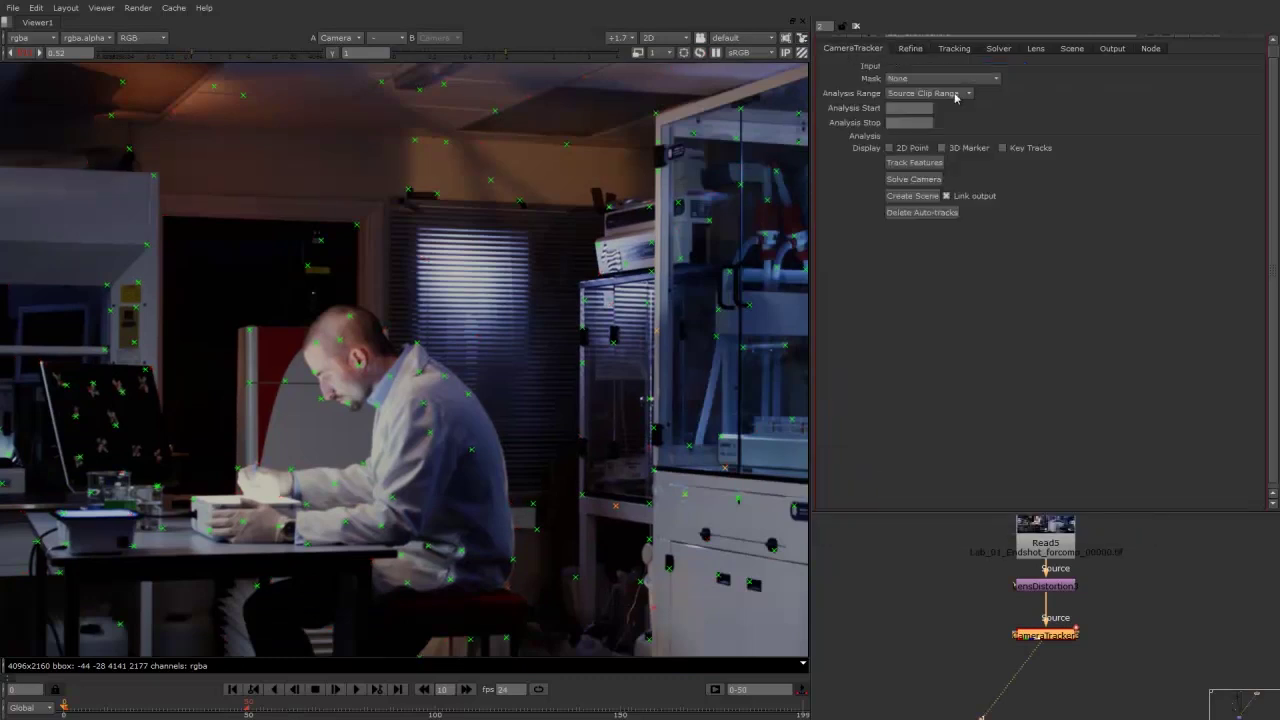
left_click_drag(926, 512, 945, 290)
middle_click_drag(968, 350, 1022, 404)
left_click(914, 196)
Arrange the LensDistortion, CameraTracker and generated point cloud, camera and scene nodes beside the Read5 branch
left_click_drag(1228, 362, 1028, 606)
left_click_drag(1096, 540, 892, 490)
middle_click_drag(1034, 386, 1071, 473)
left_click_drag(1131, 418, 1118, 344)
left_click_drag(1019, 387, 1118, 426, "ctrl")
middle_click_drag(965, 420, 1031, 353)
View the Scene node in 3D and examine the point cloud and solved camera from several angles
left_click(1001, 511)
key("1")
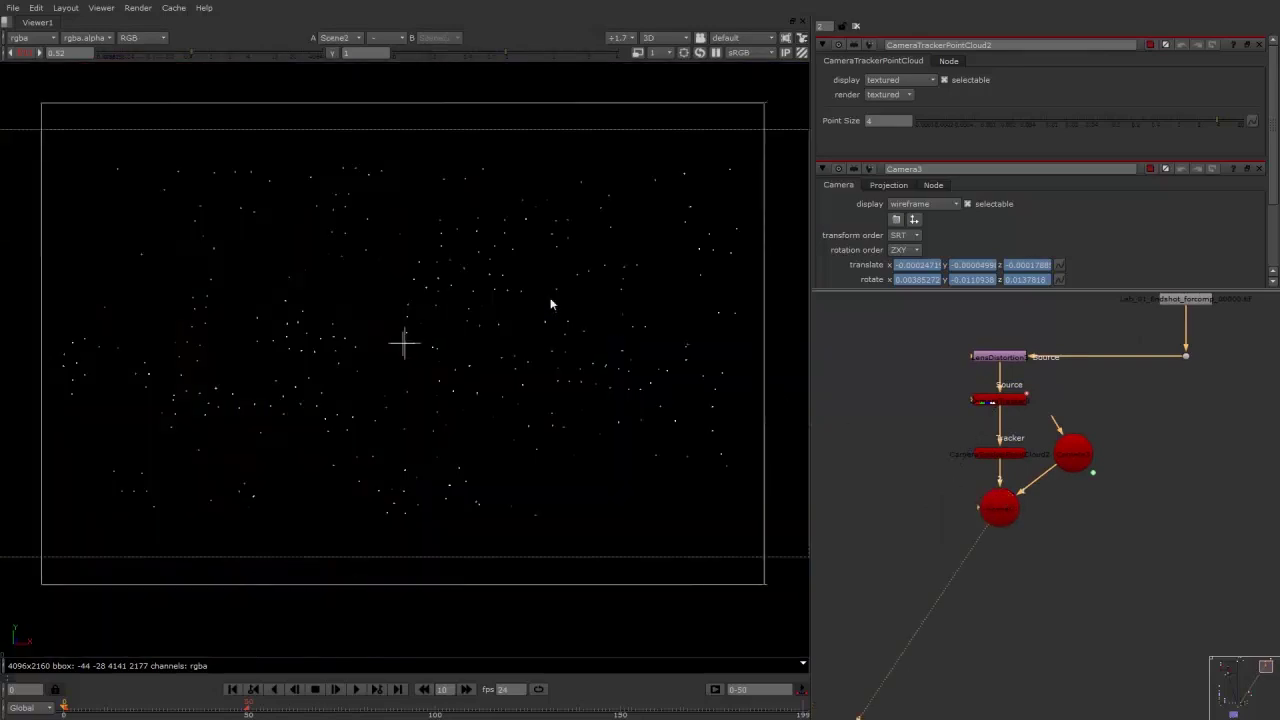
scroll(570, 299, "down", 4)
left_click_drag(543, 307, 468, 384, "ctrl")
scroll(546, 286, "down", 5)
middle_click_drag(546, 286, 450, 304)
left_click_drag(450, 310, 629, 349, "ctrl")
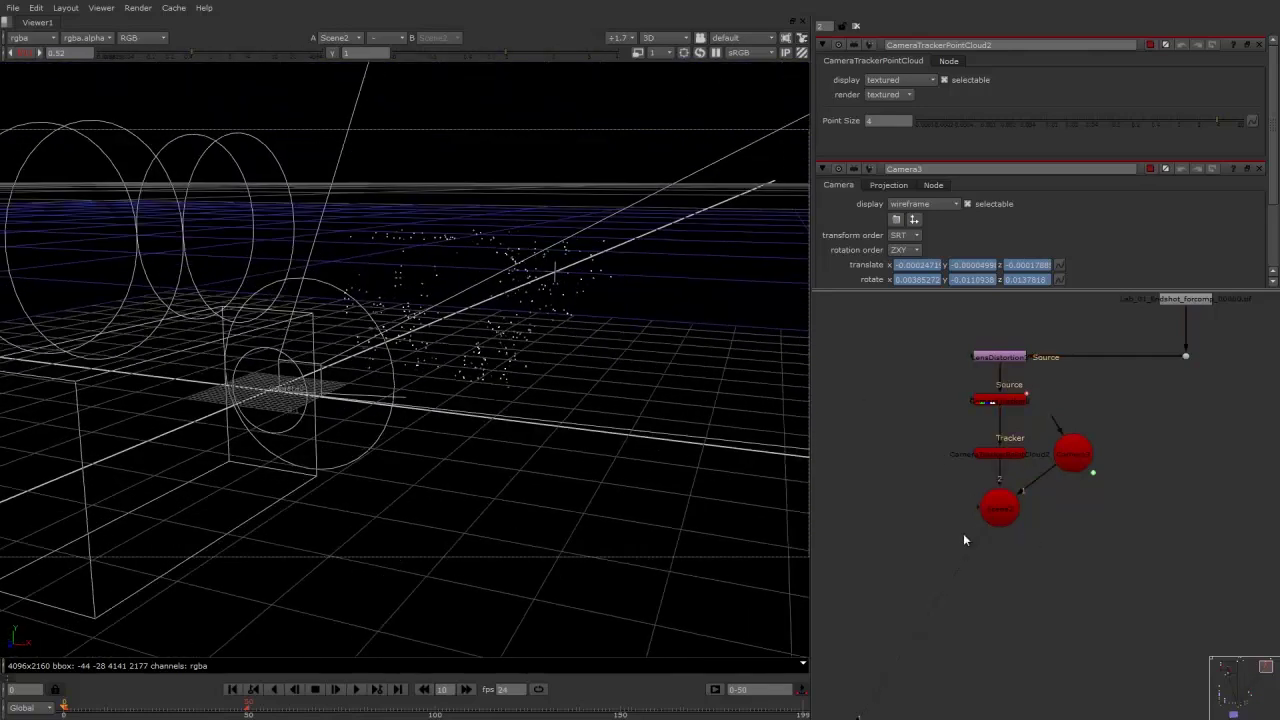
View the CameraTracker node and open its properties so its tracks are overlaid on the footage
middle_click_drag(899, 509, 954, 486)
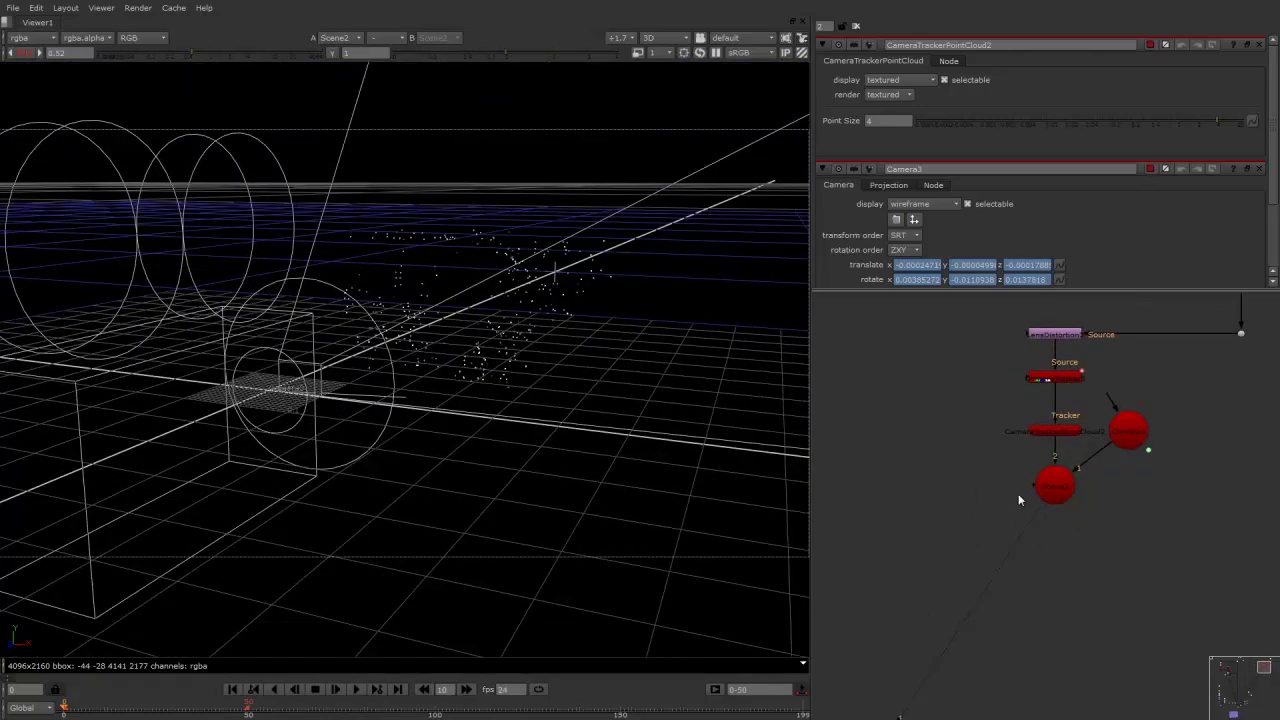
left_click(1053, 378)
key("1")
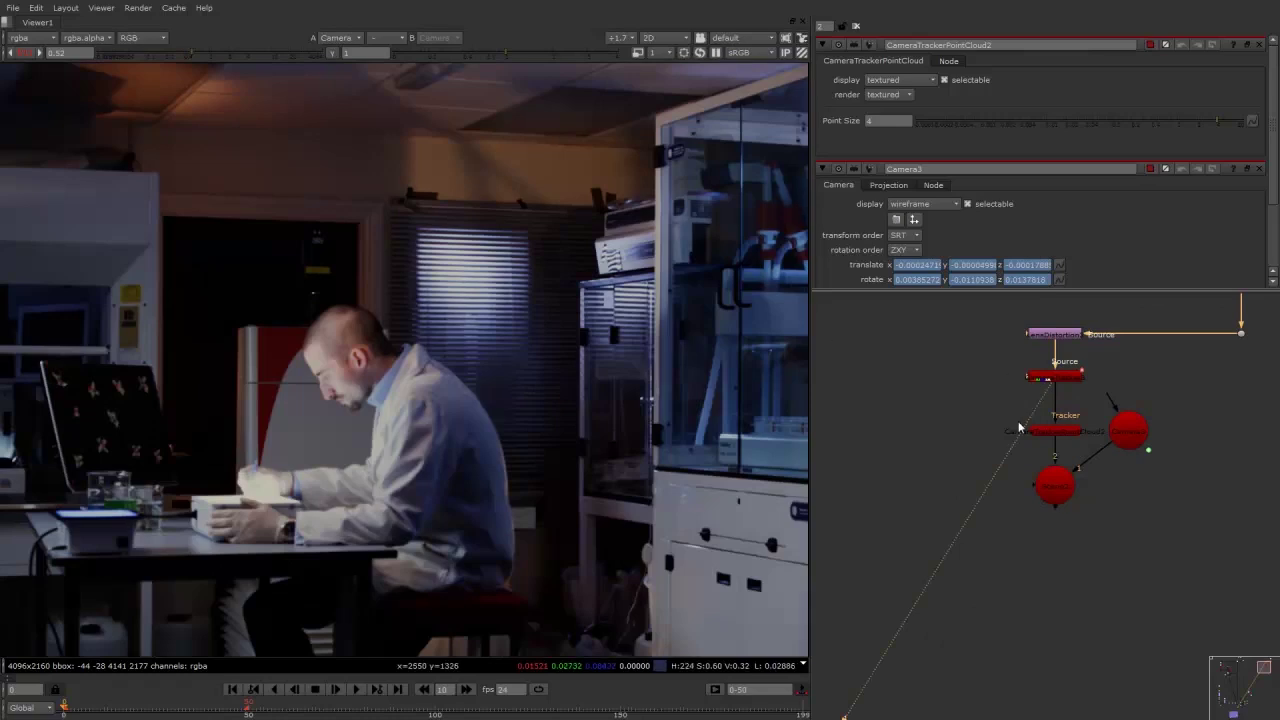
left_click(1061, 384)
left_click(1067, 384)
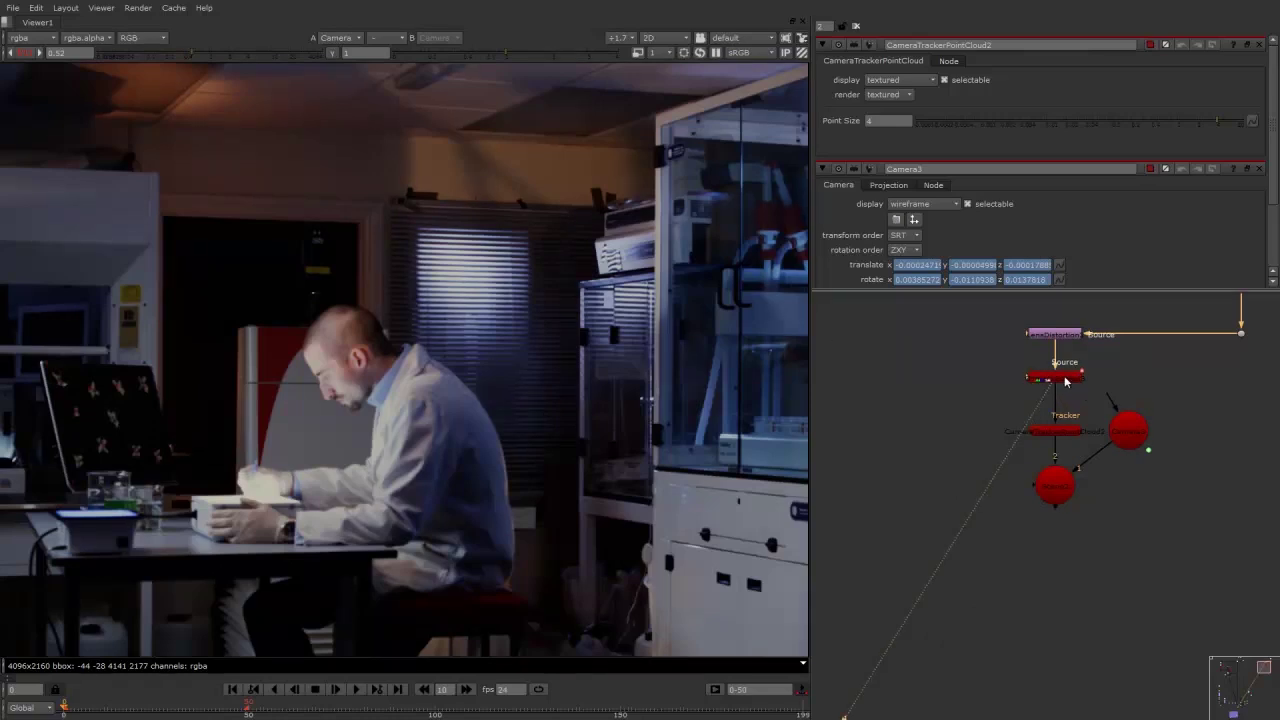
left_click(1067, 380)
double_click(1066, 380)
scroll(510, 280, "down", 2)
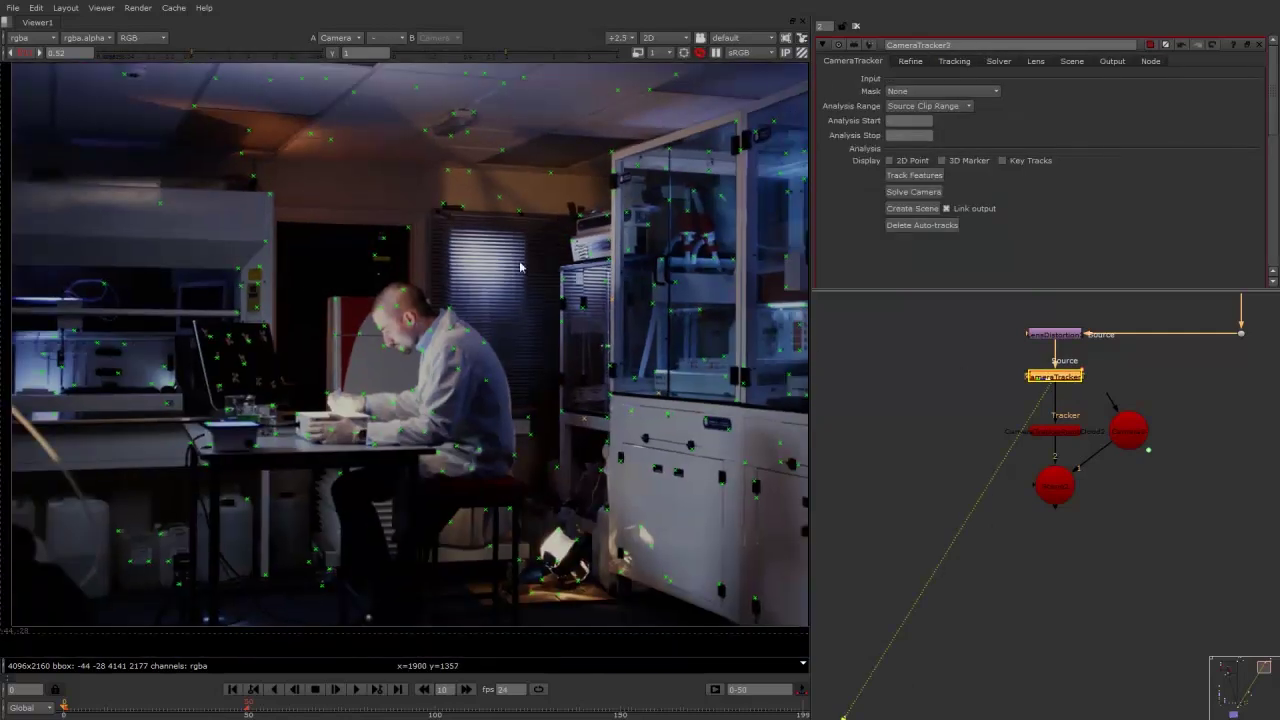
Select the four tracks on the wall above the window blinds and create a card from them
scroll(530, 200, "up", 5)
left_click_drag(621, 137, 330, 252)
right_click(427, 188)
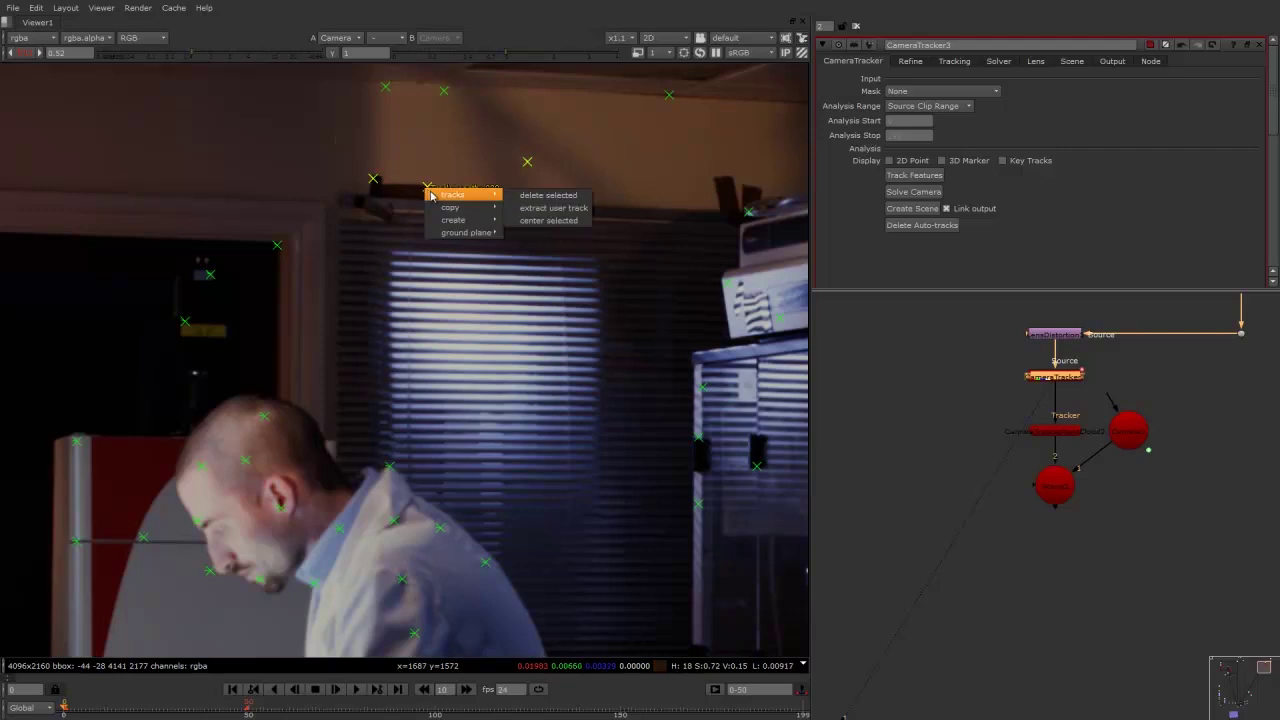
mouse_move(460, 219)
left_click(528, 271)
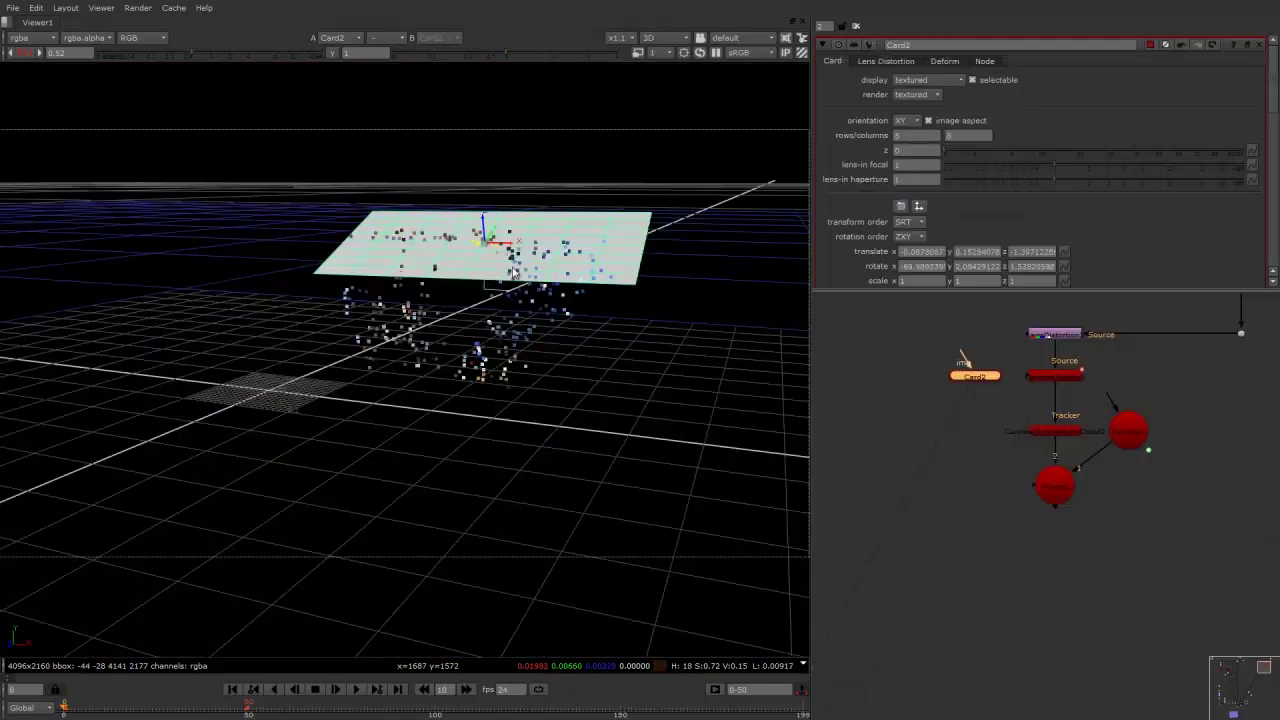
Rotate the new card upright to line up with the back wall points, at about 1.25, 3.54 and 0.53 degrees in X, Y, Z
left_click_drag(413, 352, 680, 372, "ctrl")
left_click_drag(376, 325, 1080, 362, "ctrl")
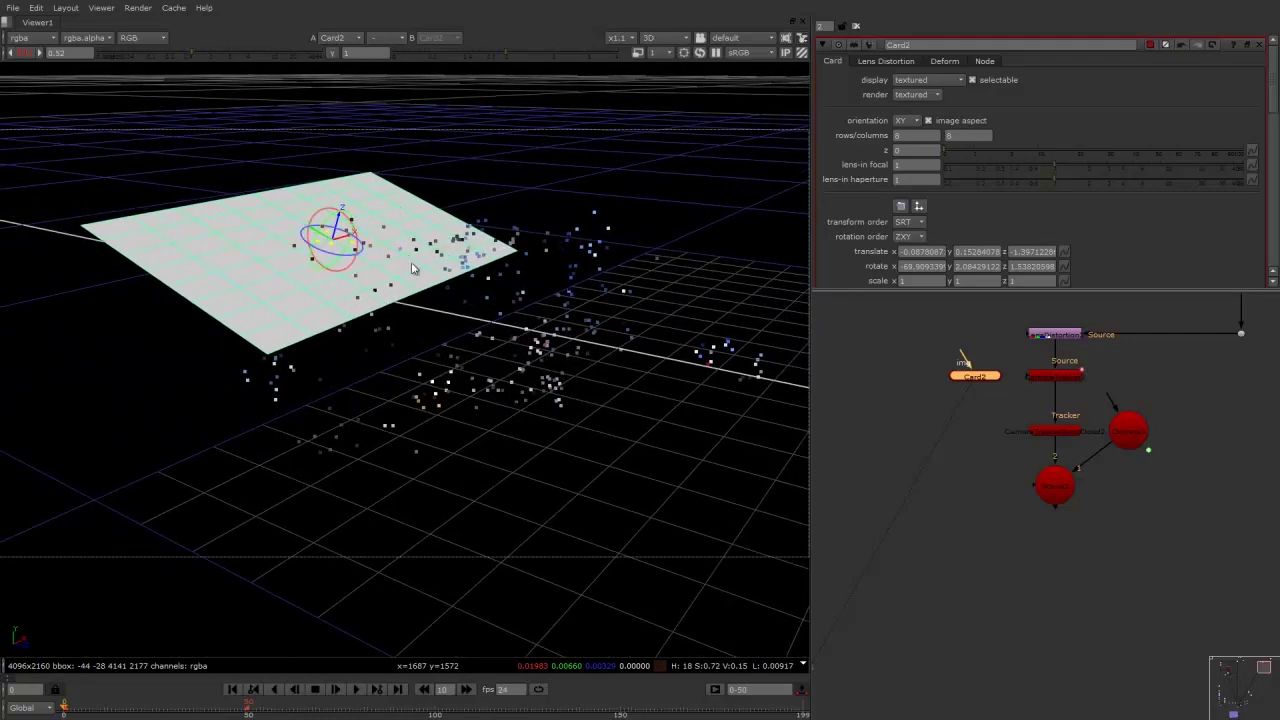
middle_click_drag(396, 244, 478, 276, "alt")
left_click_drag(478, 276, 532, 314, "alt")
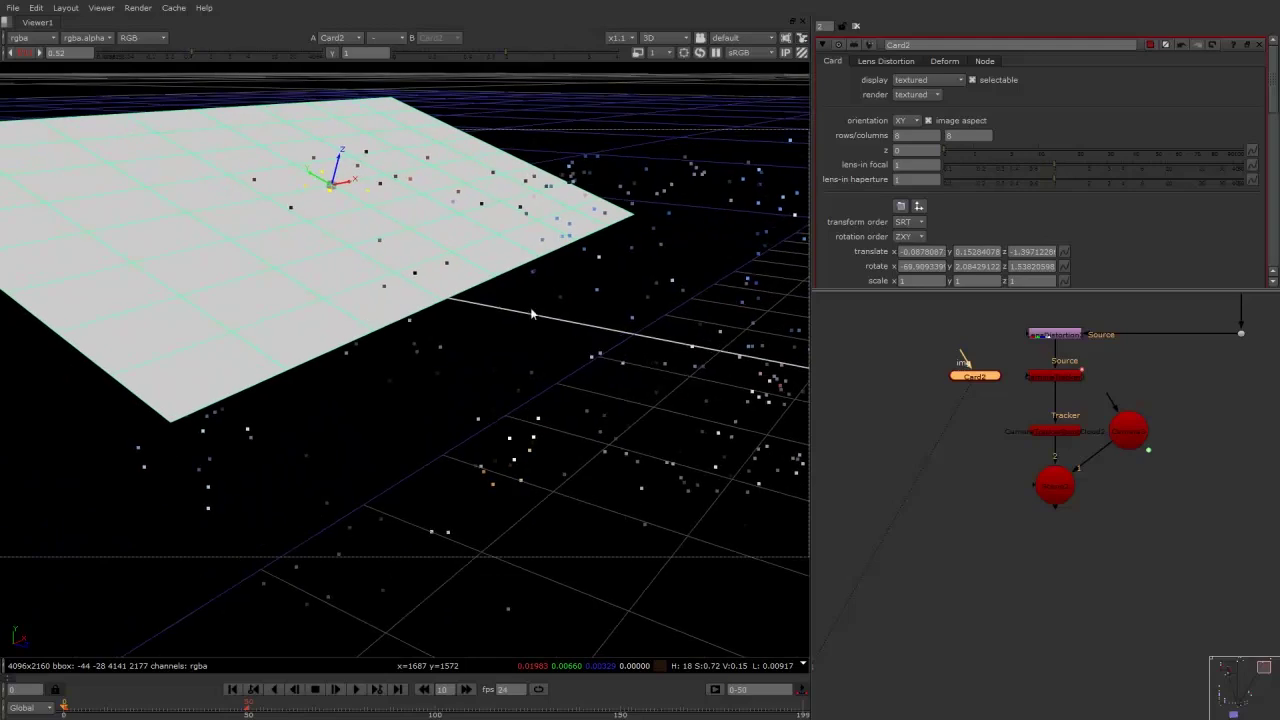
middle_click_drag(554, 291, 420, 232, "alt")
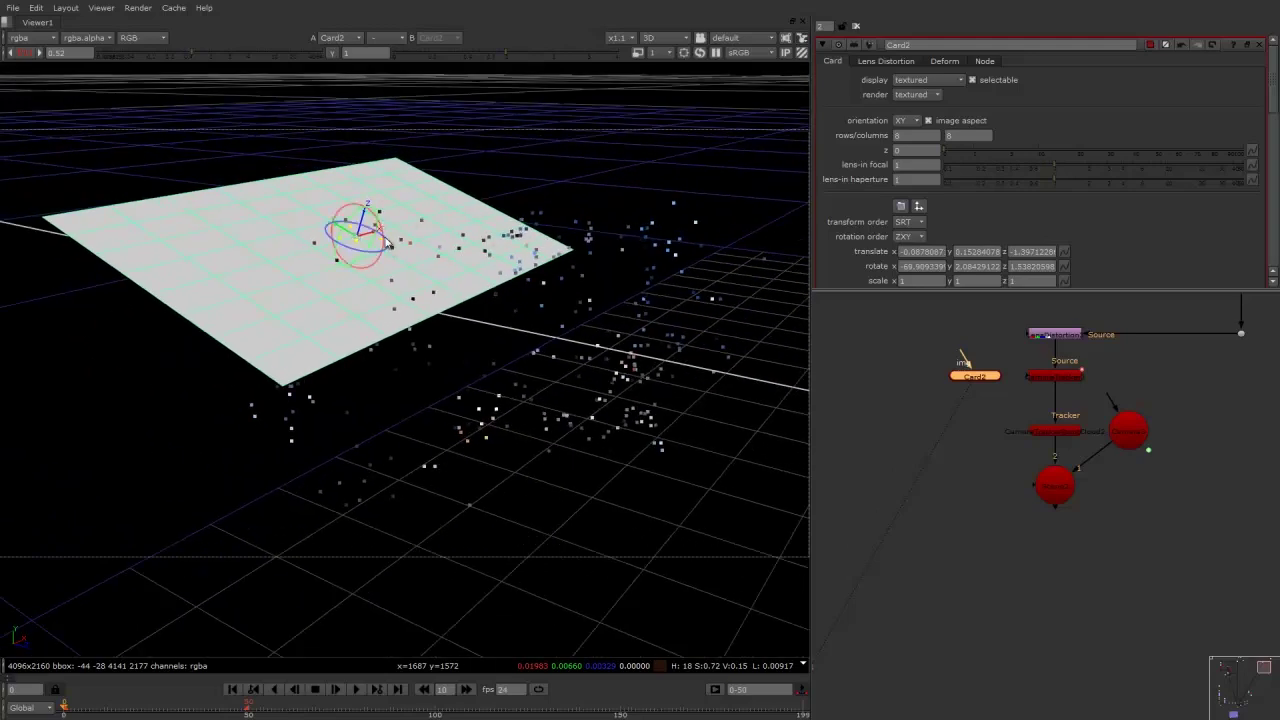
left_click_drag(387, 242, 466, 330)
key("ctrl+z")
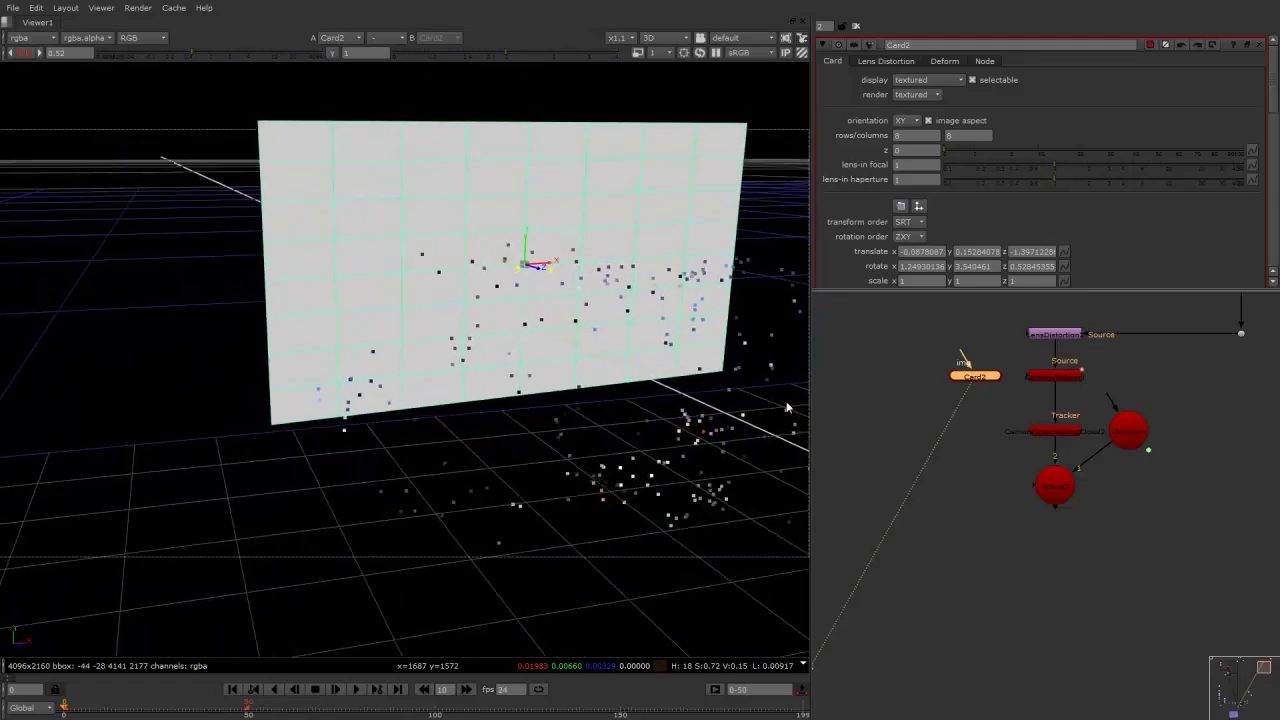
View the Scene node to check the card, and switch the viewer to the Read5 footage
left_click(1058, 488)
key("1")
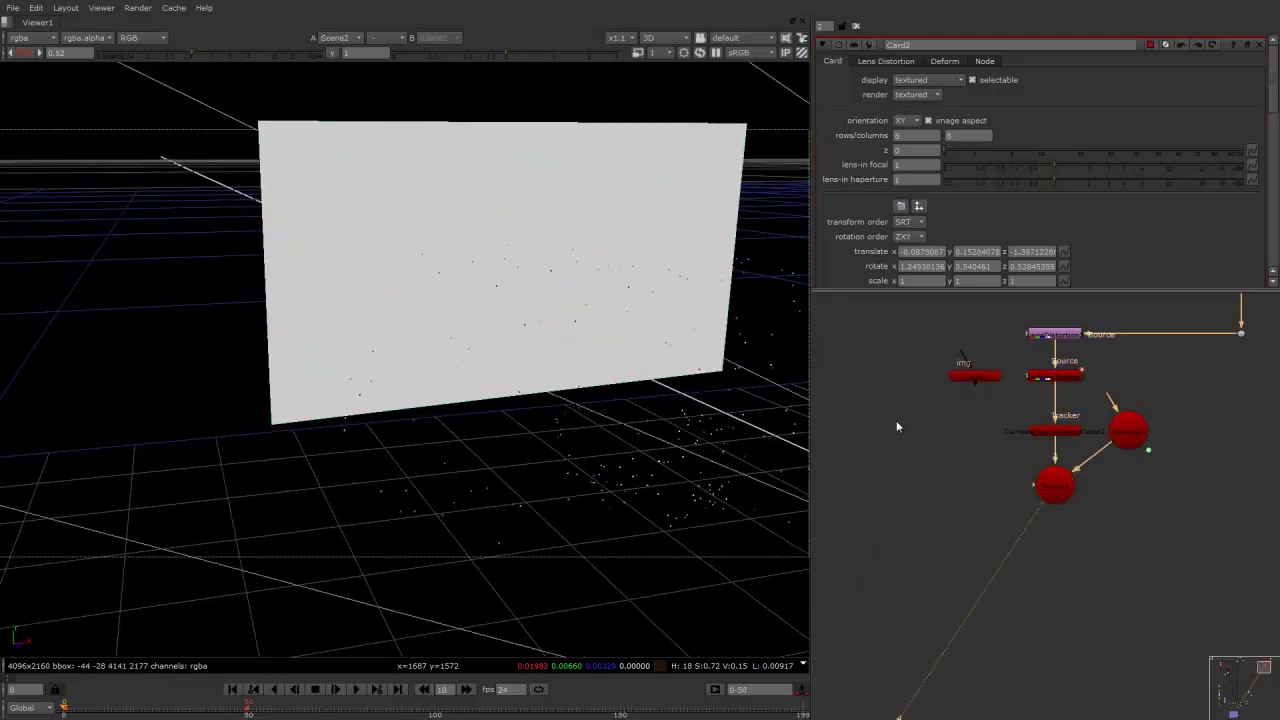
middle_click_drag(1042, 397, 942, 477)
left_click(1143, 340)
key("1")
Add a CheckerBoard node as the image input of the card and arrange the two nodes
middle_click_drag(893, 431, 974, 423)
key("Tab")
type("checke")
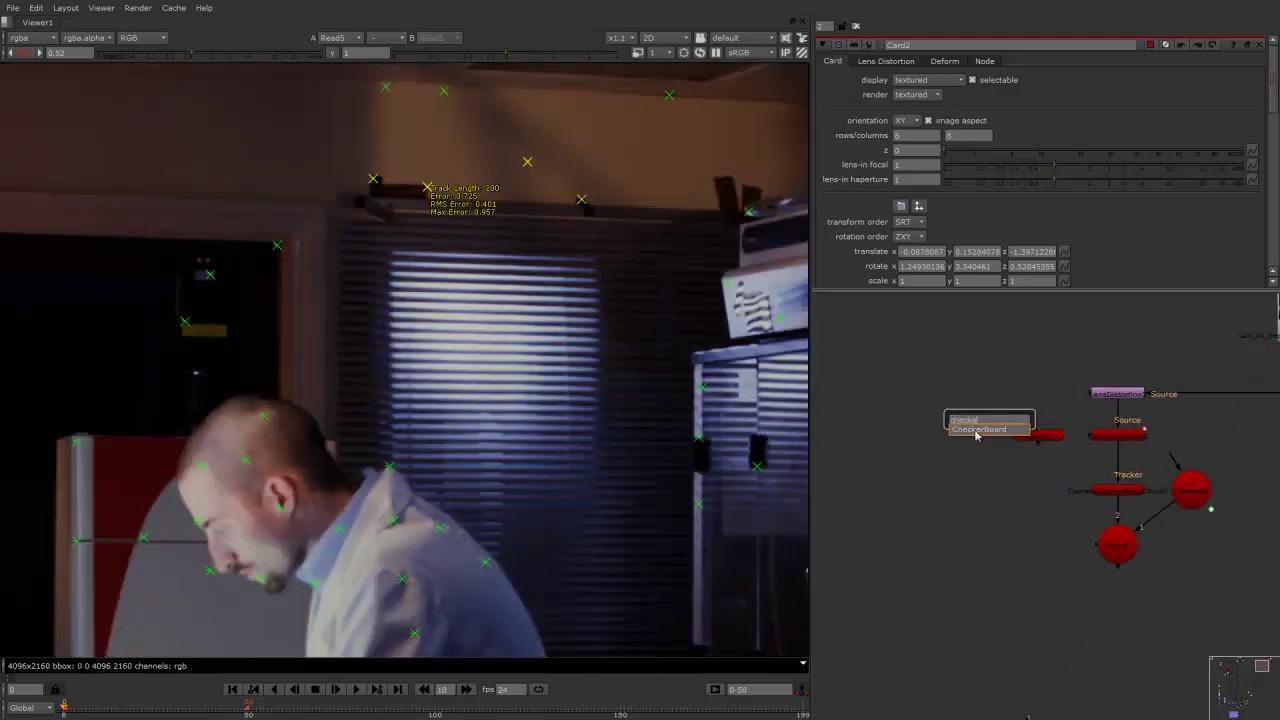
key("Return")
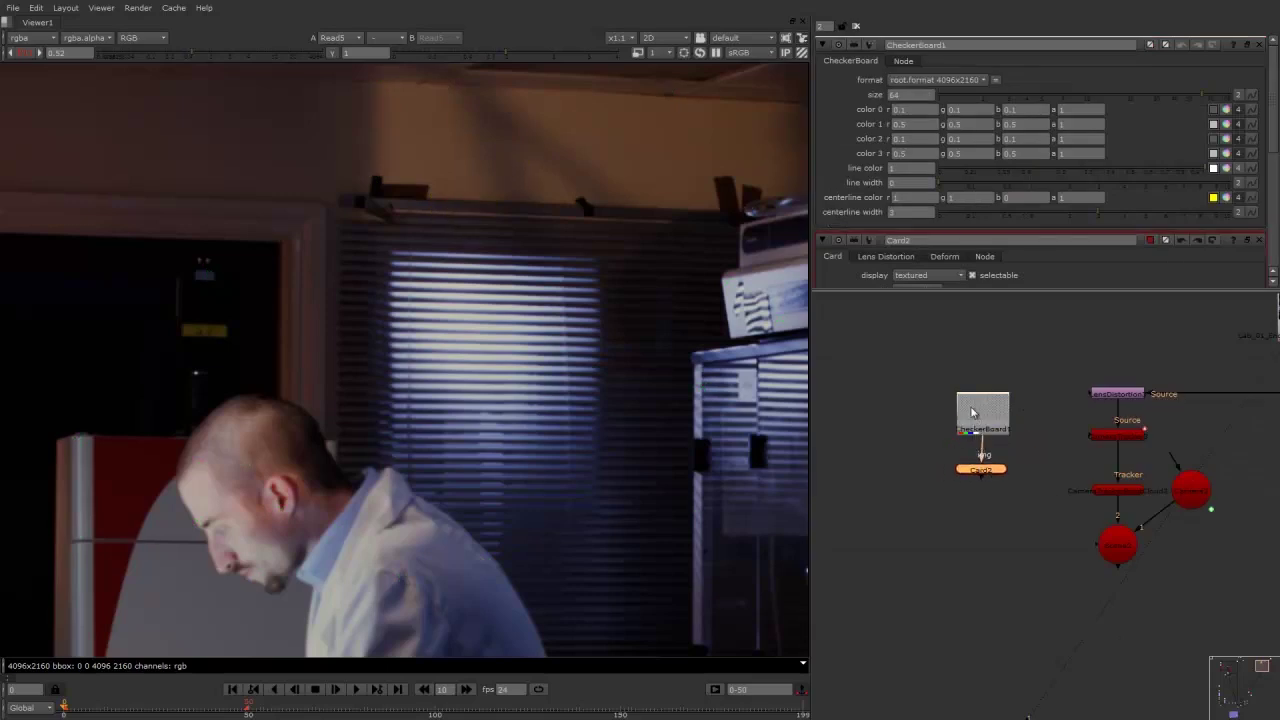
mouse_move(979, 422)
left_mouse_down()
mouse_move(972, 414)
mouse_move(986, 418)
left_mouse_up()
left_click_drag(974, 473, 969, 466)
Connect the card to the Scene node and disconnect the point cloud from it
middle_click_drag(1109, 477, 1015, 404)
middle_click_drag(974, 435, 991, 461)
left_click_drag(1042, 506, 930, 421)
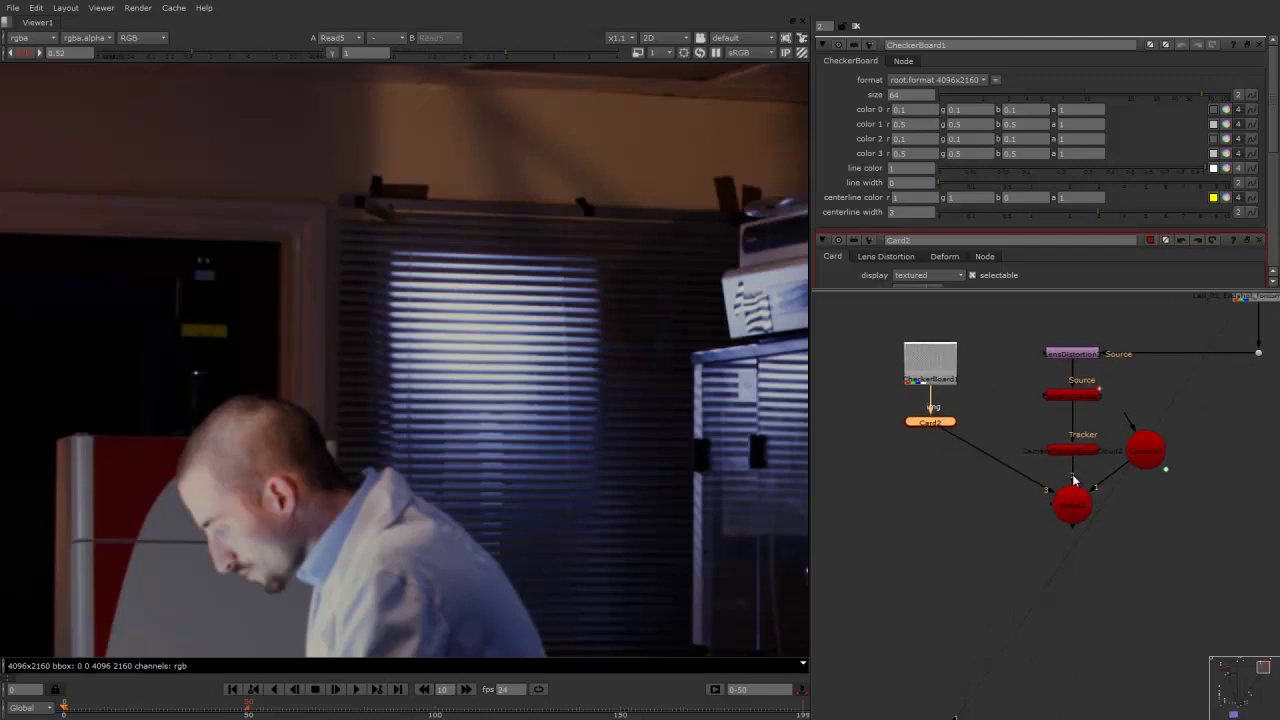
left_click_drag(1065, 450, 1065, 425)
Add a ScanlineRender node fed by the Scene and the solved camera, and view its output
left_click(1030, 524)
key("Tab")
type("SCAN")
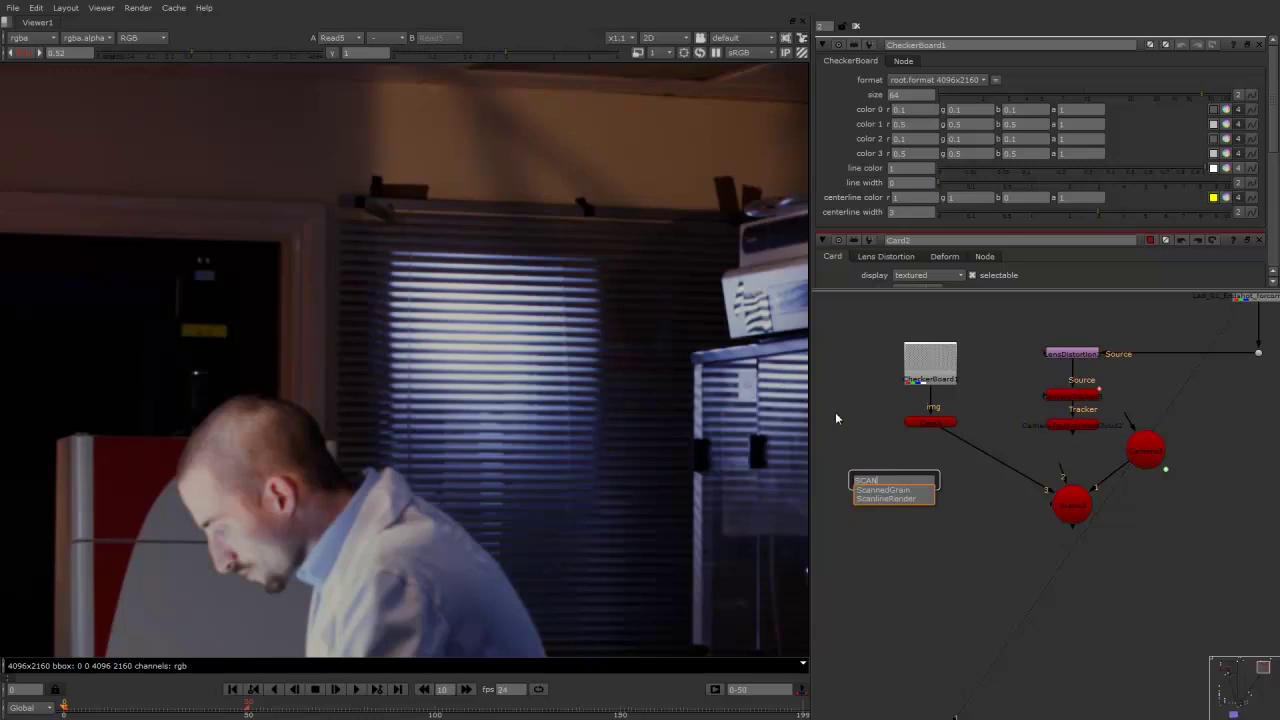
left_click(880, 498)
left_click_drag(900, 479, 1151, 512)
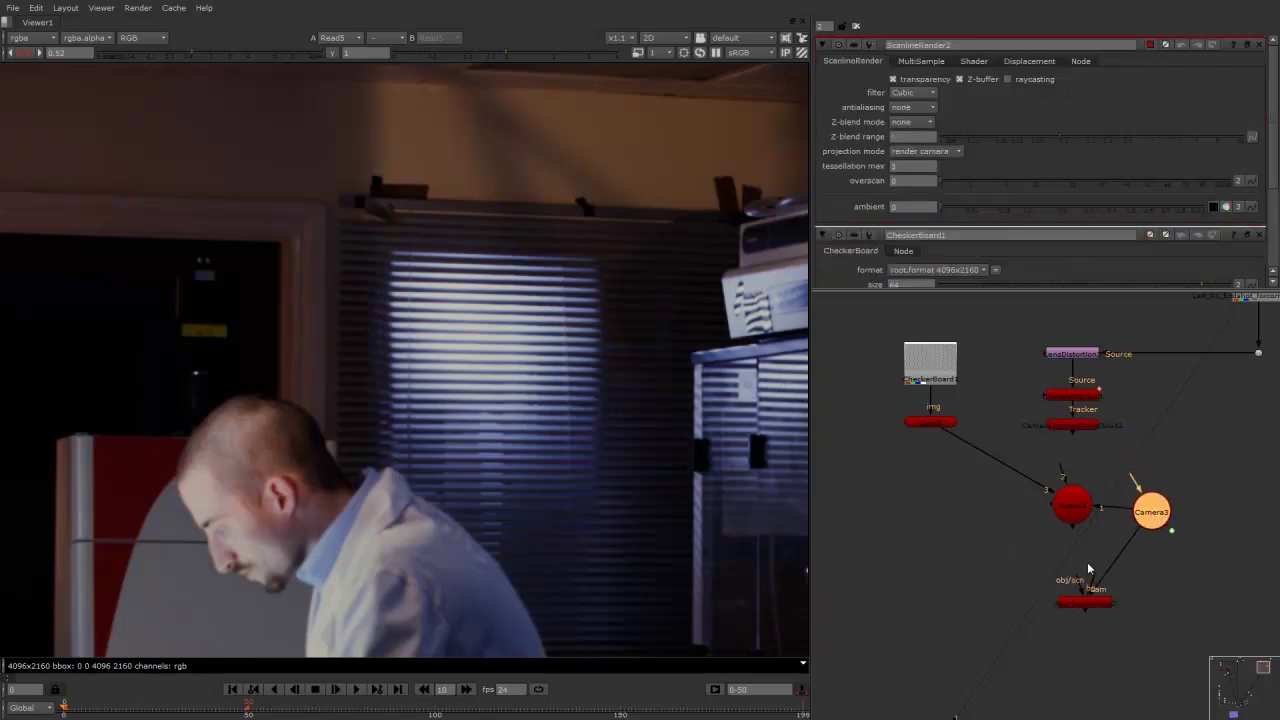
left_click_drag(1065, 558, 1072, 505)
left_click(1072, 601)
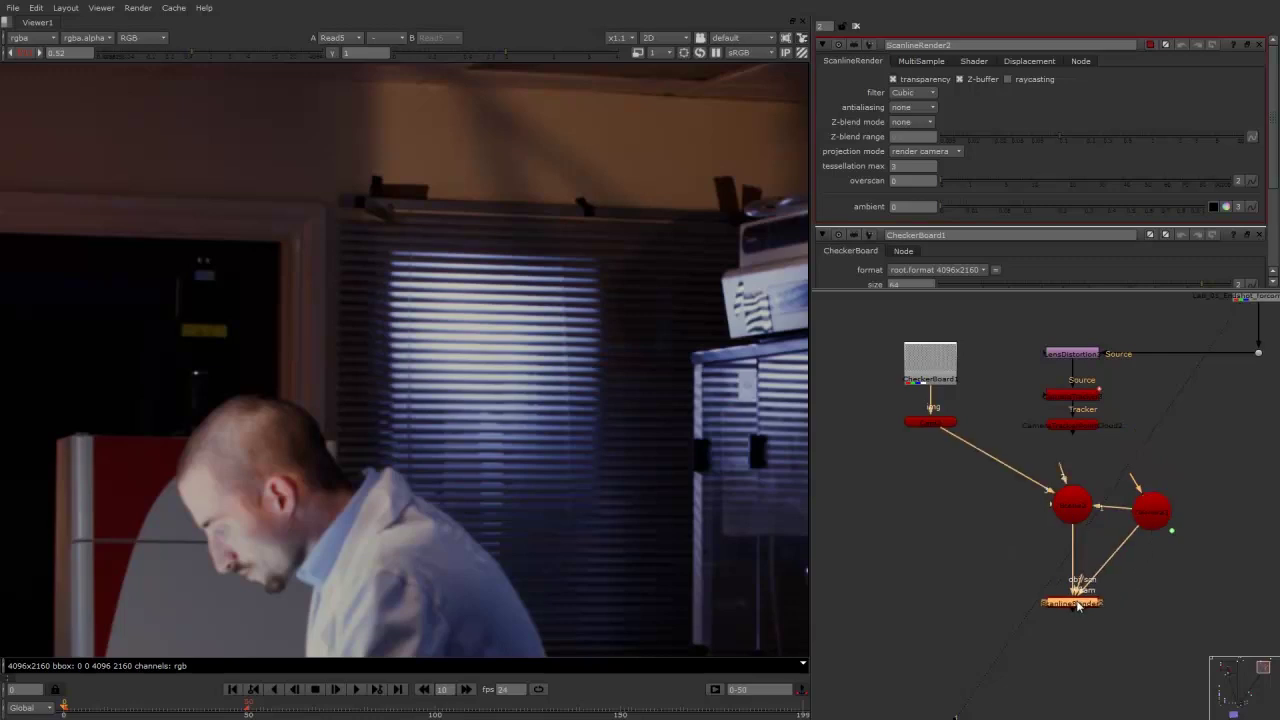
key("1")
scroll(591, 334, "down", 5)
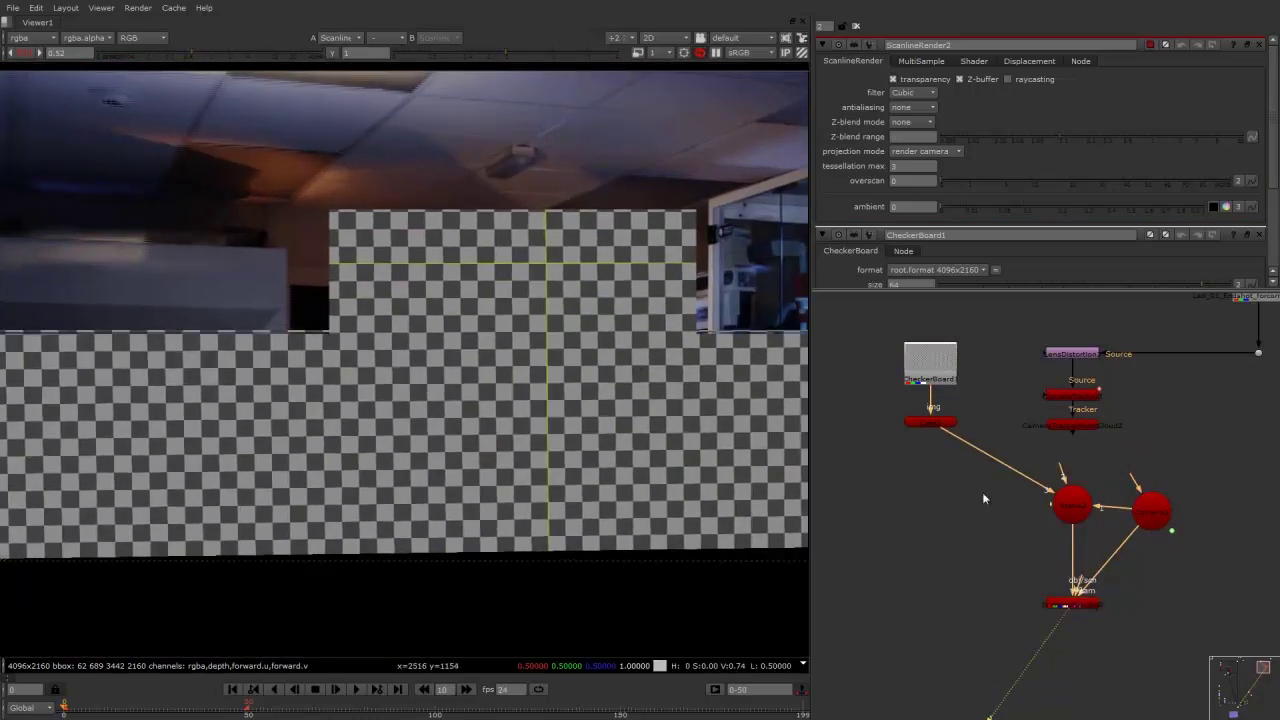
Merge the ScanlineRender output over the original Read5 footage and view the composite
key("m")
left_click_drag(1100, 563, 990, 528)
middle_click_drag(1119, 477, 1056, 592)
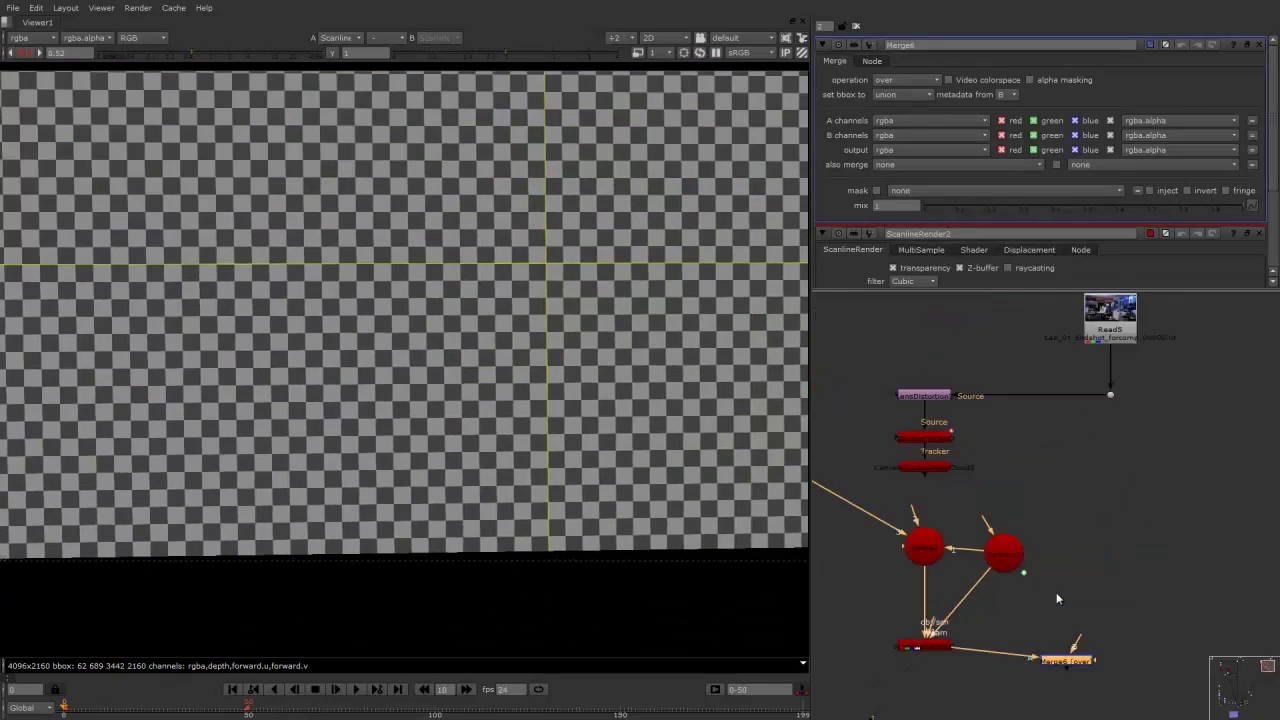
left_click_drag(1086, 637, 1110, 395)
left_click_drag(1069, 665, 1113, 650)
key("1")
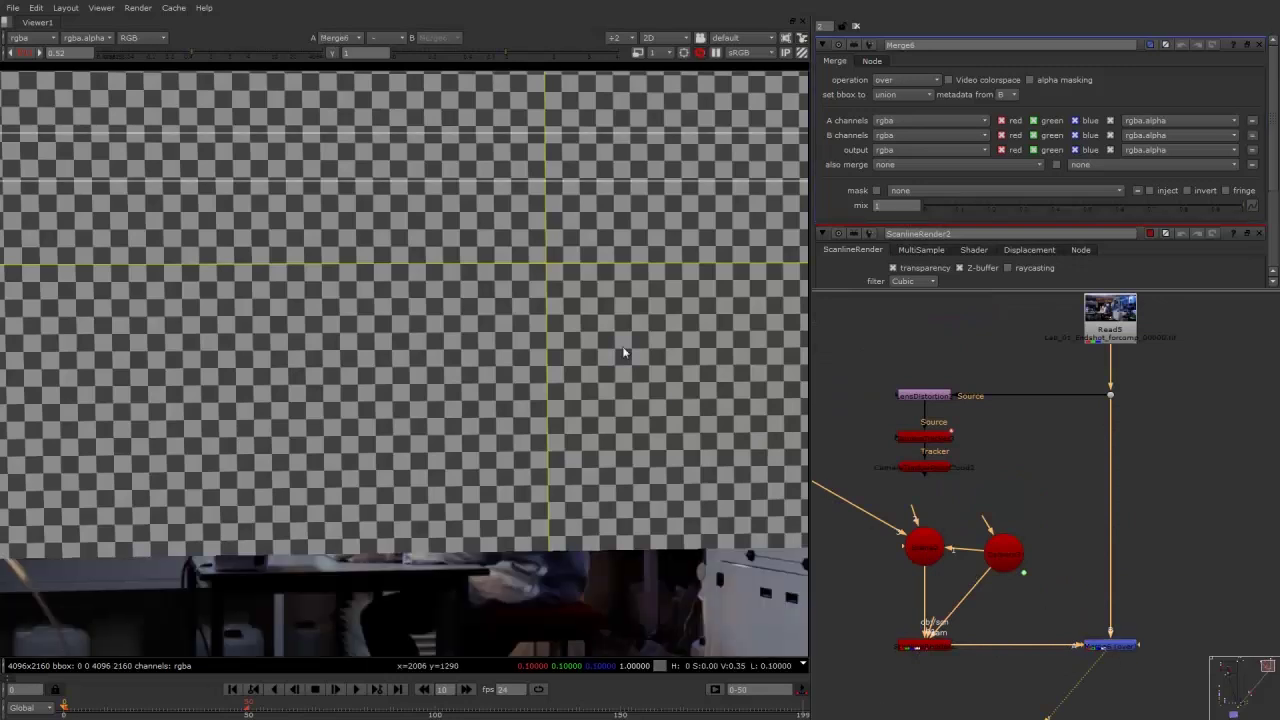
mouse_move(622, 346)
middle_mouse_down("alt")
mouse_move(568, 354)
mouse_move(625, 360)
middle_mouse_up("alt")
Set the card's uniform scale to 0.2, trying 0.5 and 0.4 first
middle_click_drag(850, 468, 1062, 490)
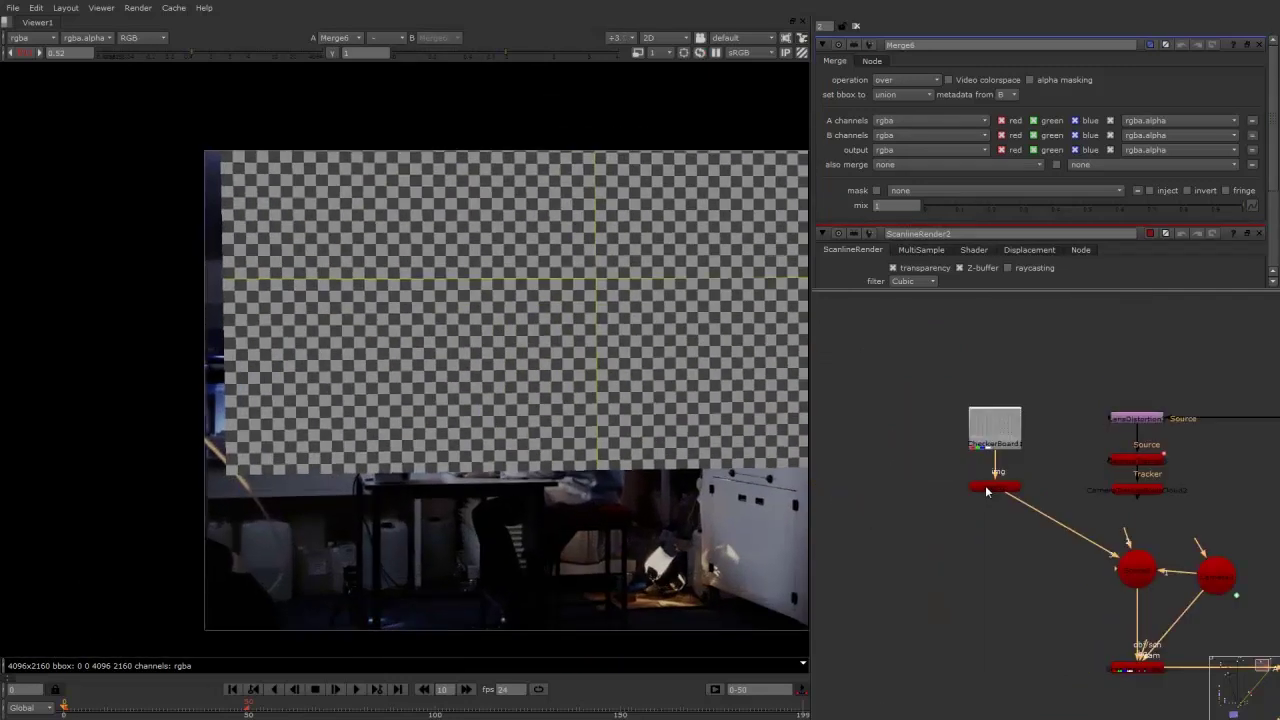
middle_click_drag(698, 430, 640, 427)
double_click(993, 487)
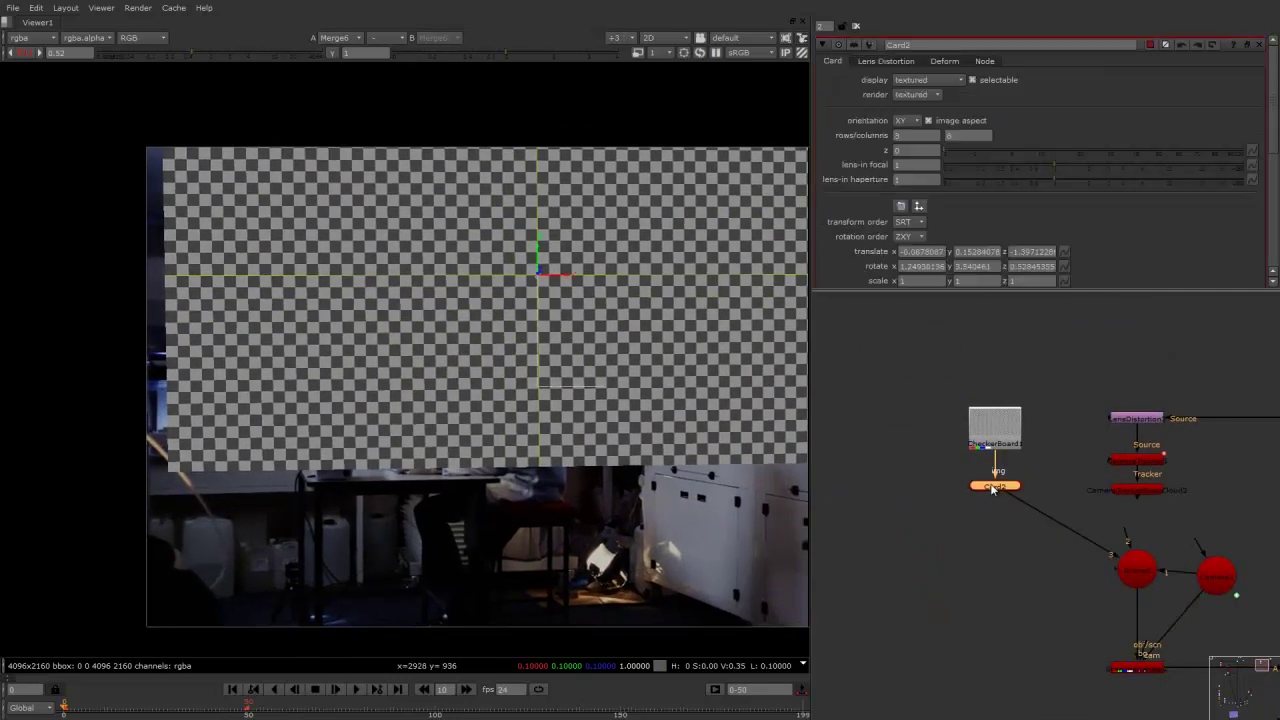
left_click_drag(1272, 153, 1262, 192)
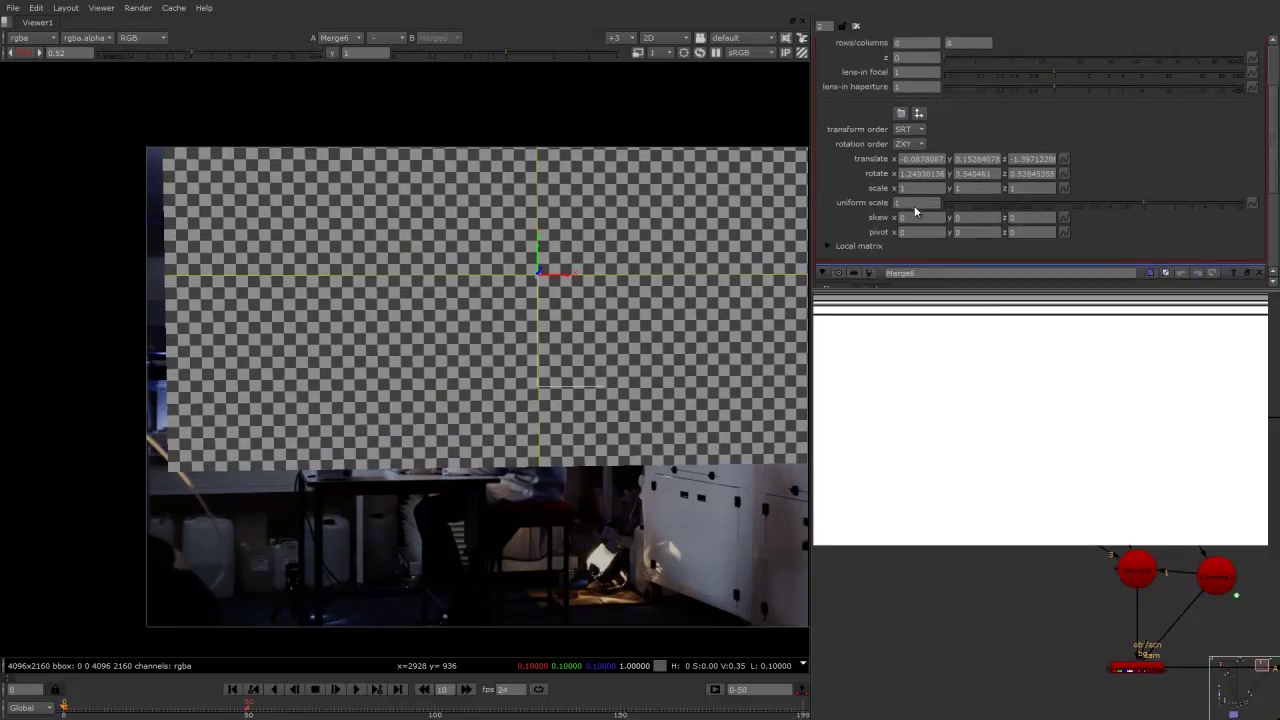
double_click(916, 205)
type(".5")
key("Return")
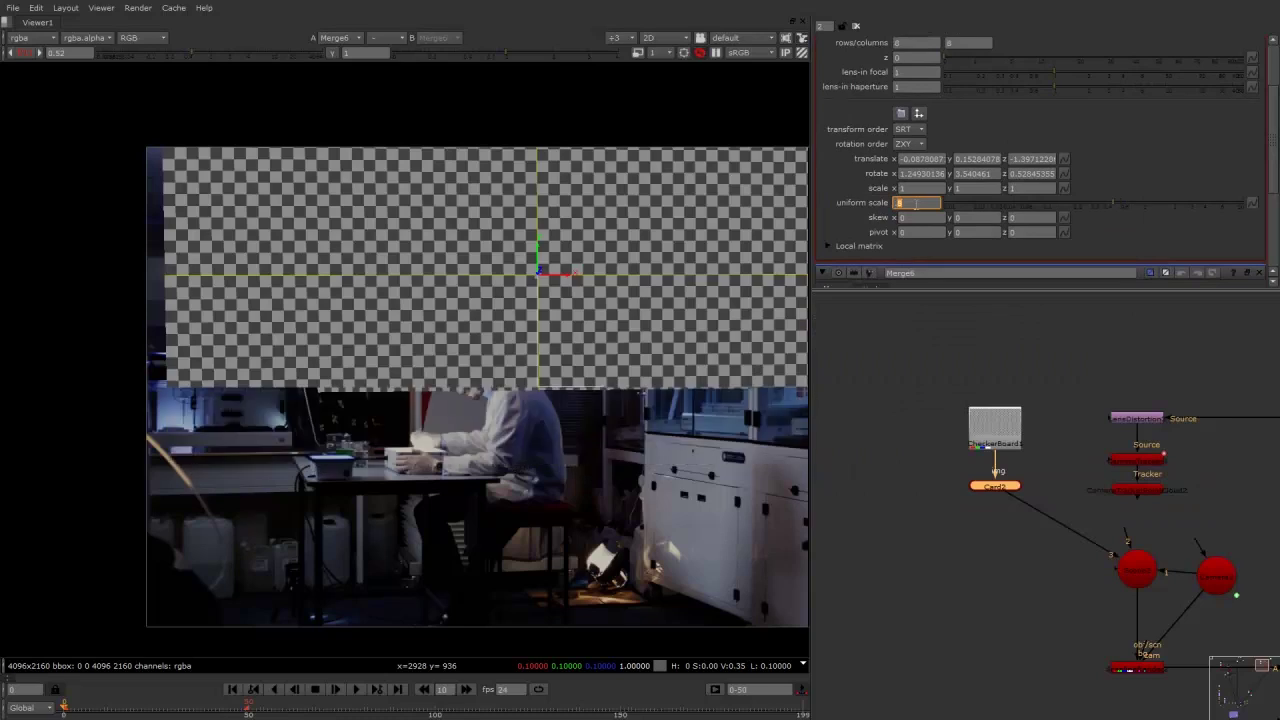
type(".4")
key("Return")
type("0.2")
key("Return")
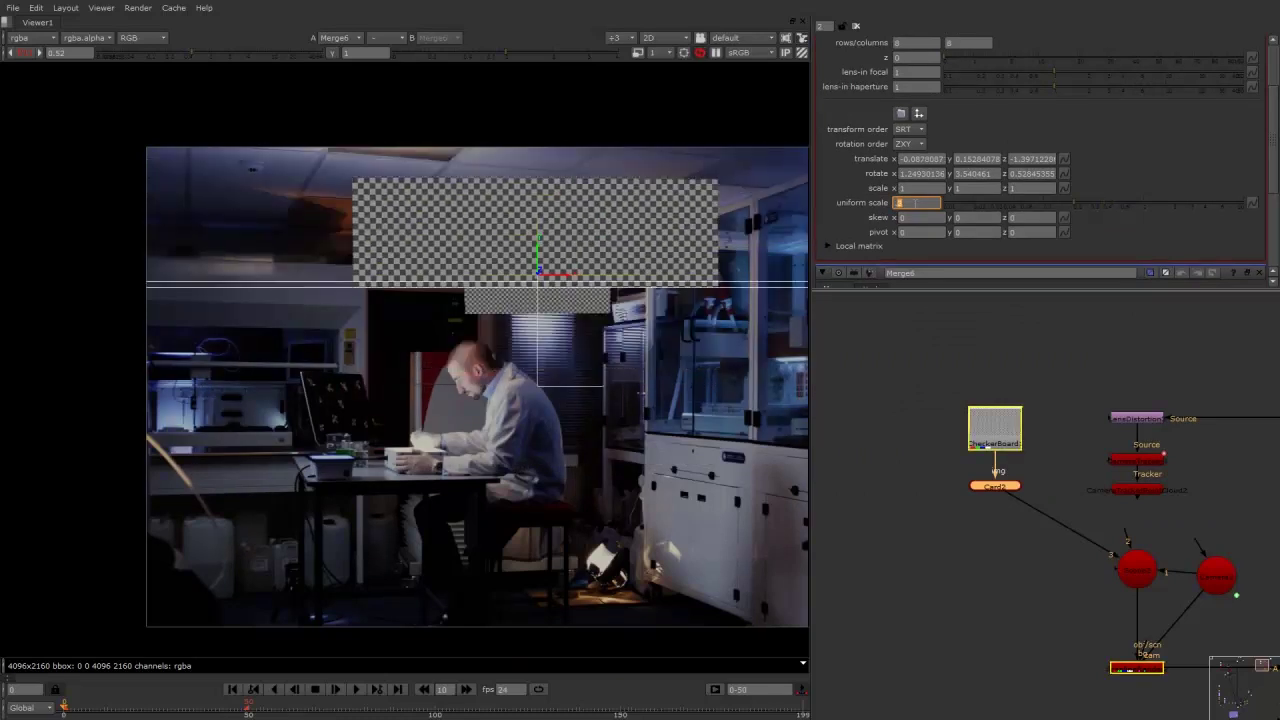
Play the composite to check how the checkerboard card follows the wall, and stop playback
left_click(356, 689)
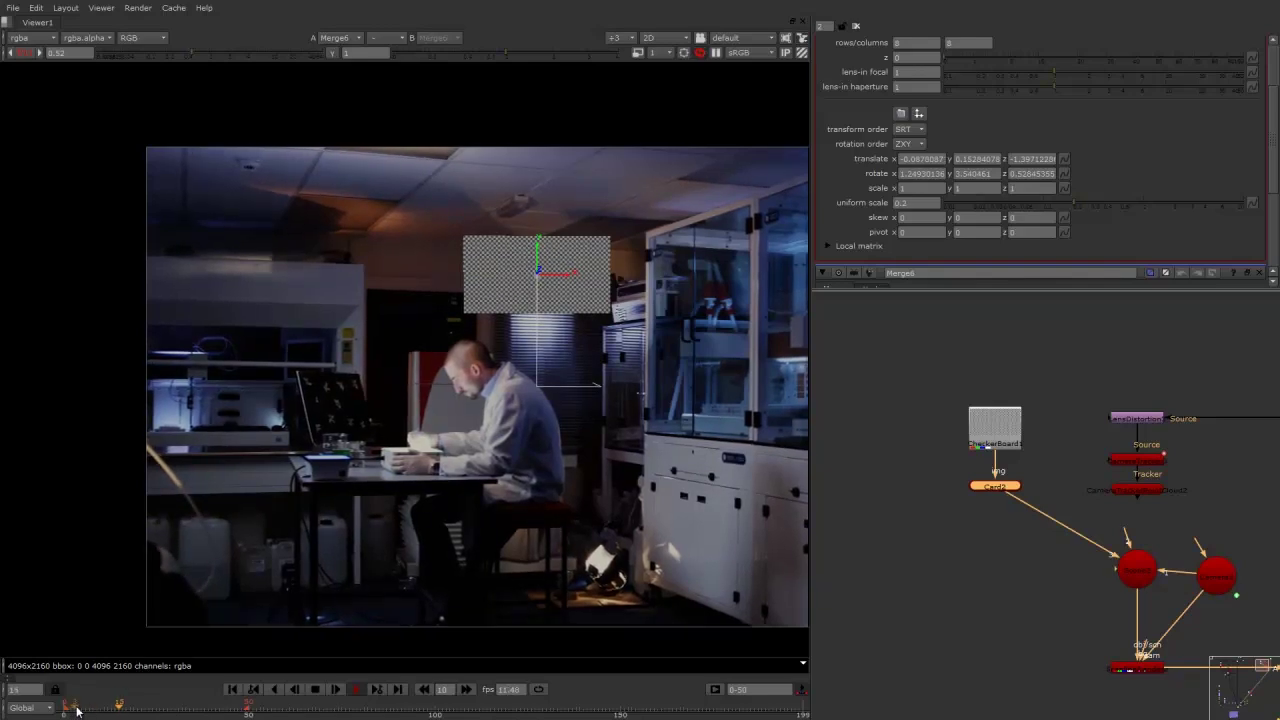
left_click(316, 692)
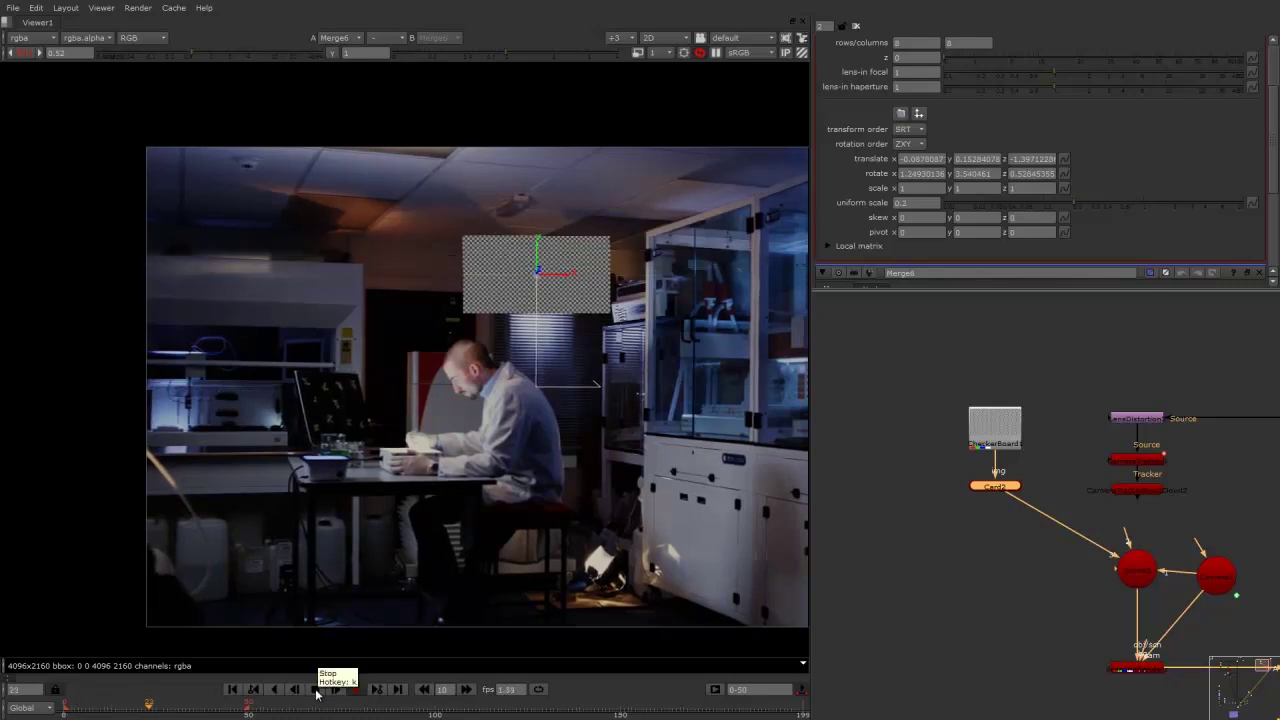
Stop playback and tidy the node tree by moving CheckerBoard and Card2 level with the Scene and Read5 higher up
left_click(317, 692)
middle_click_drag(992, 470, 938, 477)
left_click_drag(1012, 383, 917, 499)
left_click_drag(953, 446, 961, 530)
middle_click_drag(1068, 452, 868, 580)
left_click_drag(1068, 468, 1068, 381)
left_click(943, 447)
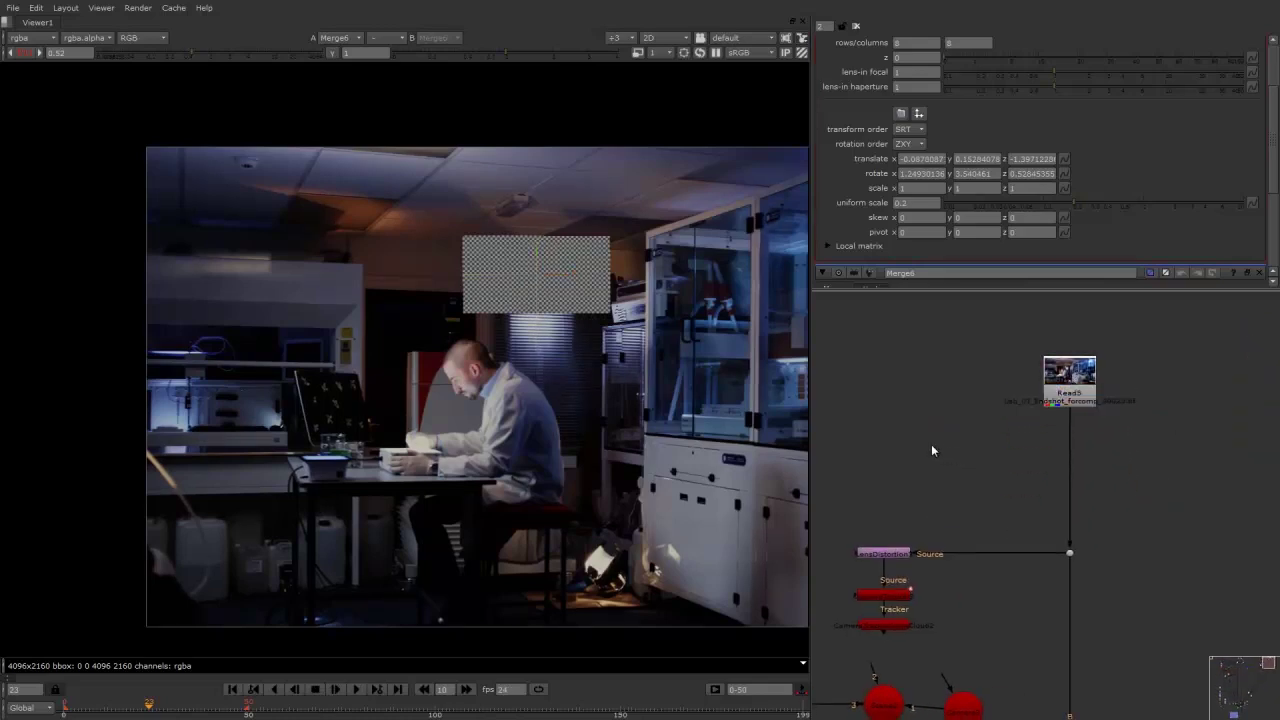
View the original Read5 footage at frame 0
left_click(1054, 387)
key("1")
left_click(1000, 430)
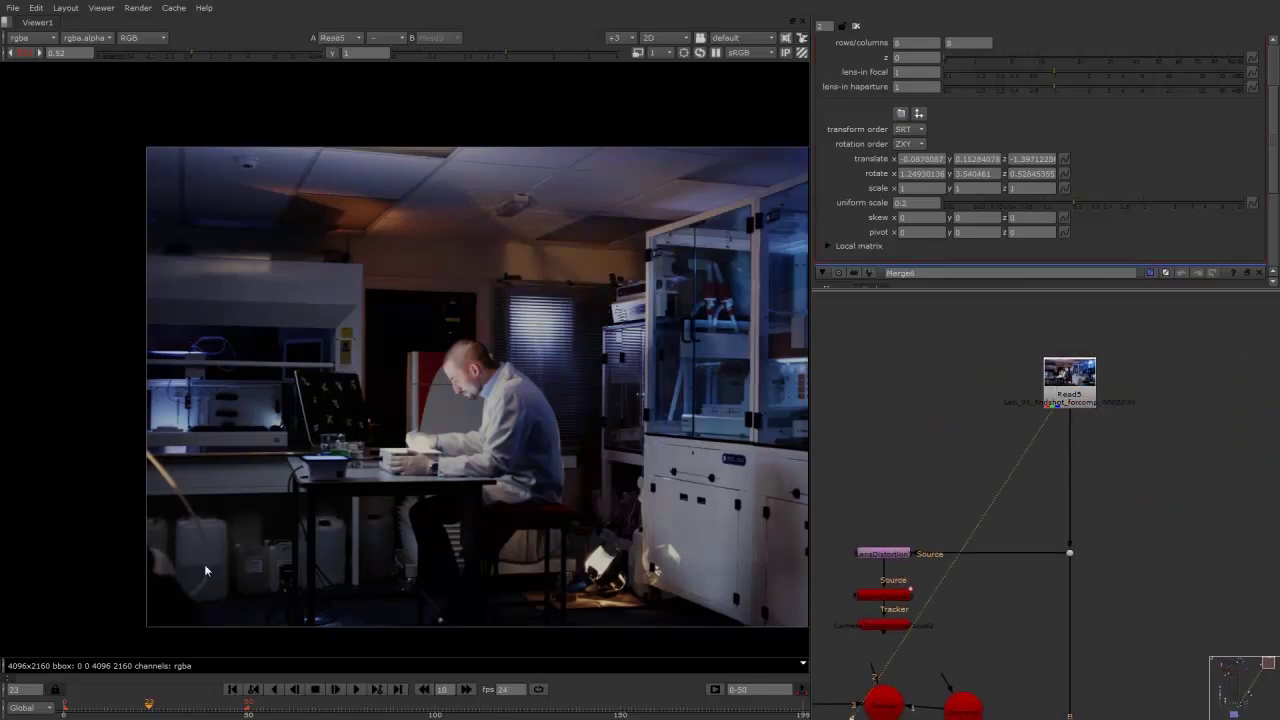
left_click(65, 710)
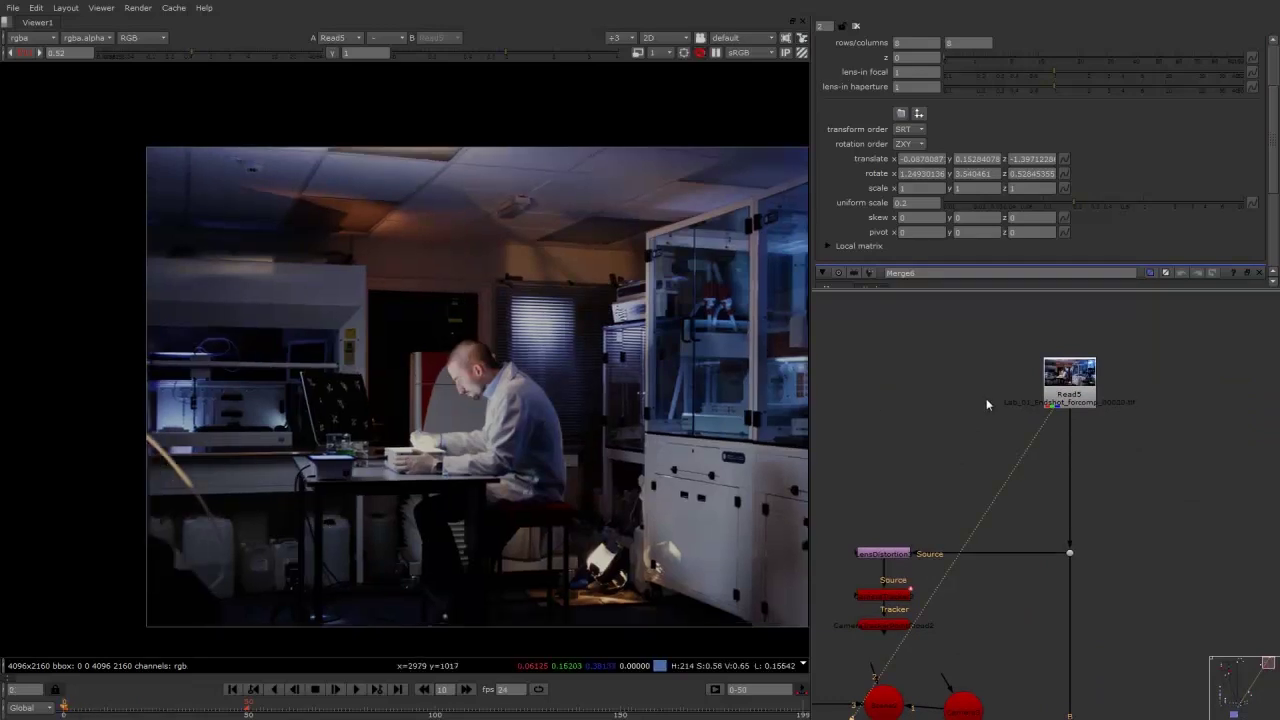
Add a FrameHold node fed by Read5, holding frame 0, and place it off to the side of Read5
scroll(995, 405, "up", 5)
key("Tab")
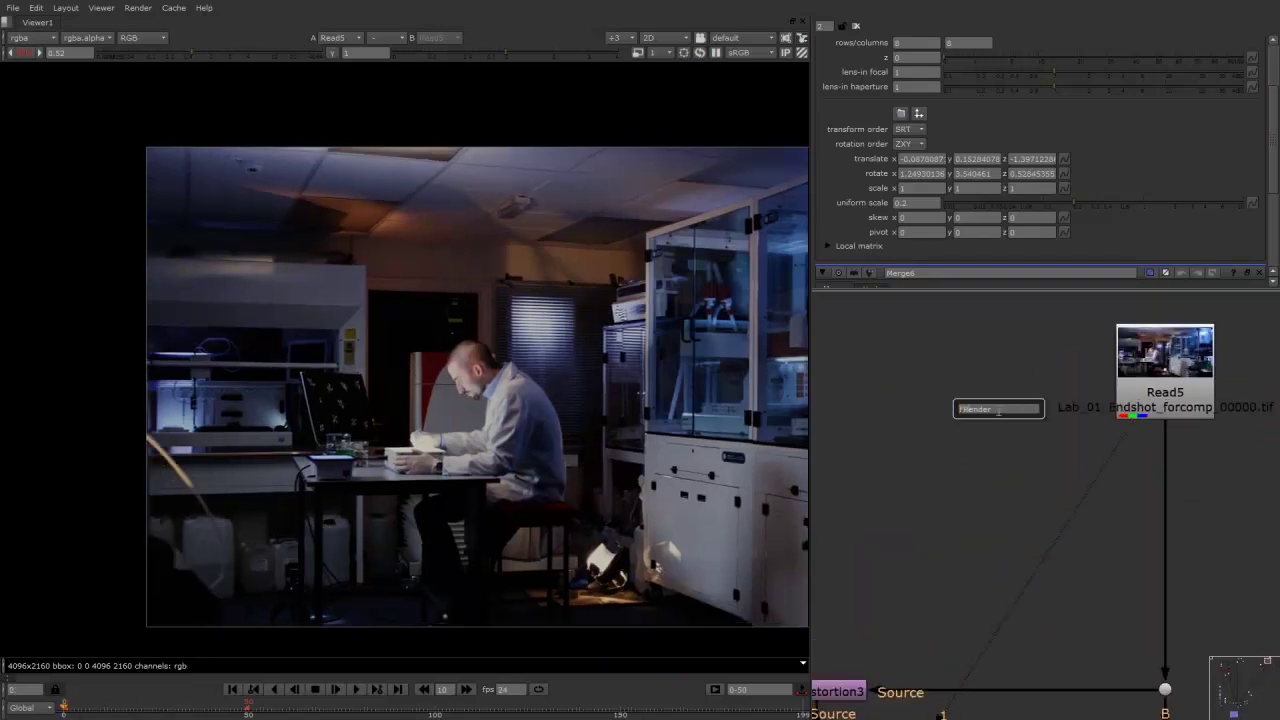
type("fr")
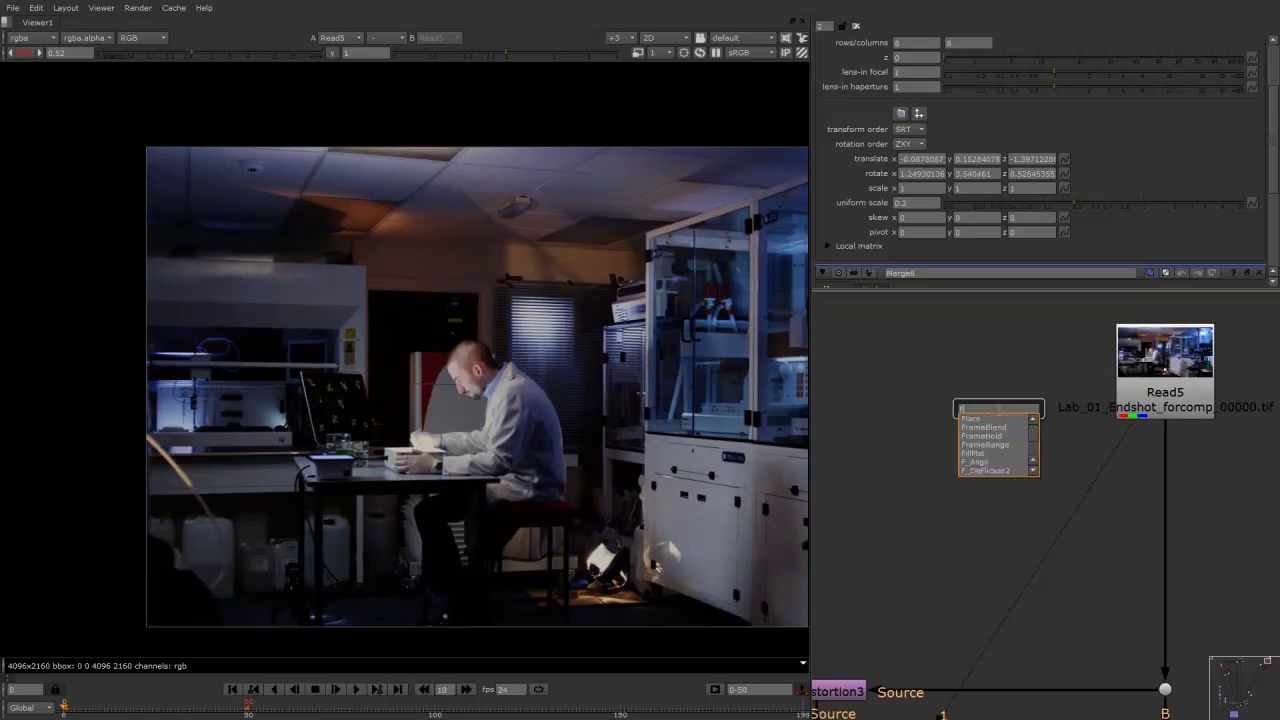
type("amehold")
key("Return")
scroll(966, 392, "down", 3)
left_click_drag(1003, 406, 868, 381)
middle_click_drag(1003, 414, 1116, 416)
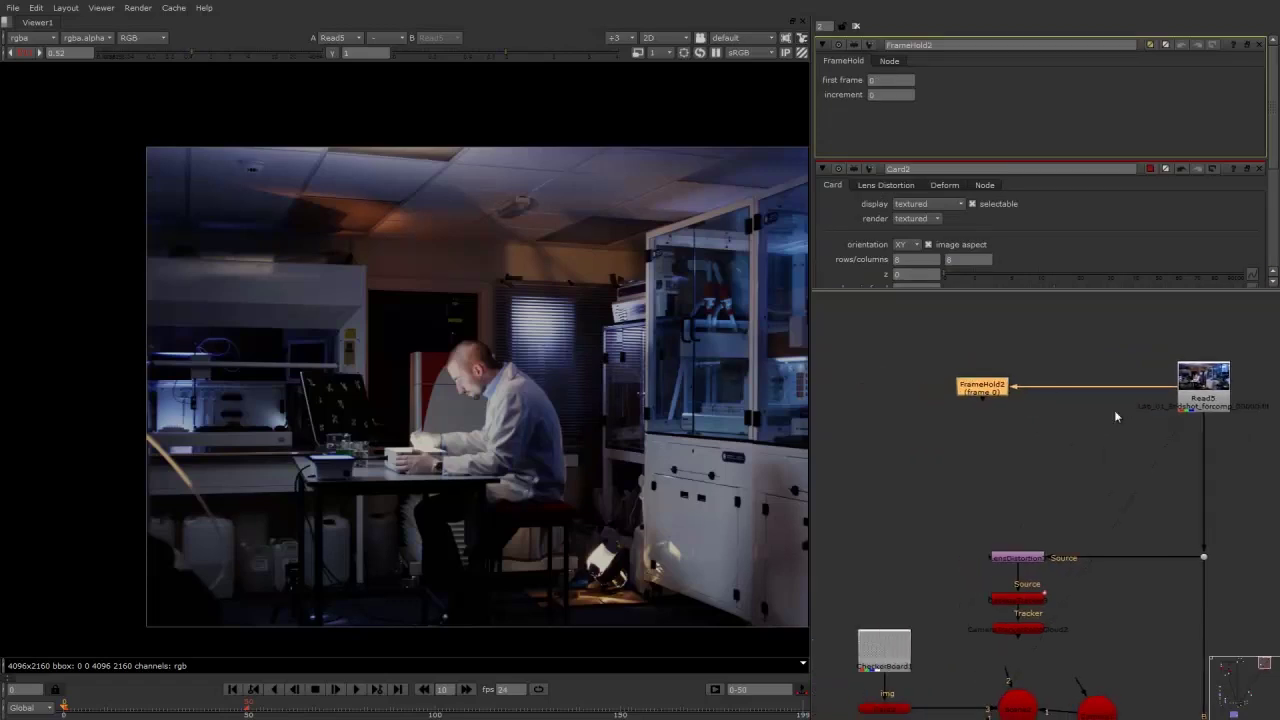
left_click(1204, 481)
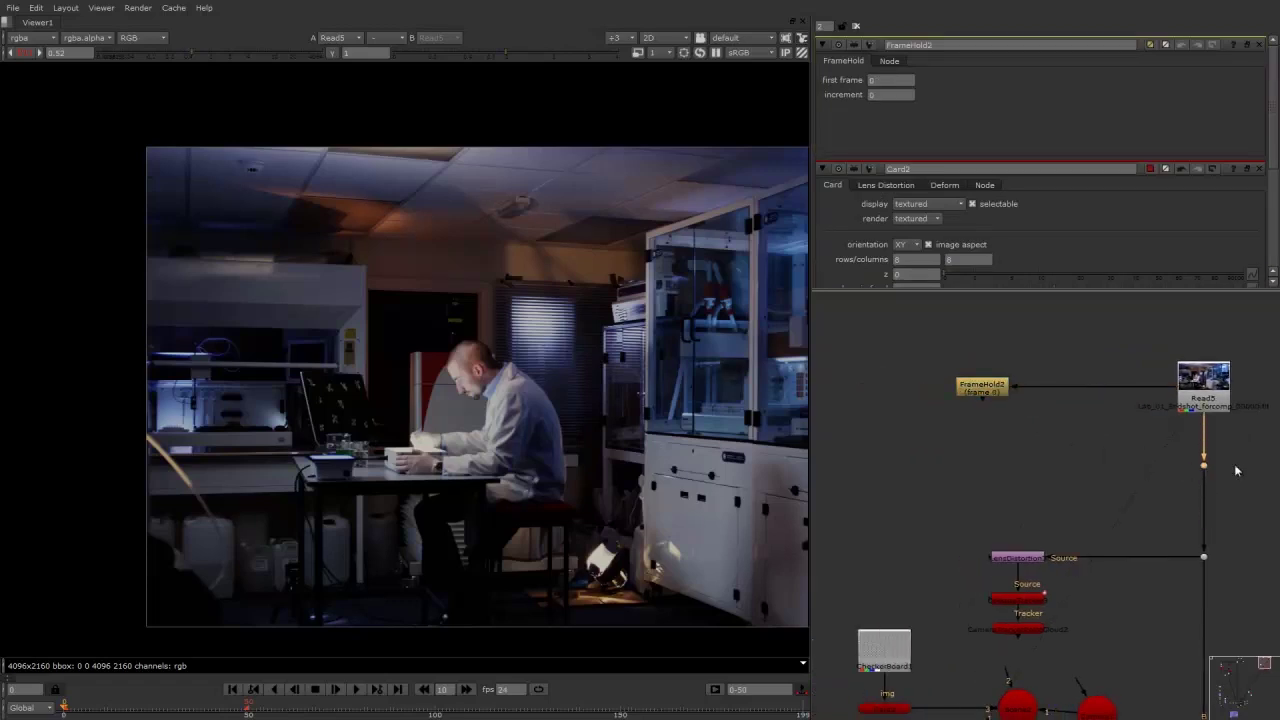
left_click_drag(1165, 494, 1162, 493)
key("Delete")
Move the dot below Read5 higher up its pipe and reconnect the FrameHold2 input to that dot
middle_click_drag(1028, 573, 1027, 492)
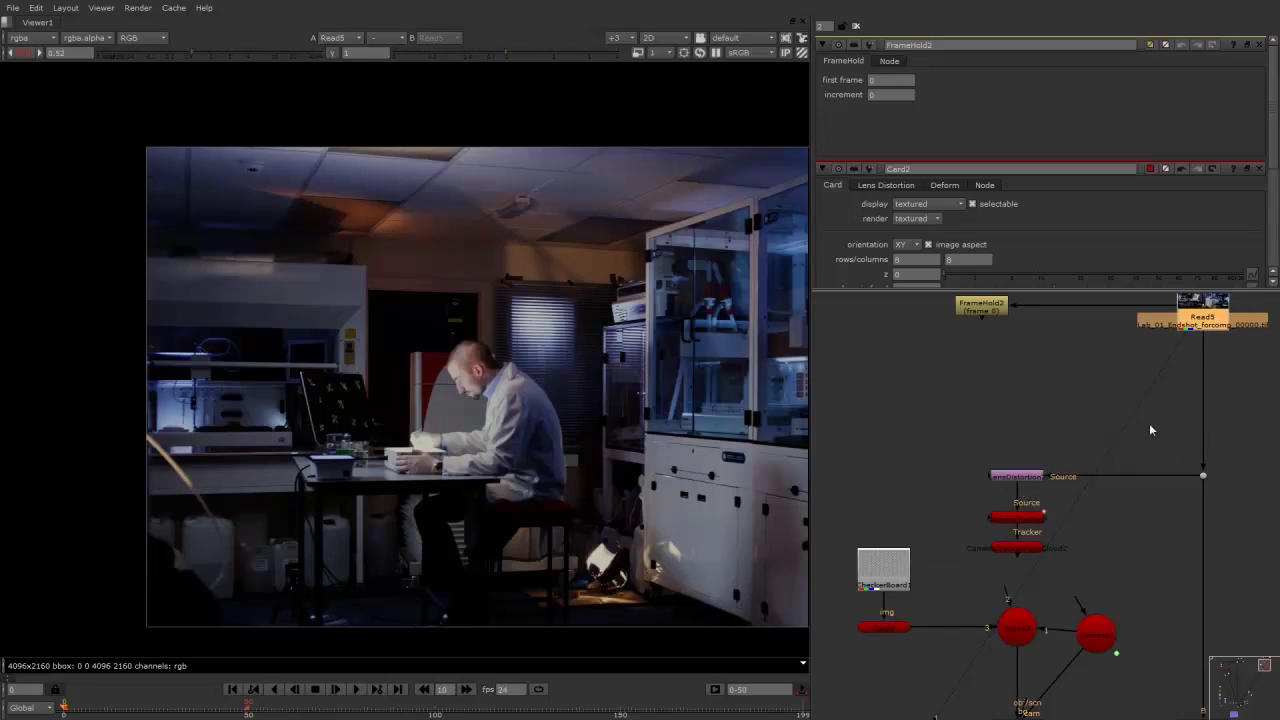
left_click_drag(1150, 430, 975, 554)
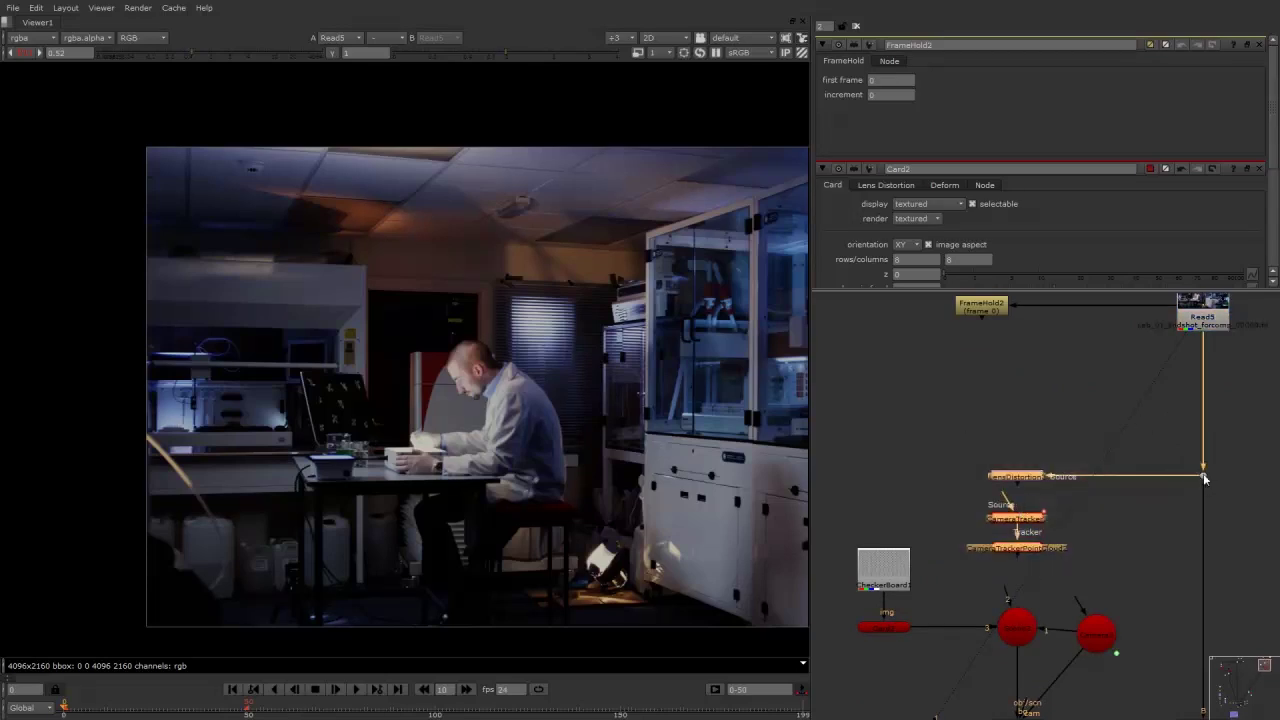
left_click_drag(1203, 478, 1196, 403)
left_click_drag(1008, 480, 1008, 485)
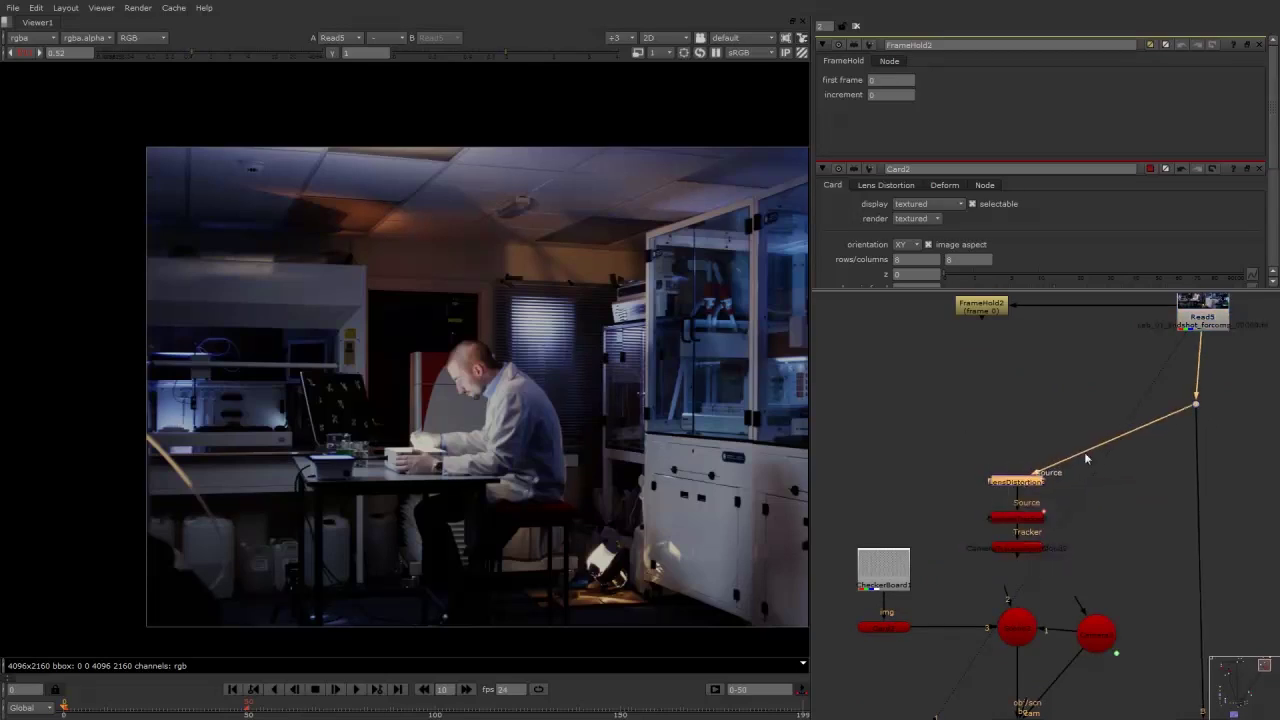
left_click_drag(1193, 410, 1207, 400)
left_click_drag(1177, 318, 1192, 410)
Insert a dot directly above the LensDistortion node on its source pipe and reconnect the FrameHold2 input to it
key("super")
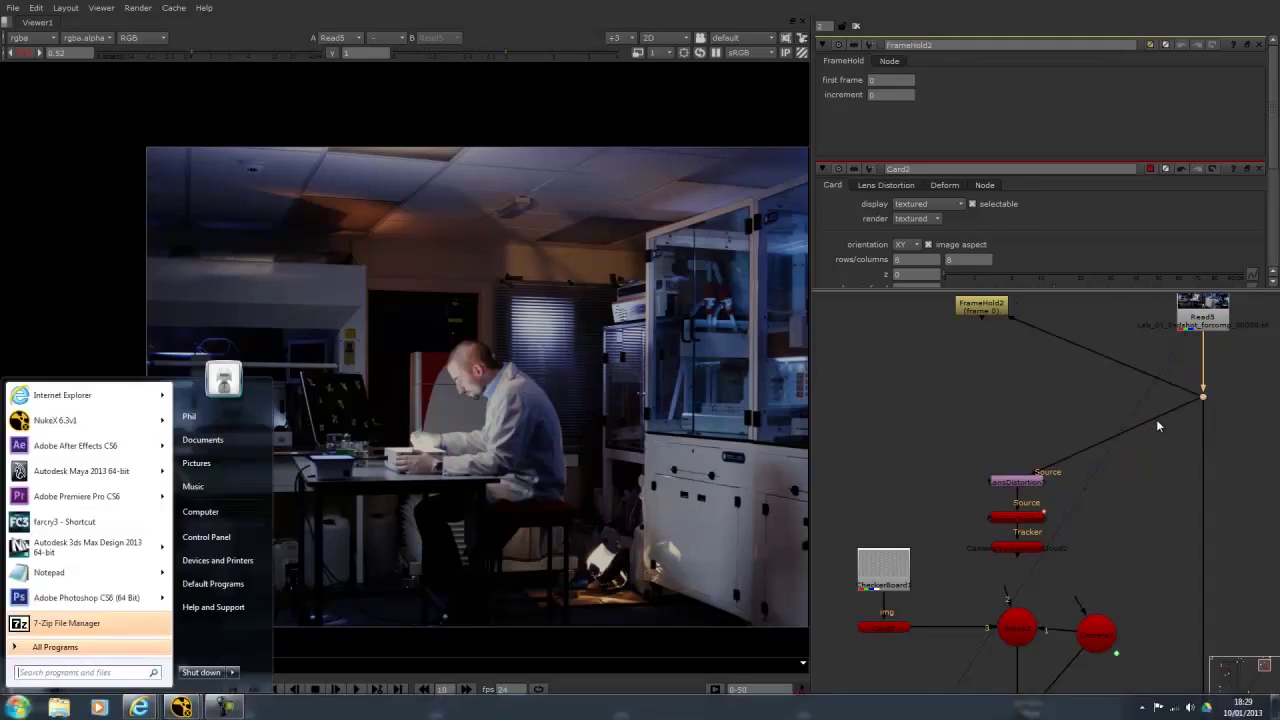
left_click(1153, 432)
left_click_drag(1120, 436, 1022, 403, "ctrl")
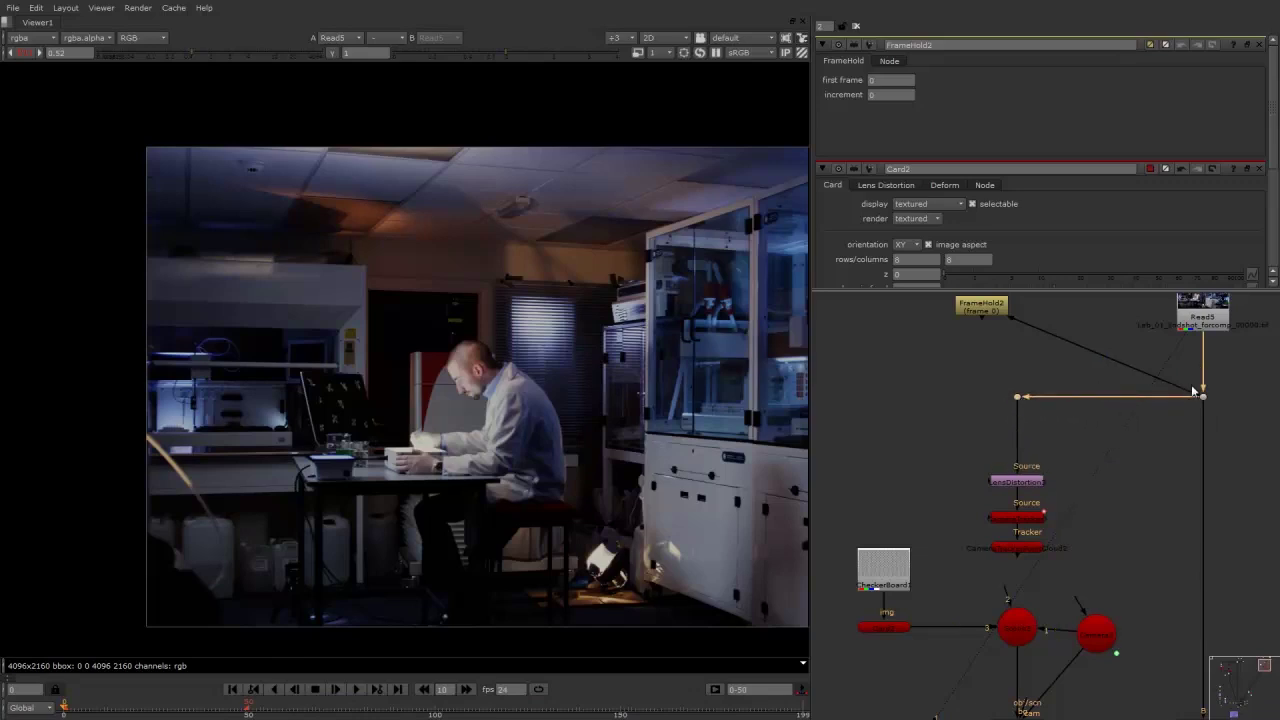
left_click_drag(1193, 391, 1027, 393)
Move FrameHold2 away from the tracking branch and insert a dot above it to route its input pipe at a right angle
middle_click_drag(1007, 401, 1133, 395)
left_click_drag(1099, 309, 907, 395)
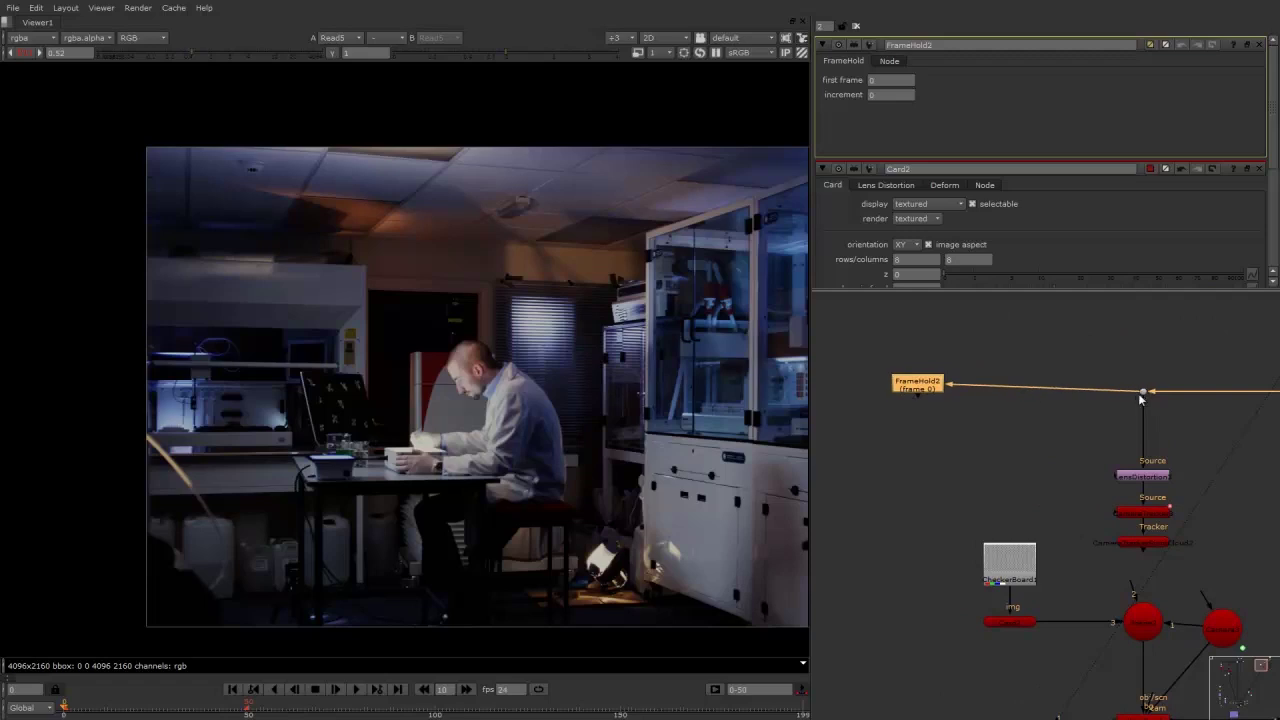
middle_click_drag(975, 414, 1023, 404)
left_click_drag(966, 382, 880, 389)
middle_click_drag(946, 389, 1067, 368)
left_click_drag(991, 367, 926, 443)
left_click_drag(1120, 397, 924, 366, "ctrl")
View FrameHold2's output and insert a Denoise node between the dot and FrameHold2
left_click(918, 444)
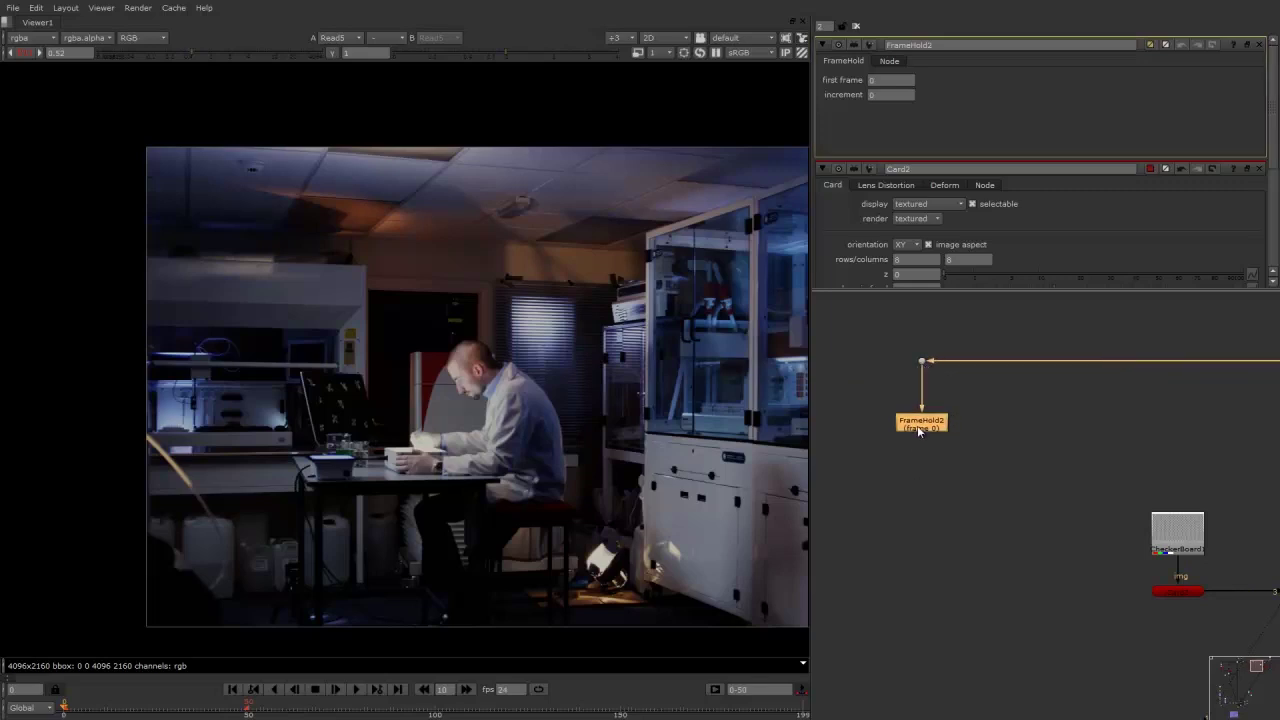
key("1")
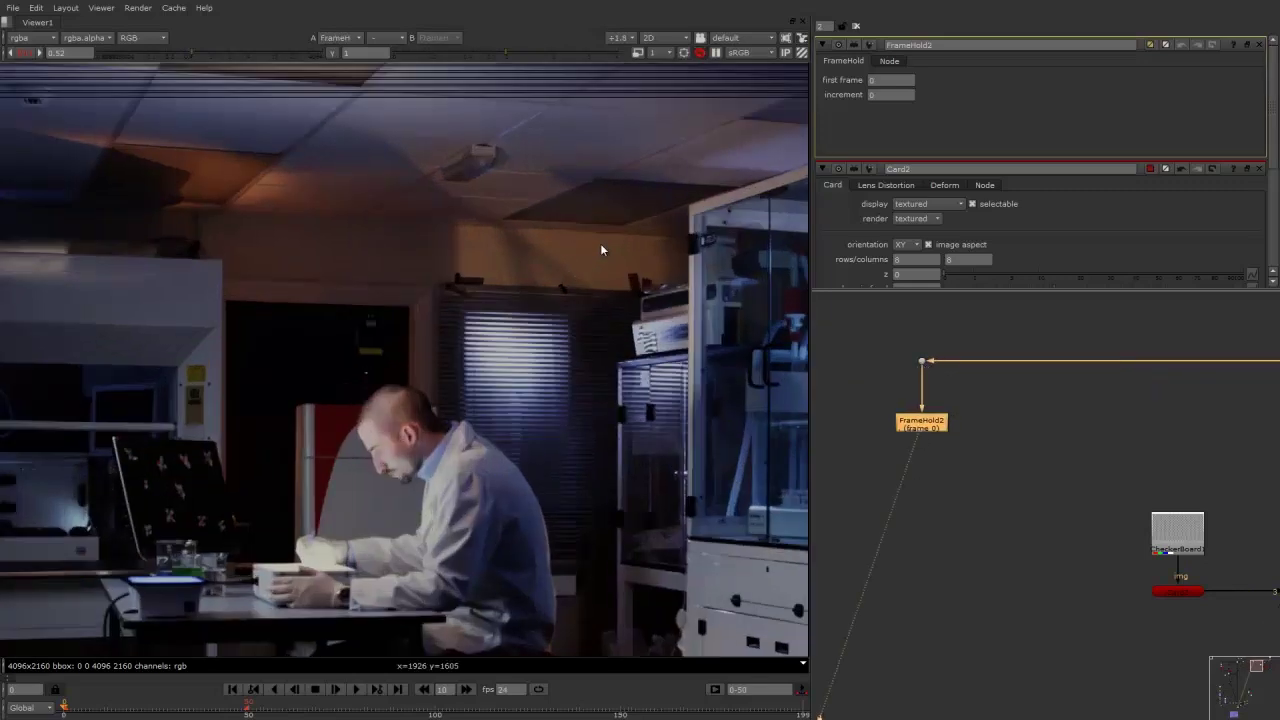
scroll(600, 250, "up", 3)
left_click(976, 470)
type("denoise")
key("Return")
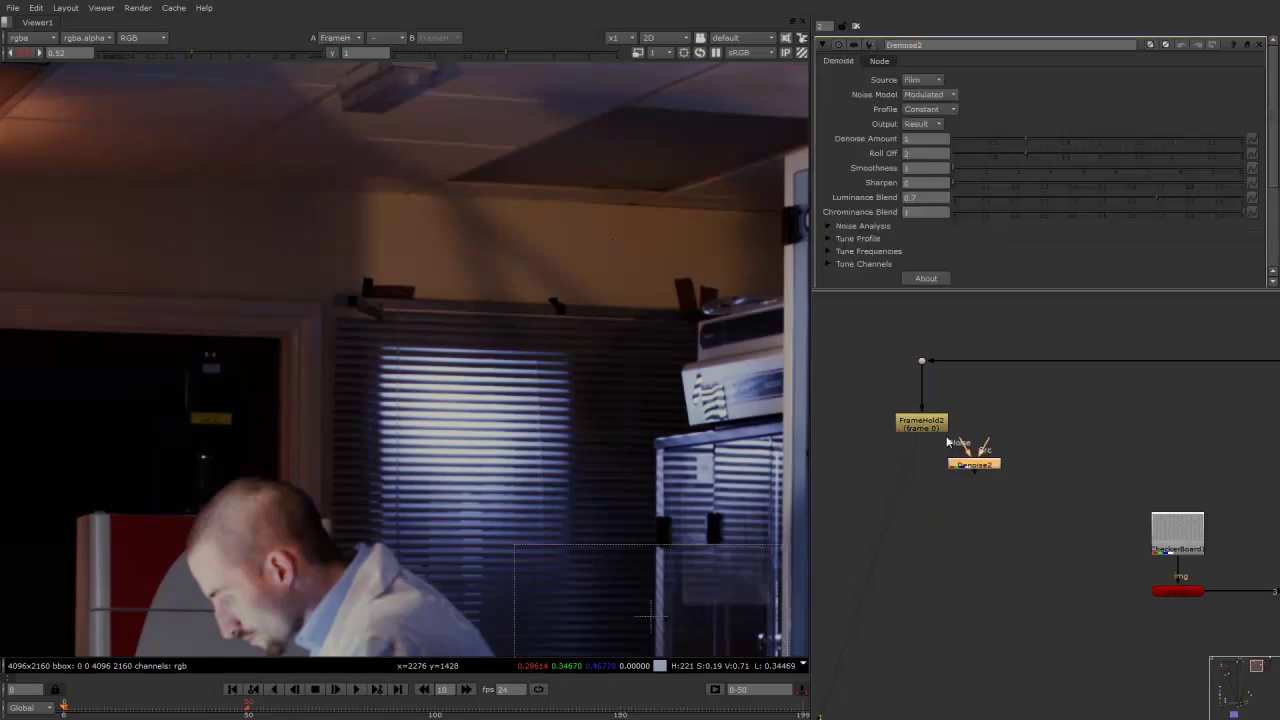
mouse_move(928, 427)
left_mouse_down()
mouse_move(928, 452)
mouse_move(972, 414)
mouse_move(922, 406)
left_mouse_up()
left_click(981, 427)
left_click(938, 407)
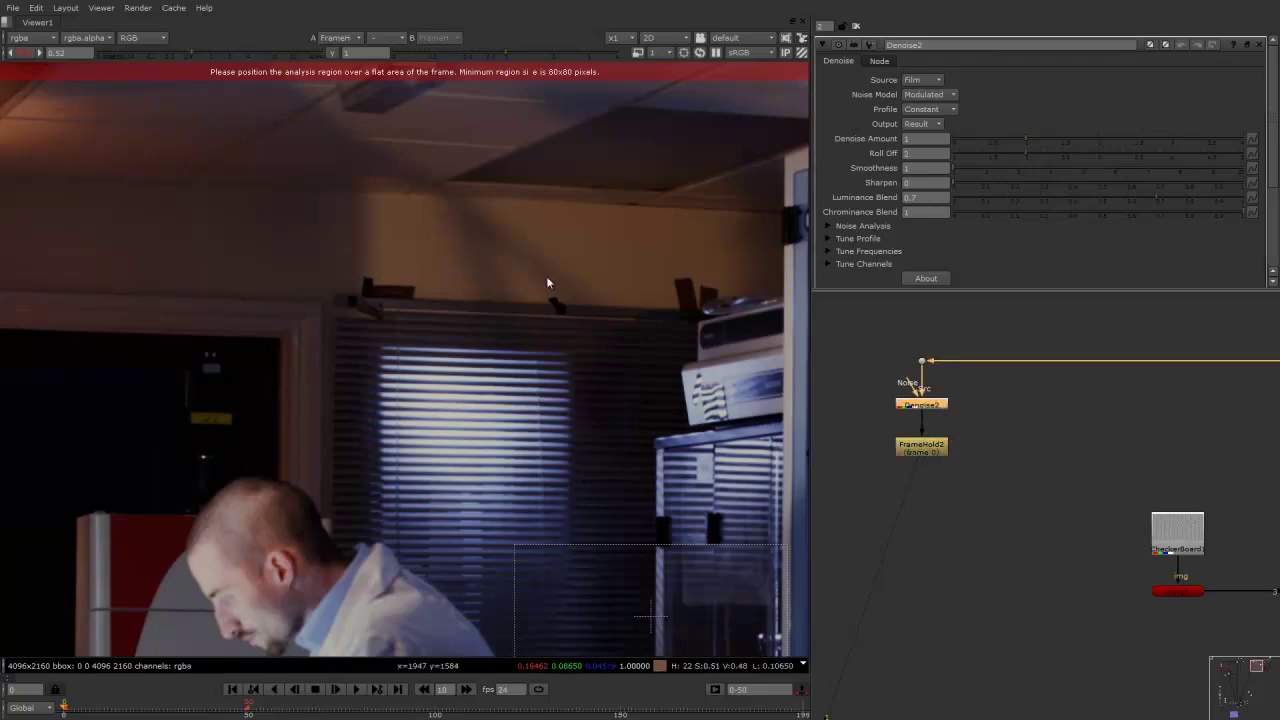
Position the Denoise analysis region over the flat wall area above the door and shrink it to fit there
scroll(546, 276, "down", 4)
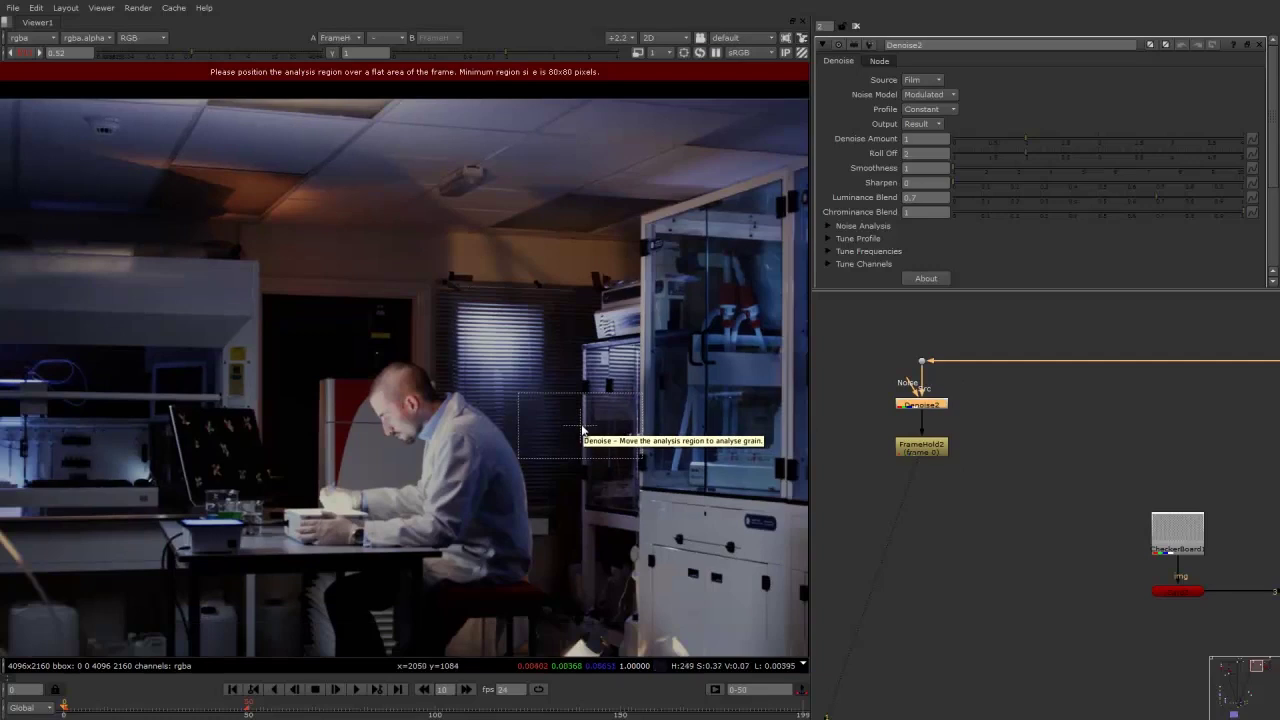
left_click_drag(585, 432, 361, 273)
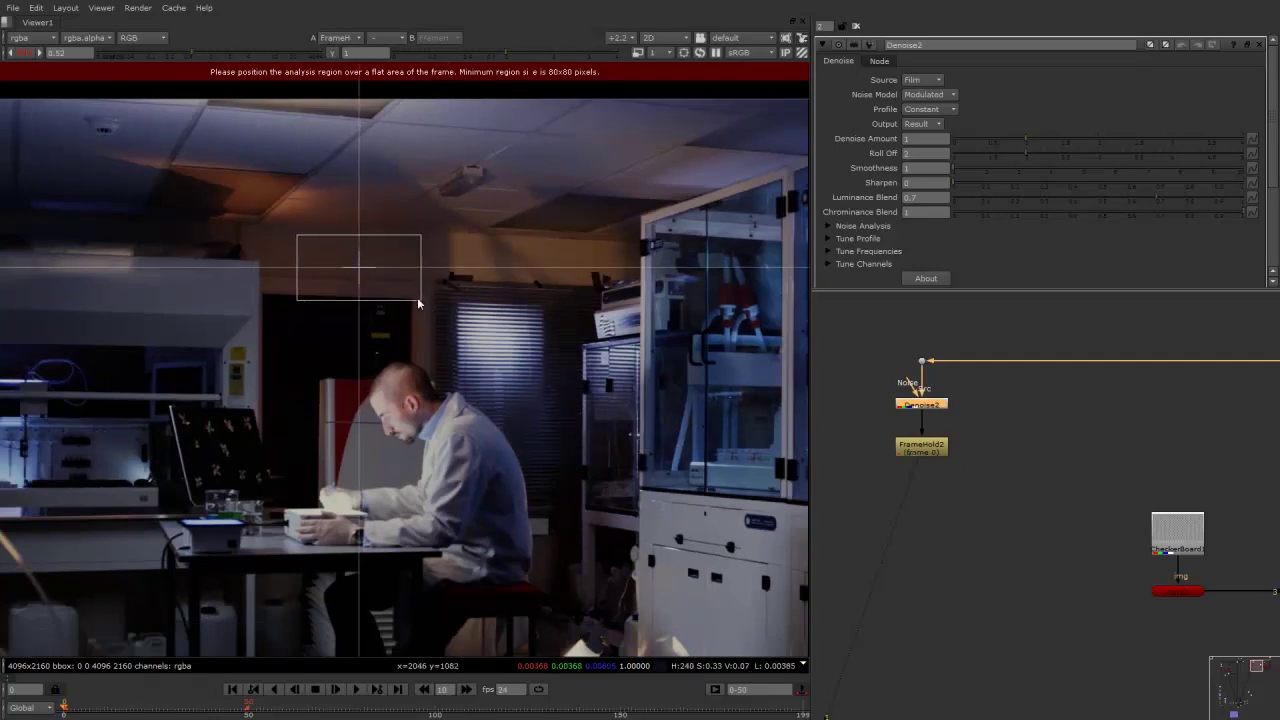
scroll(371, 279, "up", 3)
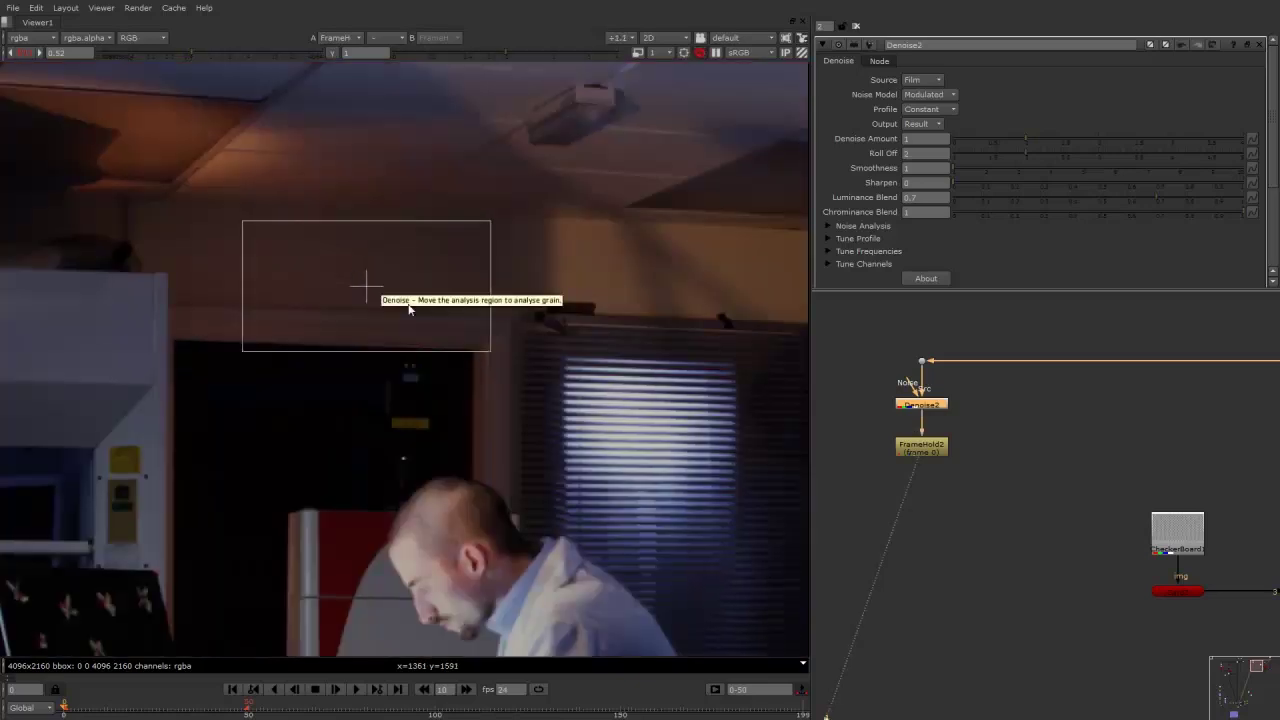
left_click_drag(489, 348, 444, 300)
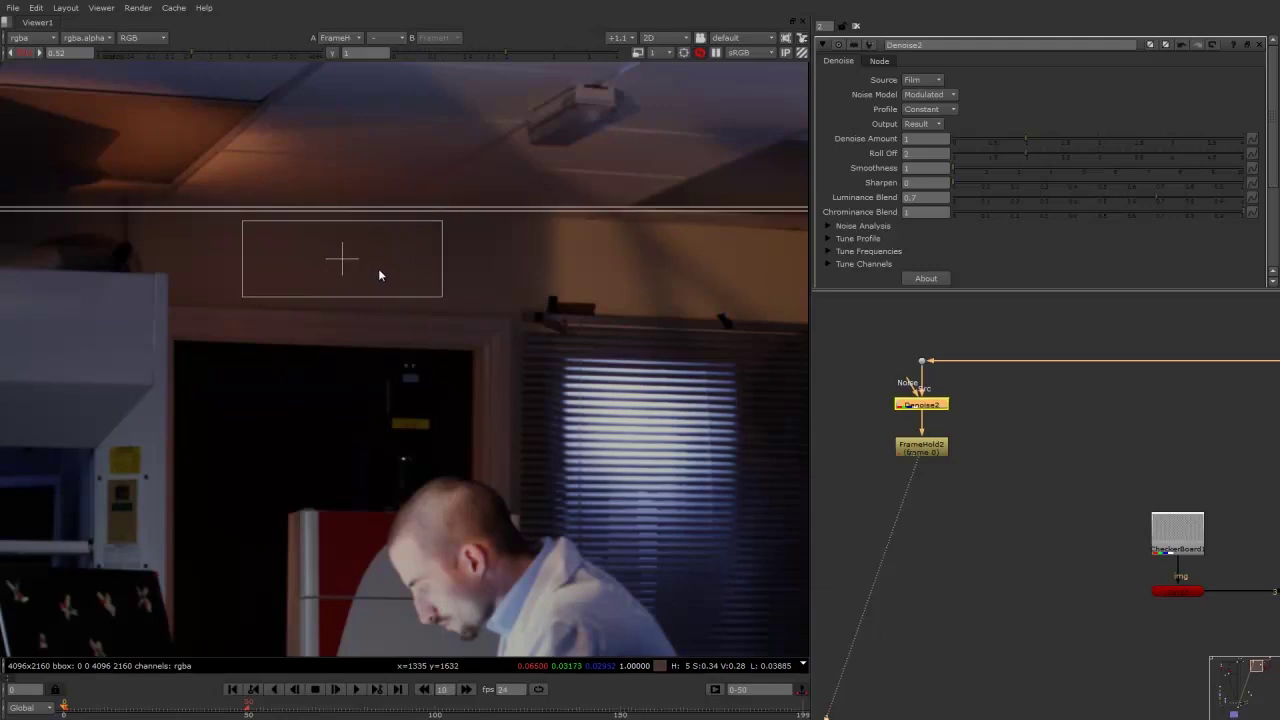
middle_click_drag(542, 270, 572, 276)
scroll(535, 264, "up", 3)
View the Denoise2 output, examine the grain on the back wall, and close the Denoise2 properties
left_click(921, 361)
left_click(922, 406)
key("1")
scroll(580, 260, "up", 4)
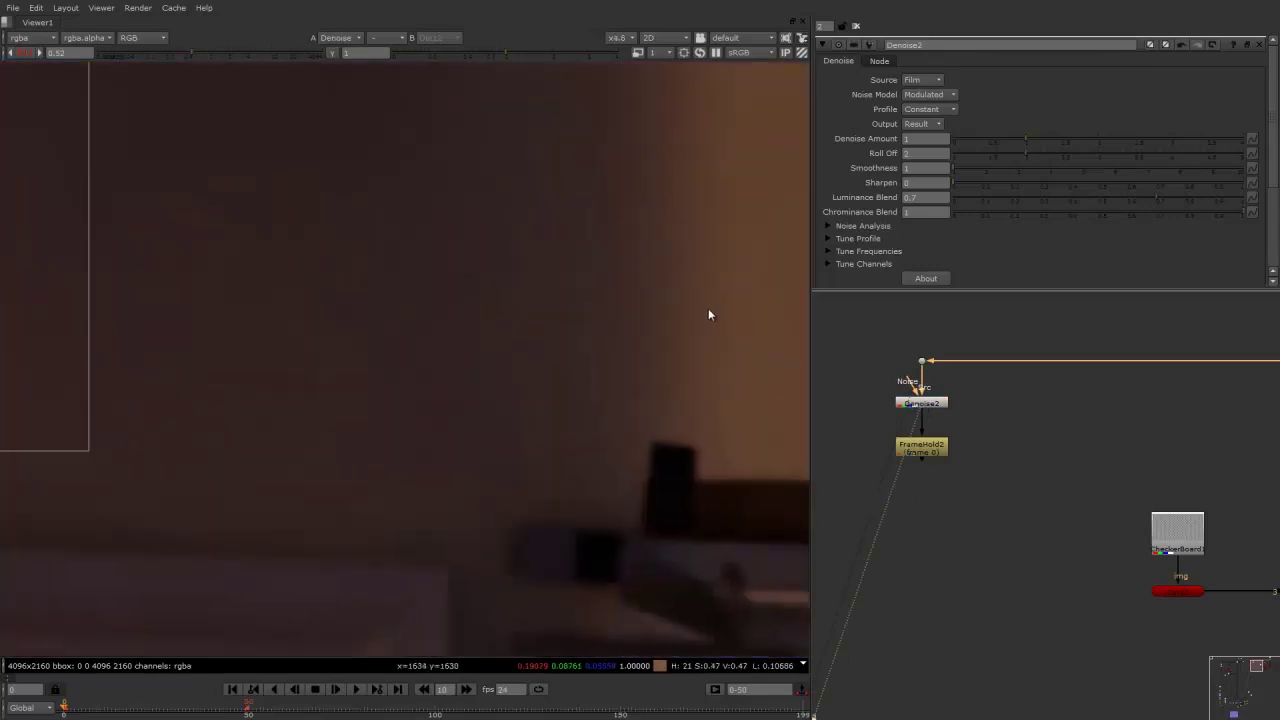
scroll(715, 308, "down", 6)
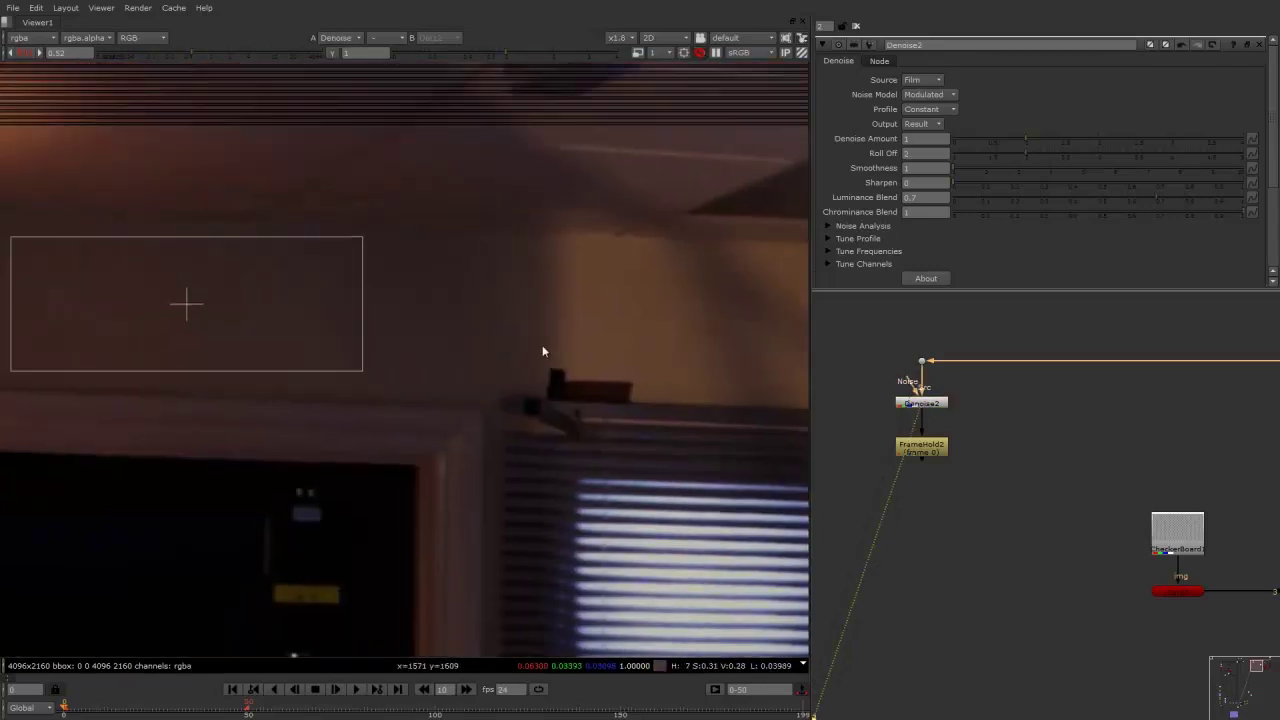
left_click(1257, 46)
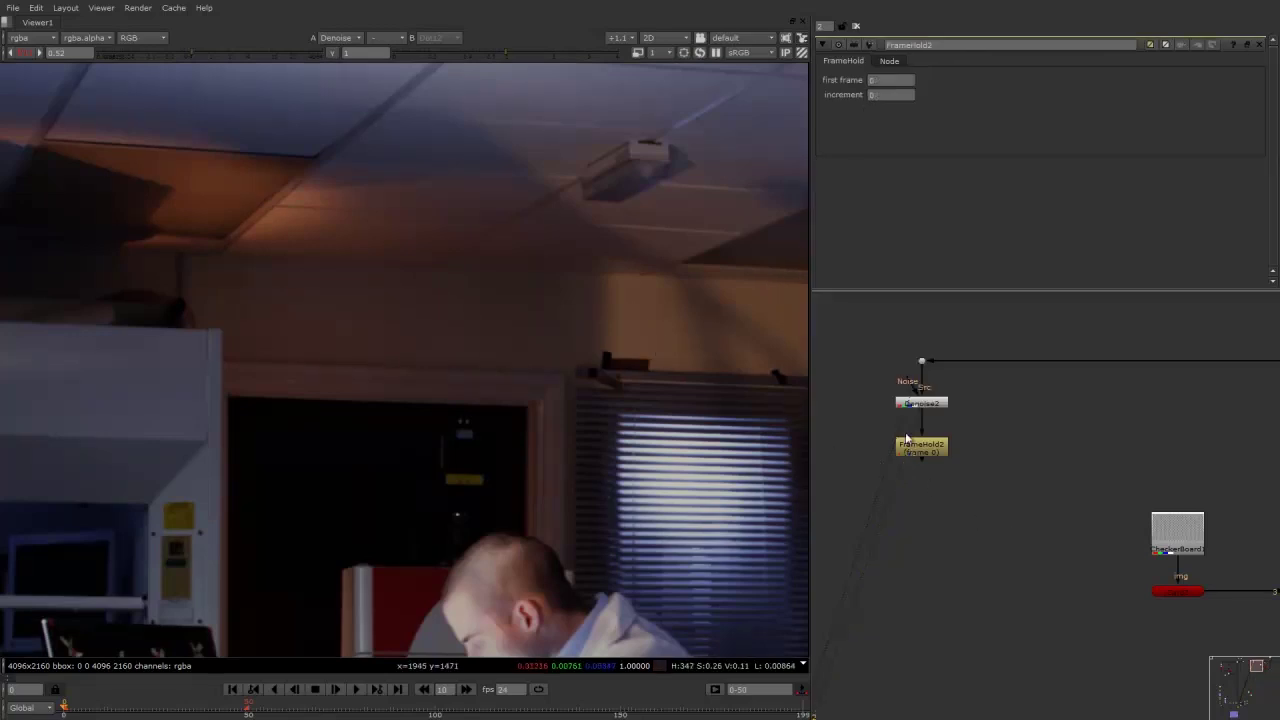
Add a RotoPaint node below FrameHold2, connect its bg input to FrameHold2, and view its output
scroll(944, 480, "up", 2)
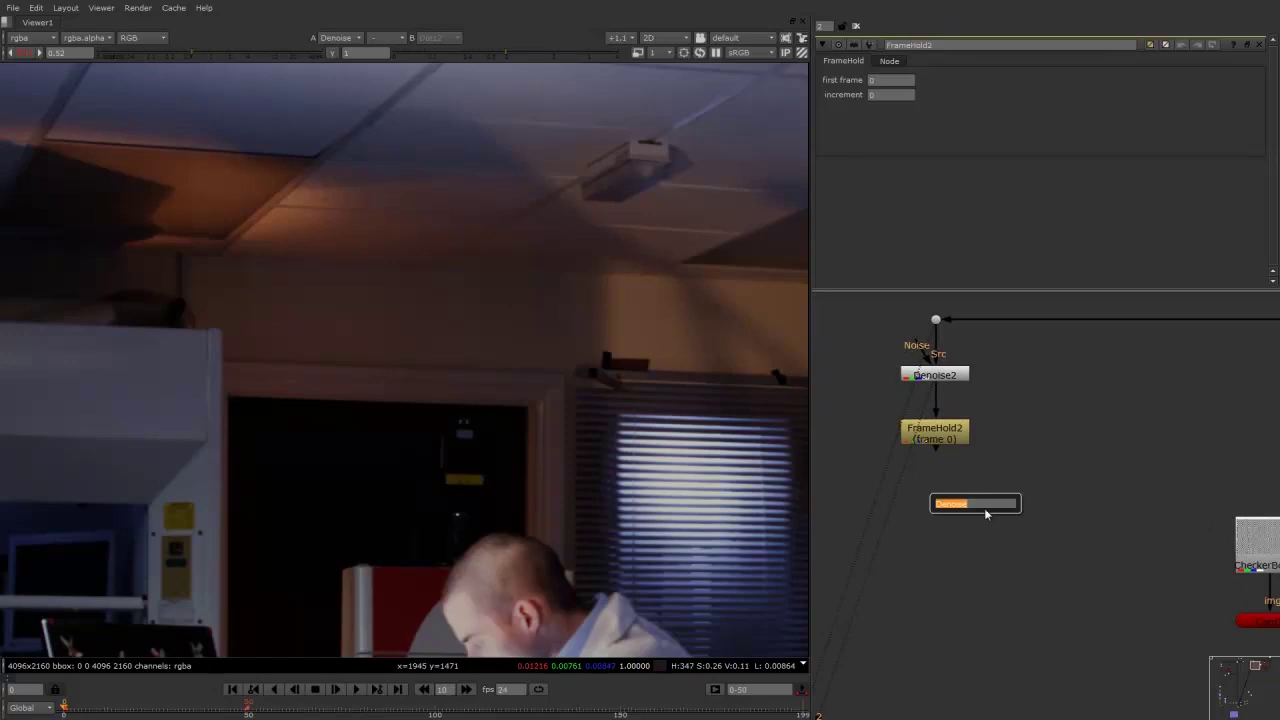
left_click(947, 531)
key("p")
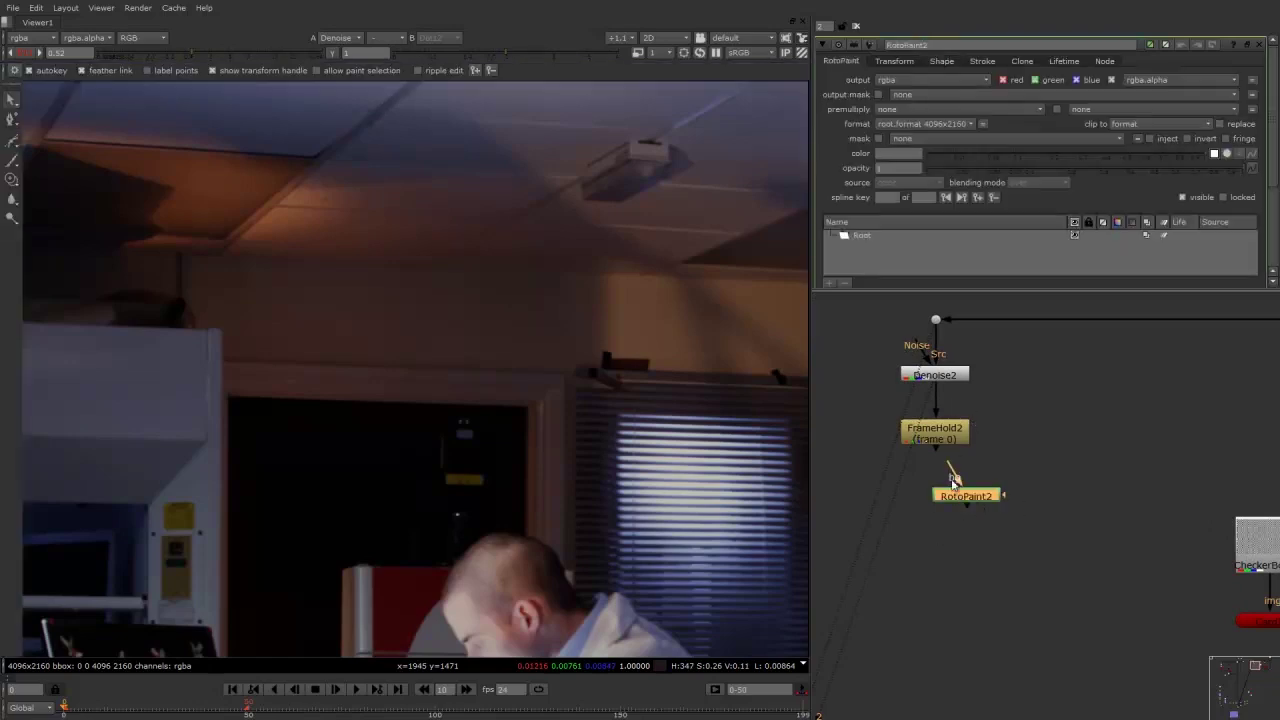
left_click_drag(967, 494, 941, 513)
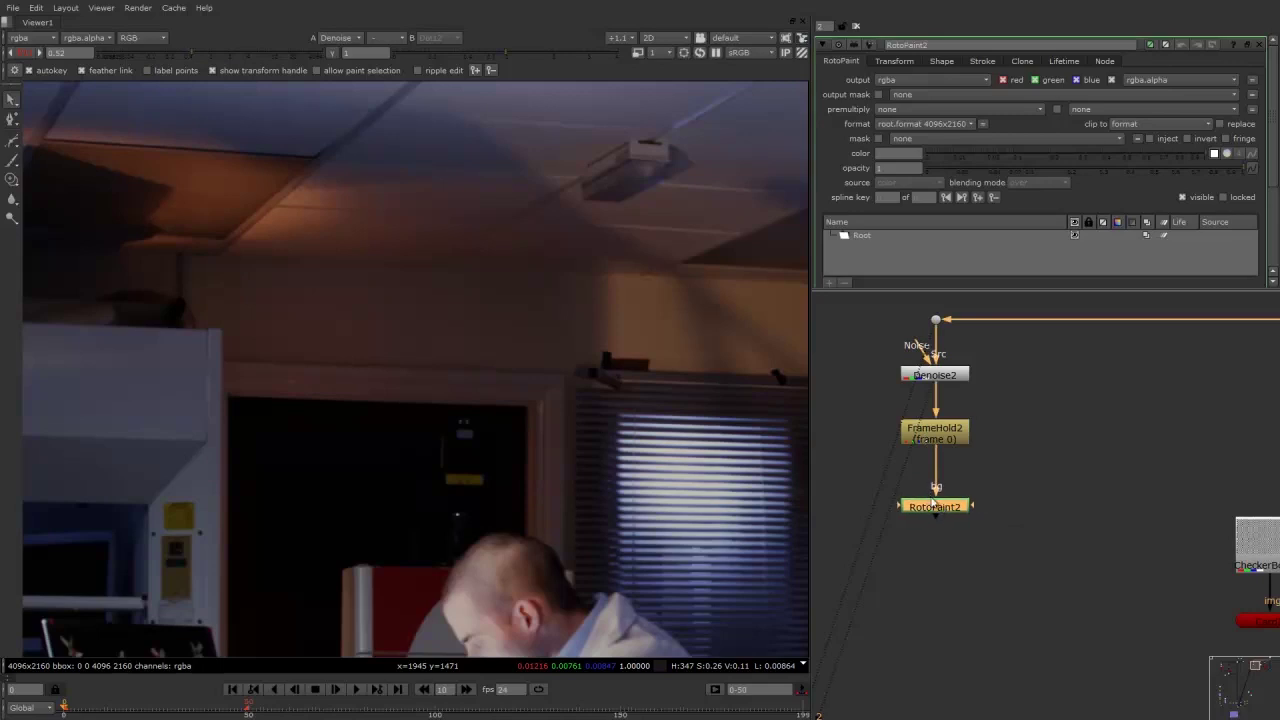
key("1")
Choose the Clone brush and set its filter to Impulse, enable round, and set the stroke lifetime to all frames
middle_click_drag(703, 378, 436, 313)
scroll(499, 333, "up", 3)
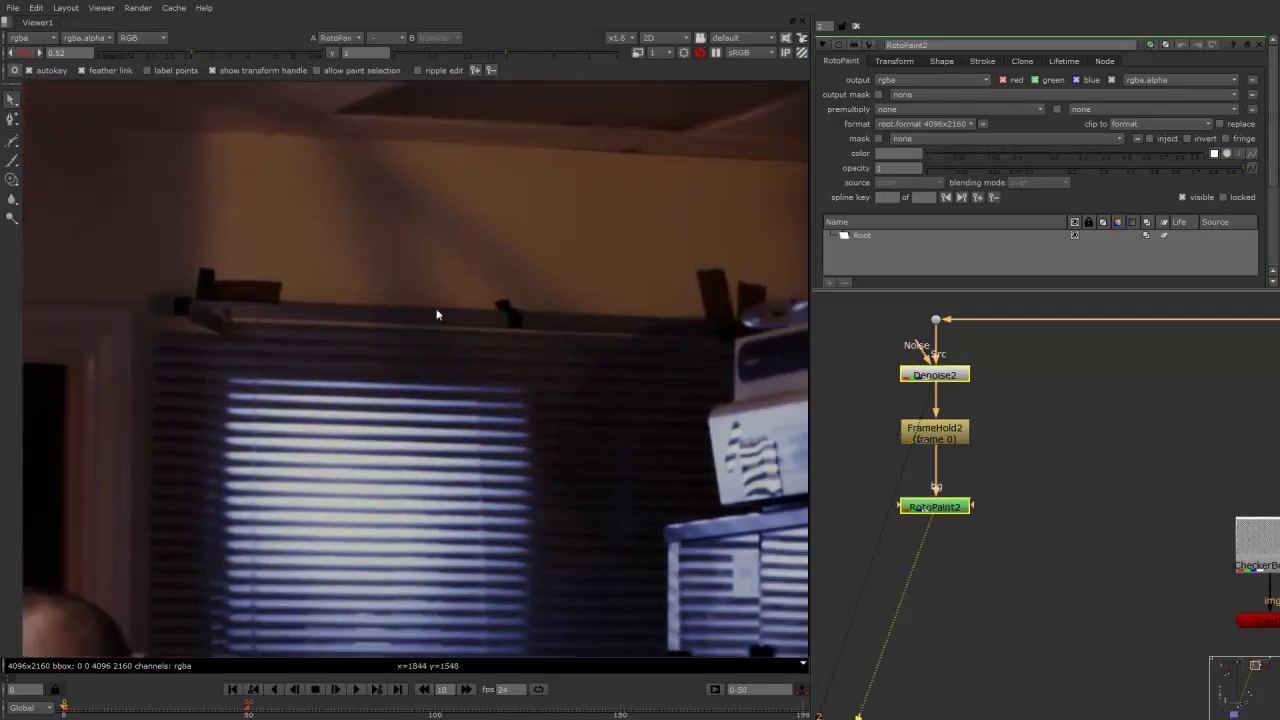
left_click(12, 181)
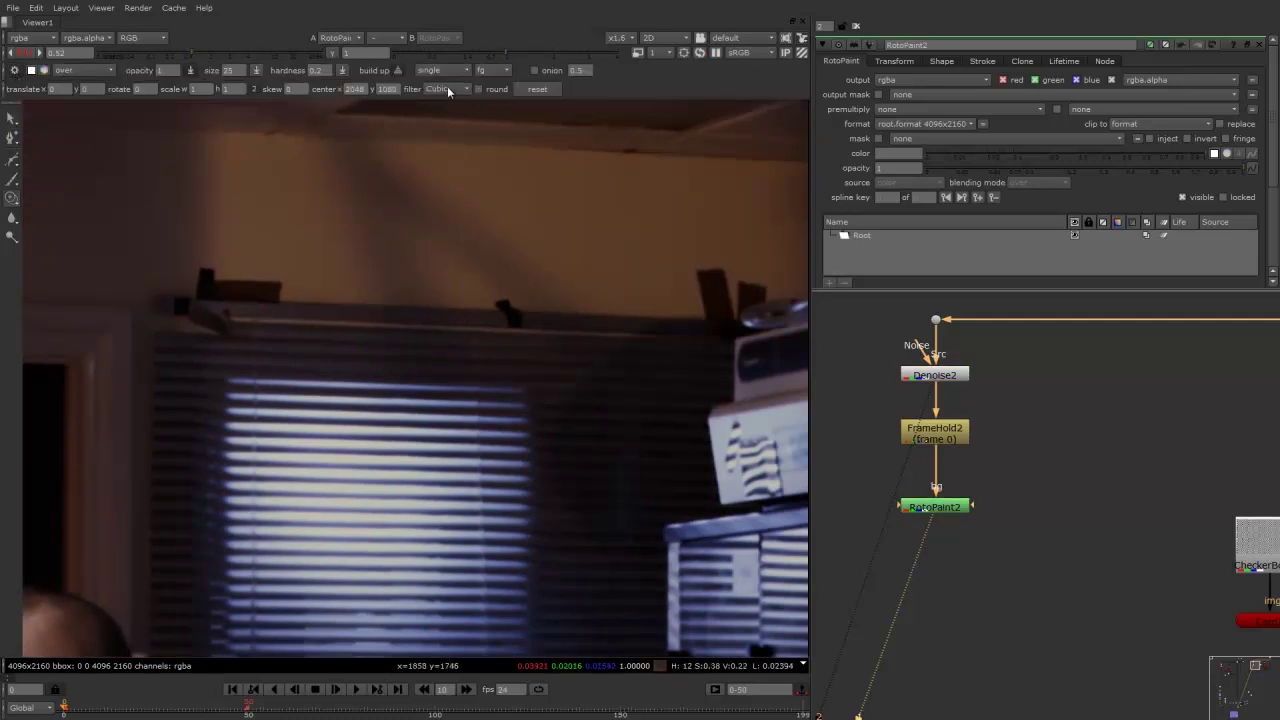
left_click(447, 88)
left_click(444, 77)
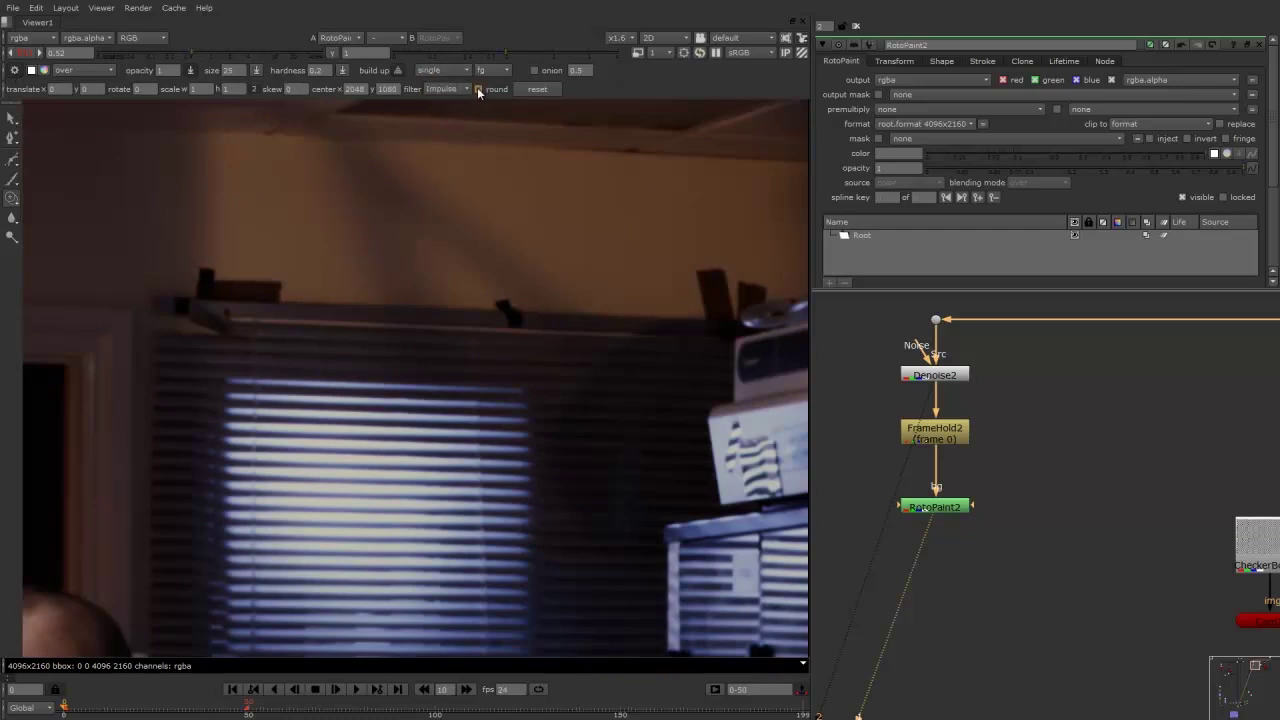
left_click(478, 89)
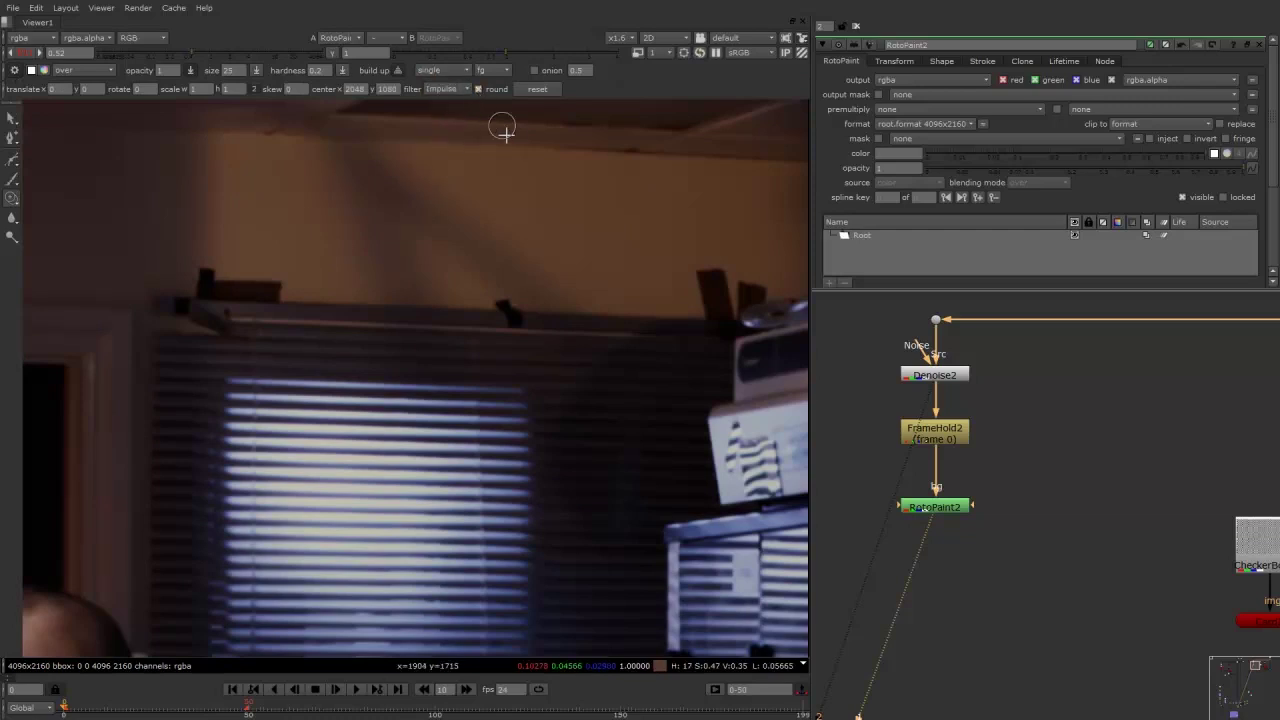
left_click(455, 72)
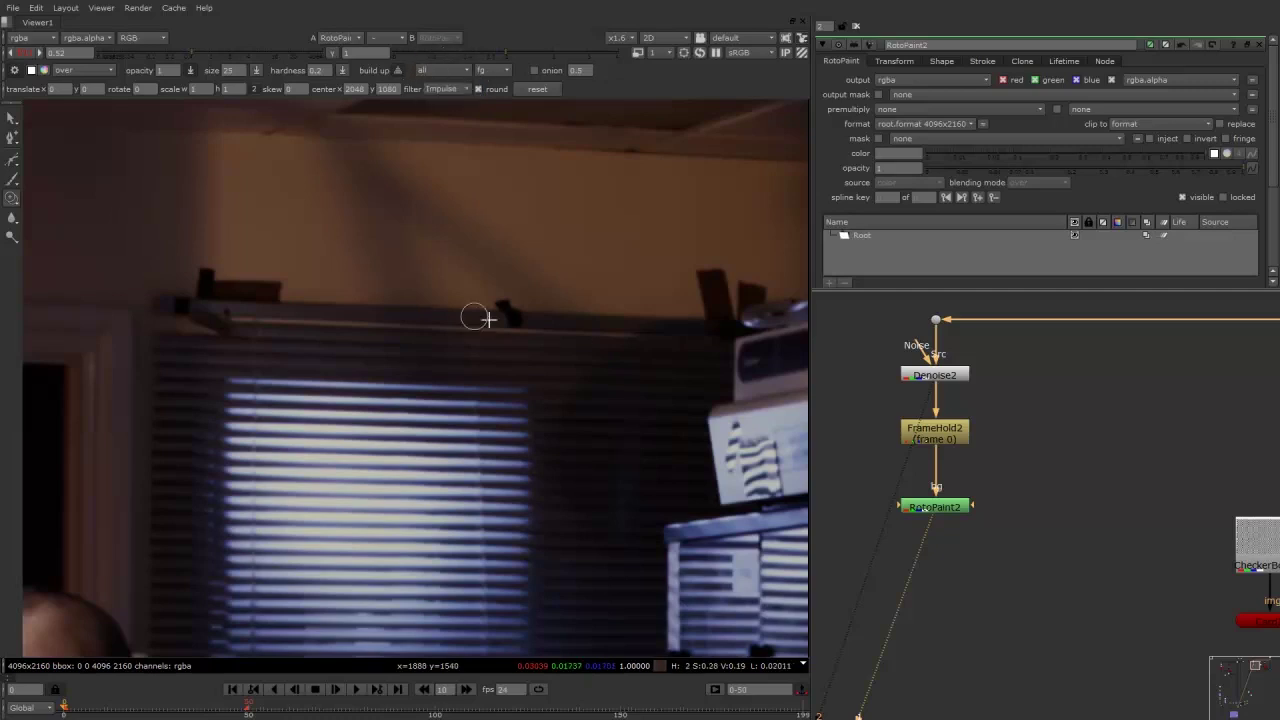
middle_click_drag(288, 300, 406, 294)
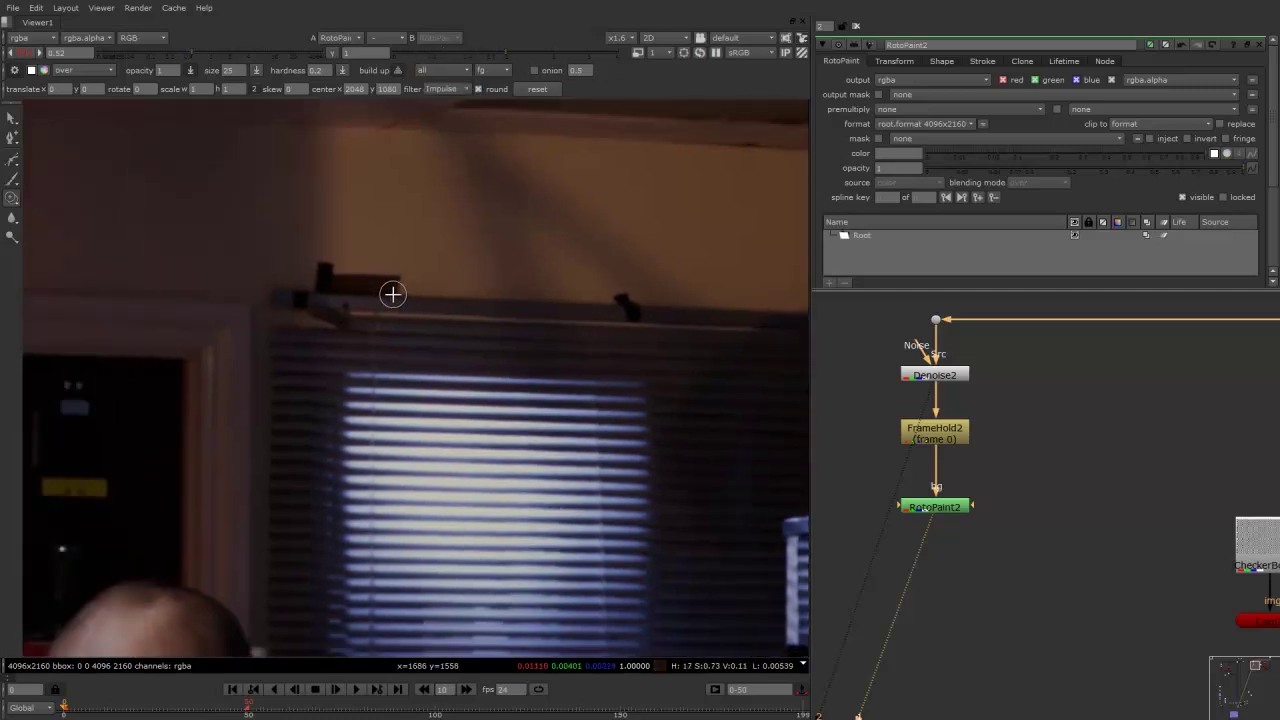
scroll(355, 278, "up", 3)
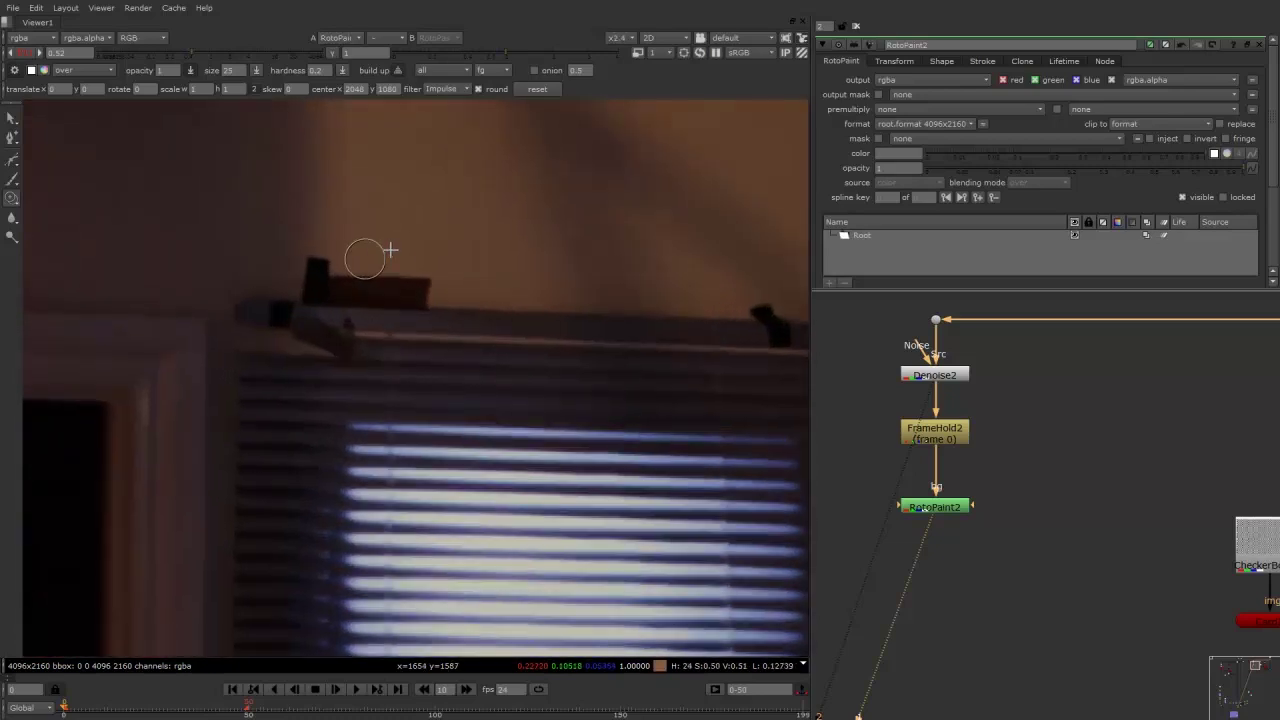
middle_click_drag(388, 265, 470, 246)
scroll(443, 234, "up", 2)
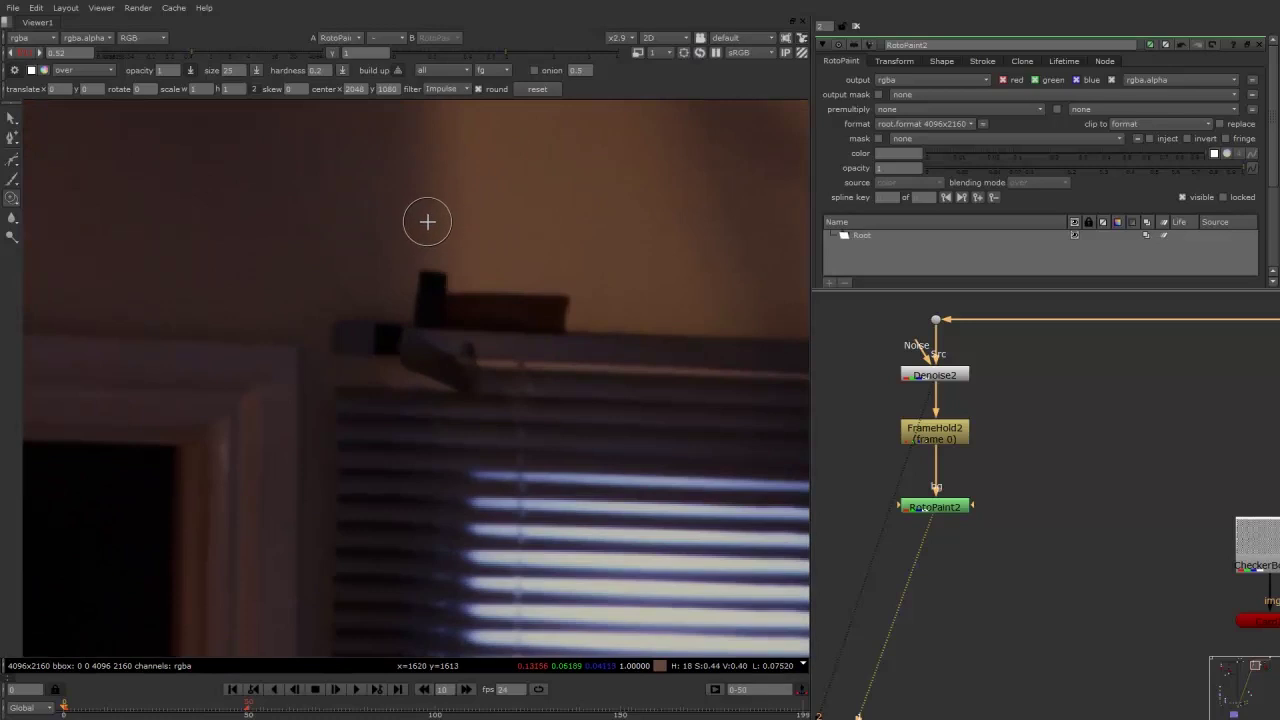
Sample the wall just above and clone it over the dark object sitting on the left end of the window blind, redoing the overpainted stroke
left_click_drag(427, 221, 427, 234, "ctrl")
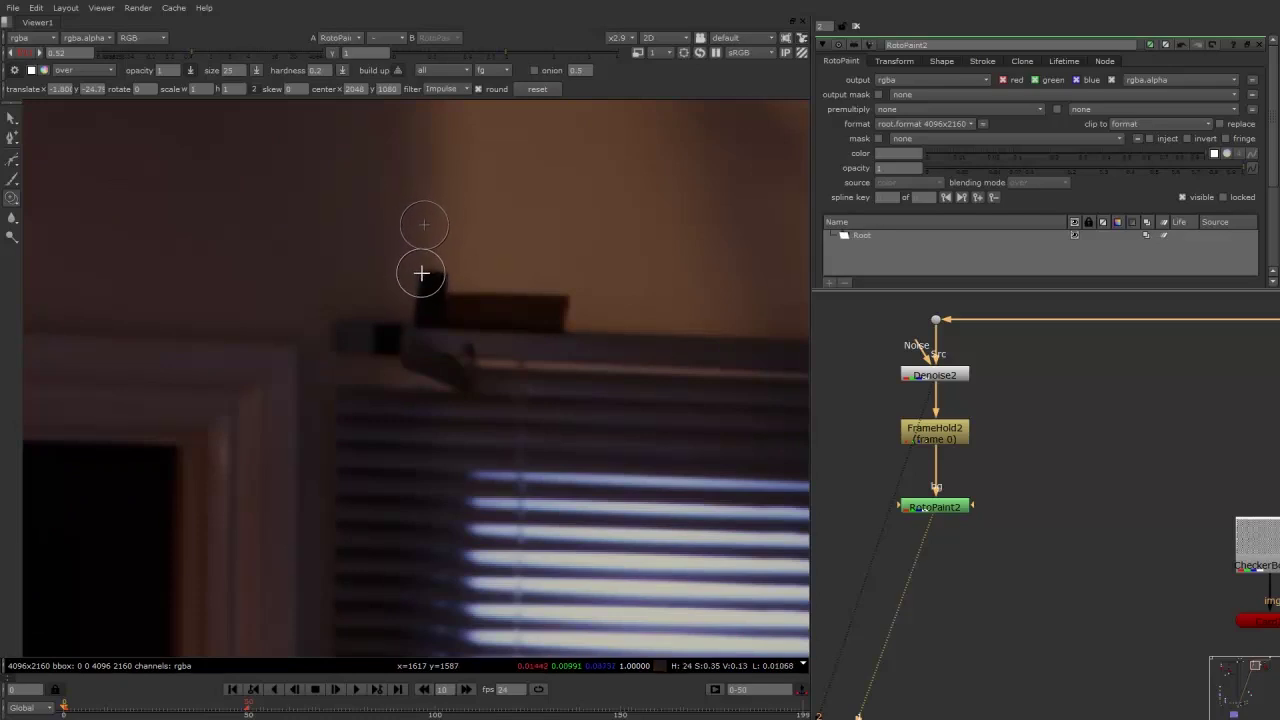
left_click_drag(421, 276, 423, 272)
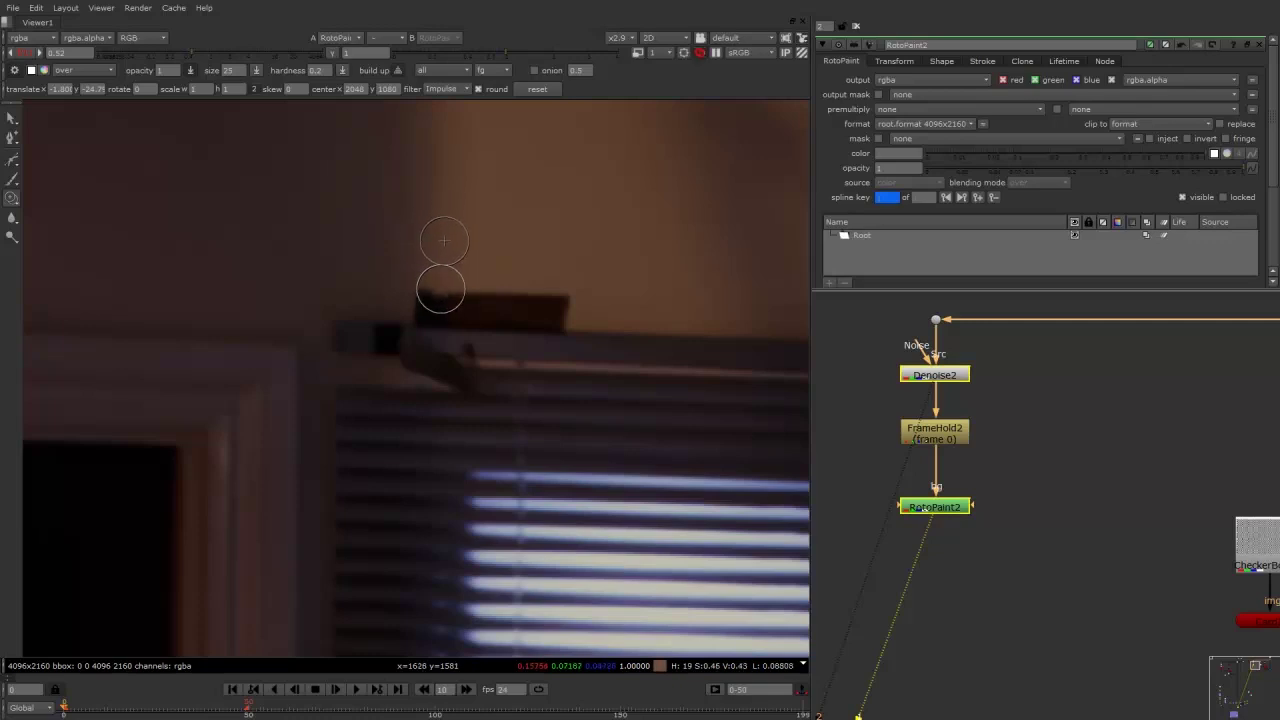
mouse_move(420, 293)
left_mouse_down()
mouse_move(563, 295)
mouse_move(554, 313)
left_mouse_up()
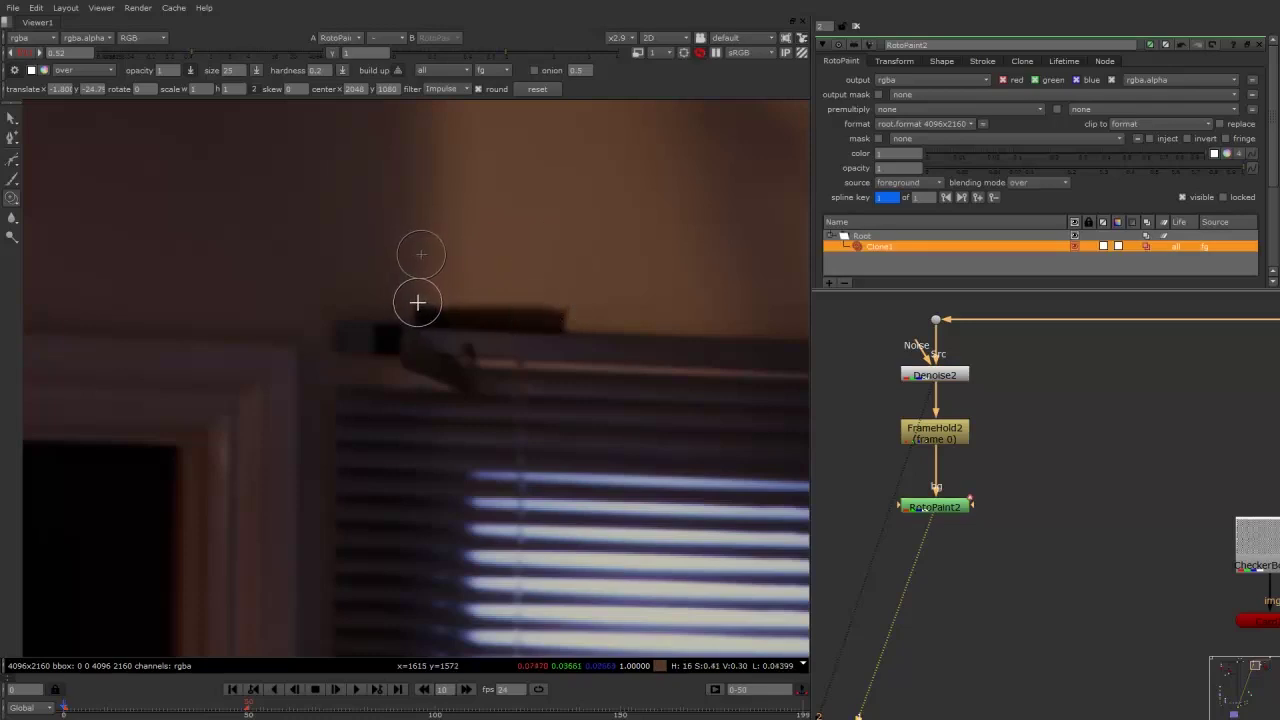
left_click_drag(418, 303, 573, 314)
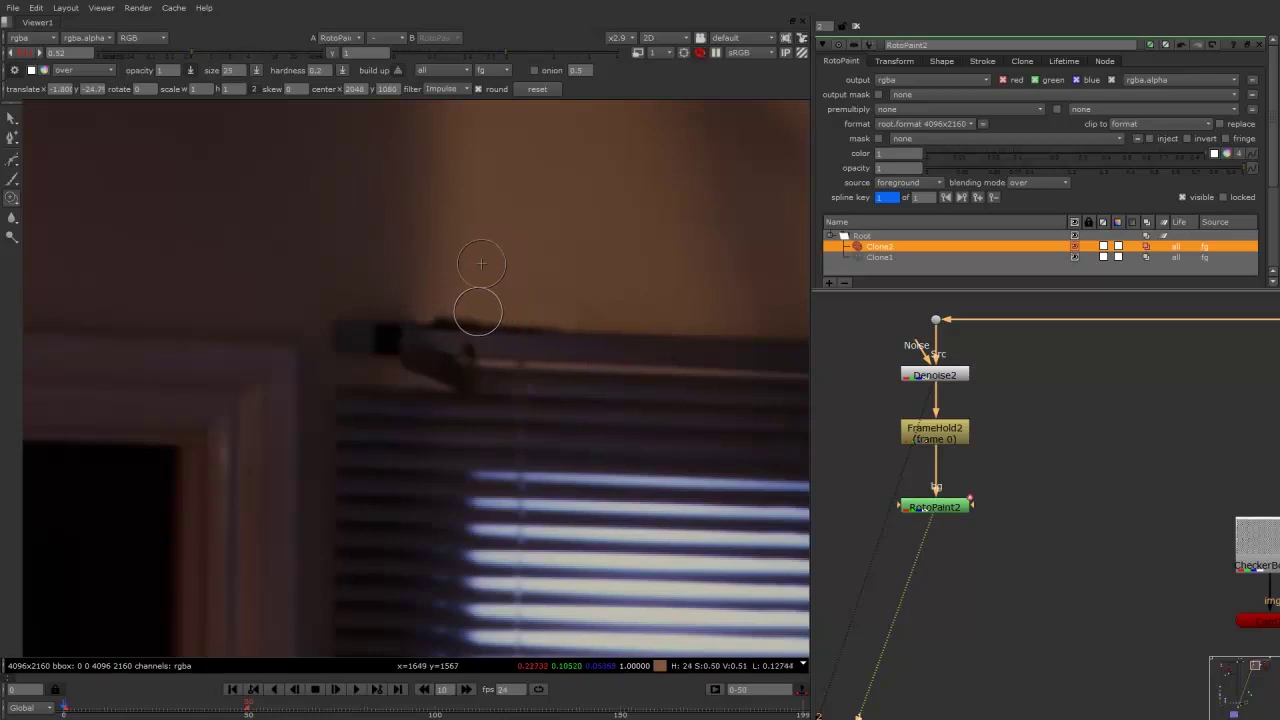
mouse_move(434, 311)
left_mouse_down()
mouse_move(423, 317)
mouse_move(590, 322)
left_mouse_up()
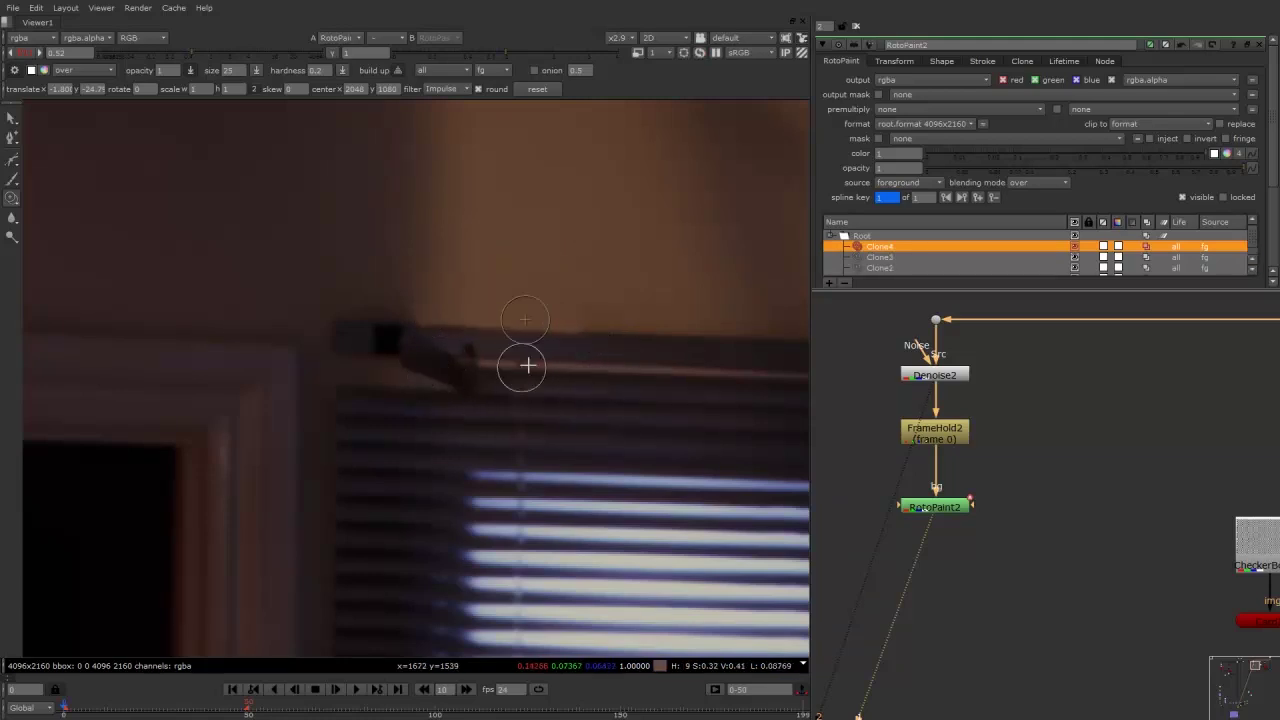
key("ctrl+z")
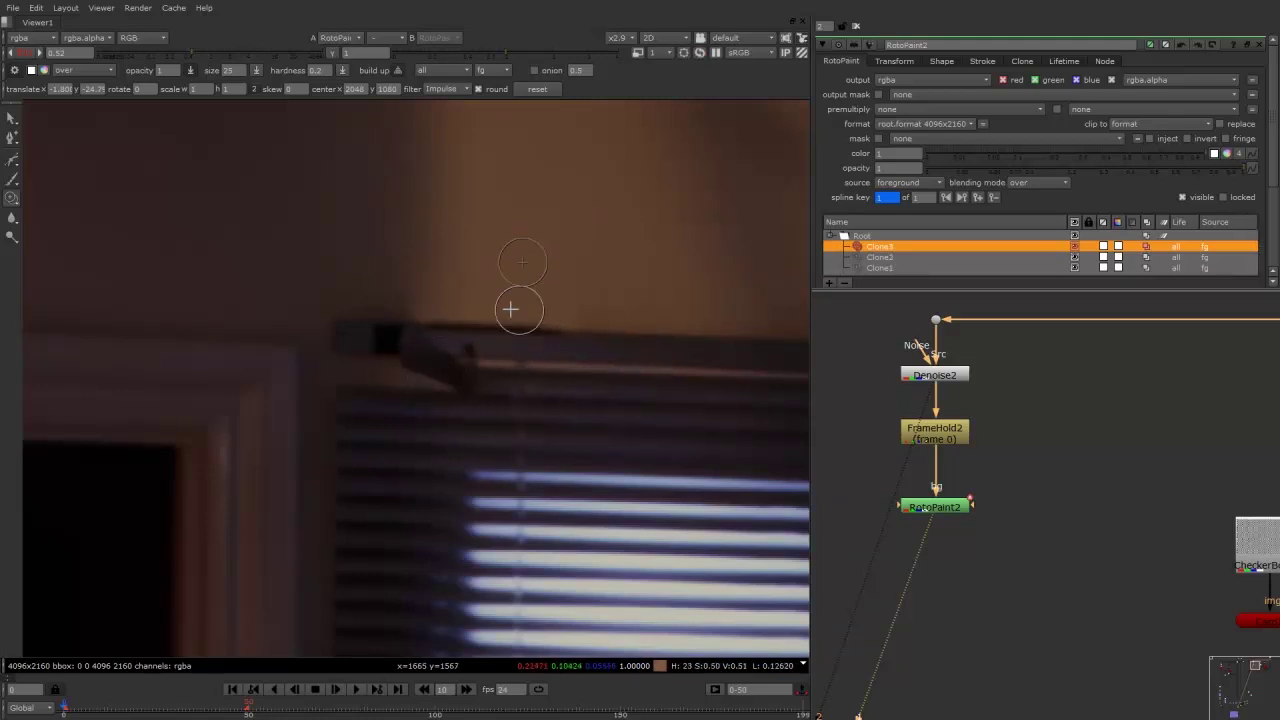
left_click_drag(463, 312, 575, 319)
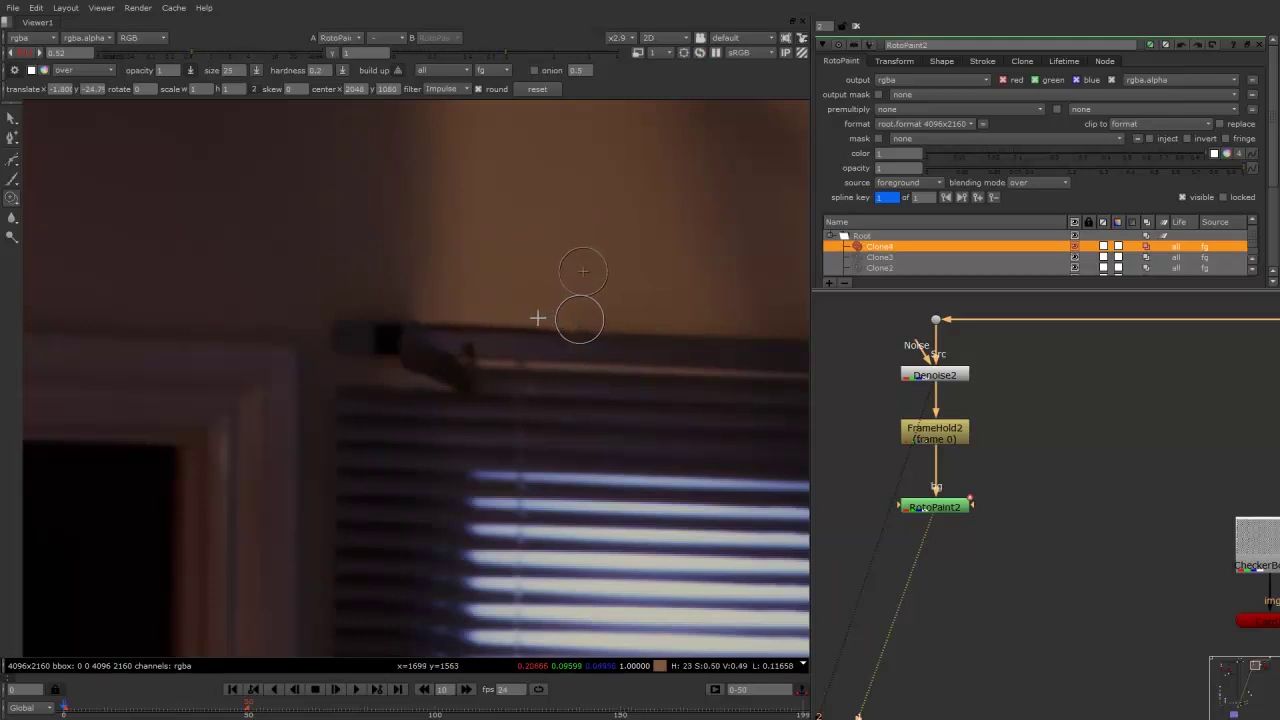
mouse_move(406, 317)
left_mouse_down()
mouse_move(486, 291)
mouse_move(588, 338)
left_mouse_up()
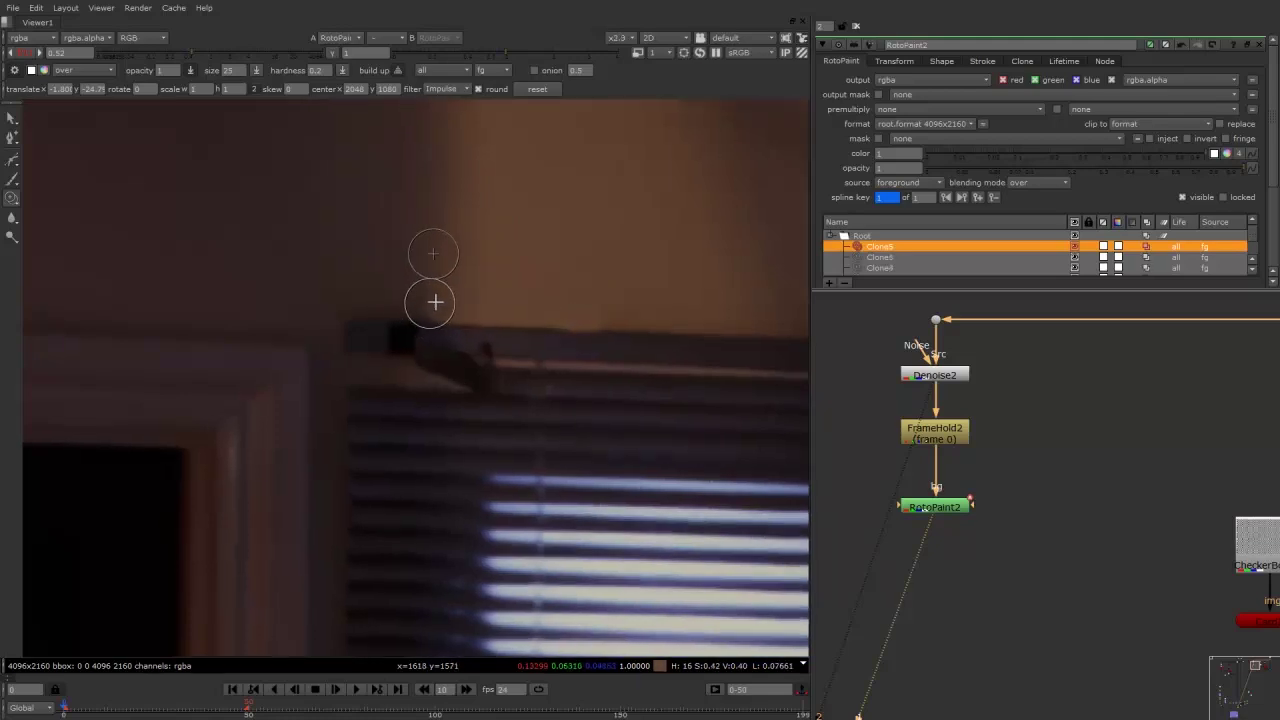
Clone the wall down to the rail beside the blind's left bracket, undoing and repainting the first touch-up stroke
scroll(489, 314, "up", 2)
middle_click_drag(489, 314, 552, 305)
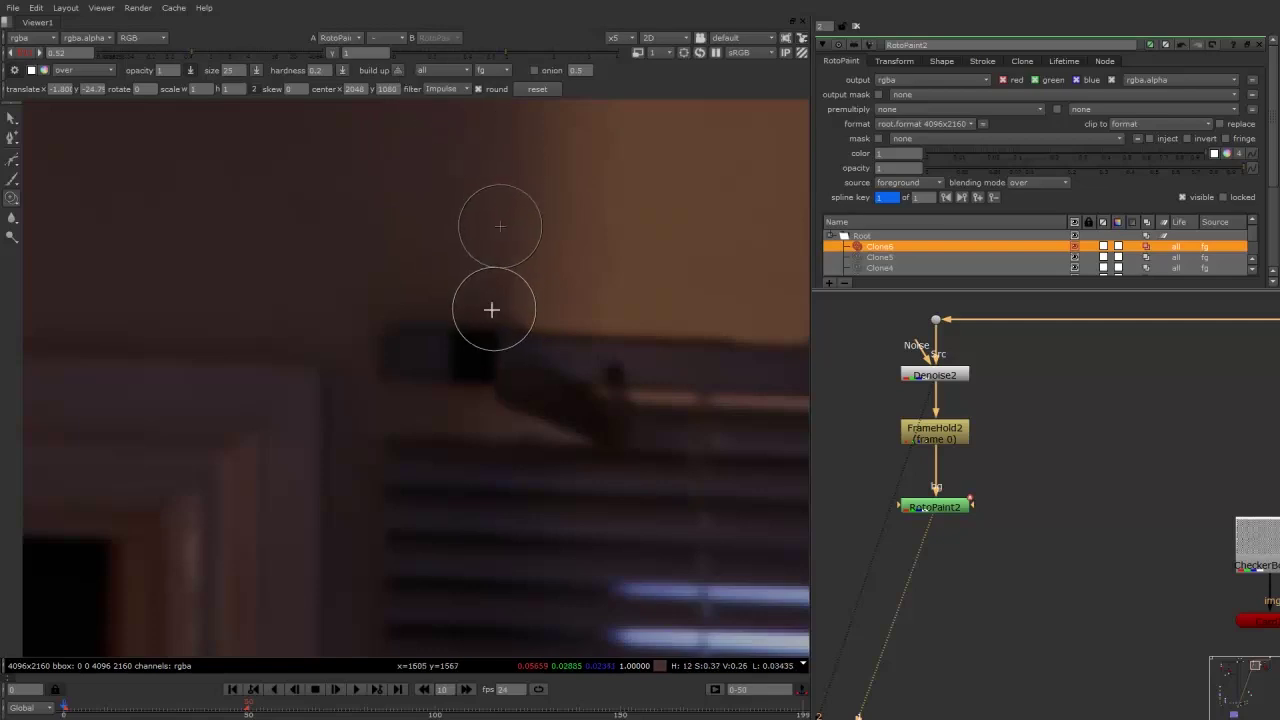
left_click_drag(491, 309, 530, 311)
key("ctrl+z")
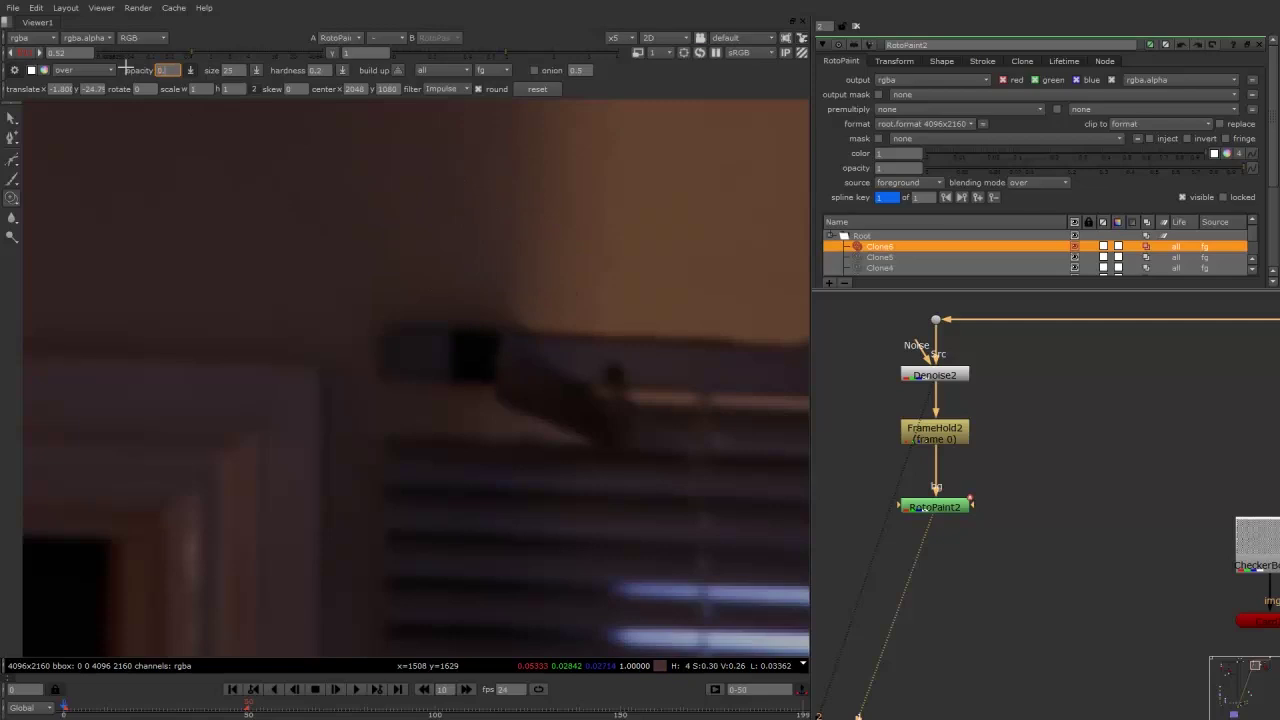
left_click_drag(505, 309, 528, 315)
Set the Clone brush opacity to 0.2 and softly blend the painted wall above the blind's left bracket
left_click_drag(172, 71, 134, 77)
type("0.2")
left_click_drag(562, 303, 580, 305)
left_click_drag(494, 309, 506, 280)
middle_click_drag(646, 314, 372, 332)
scroll(372, 332, "down", 4)
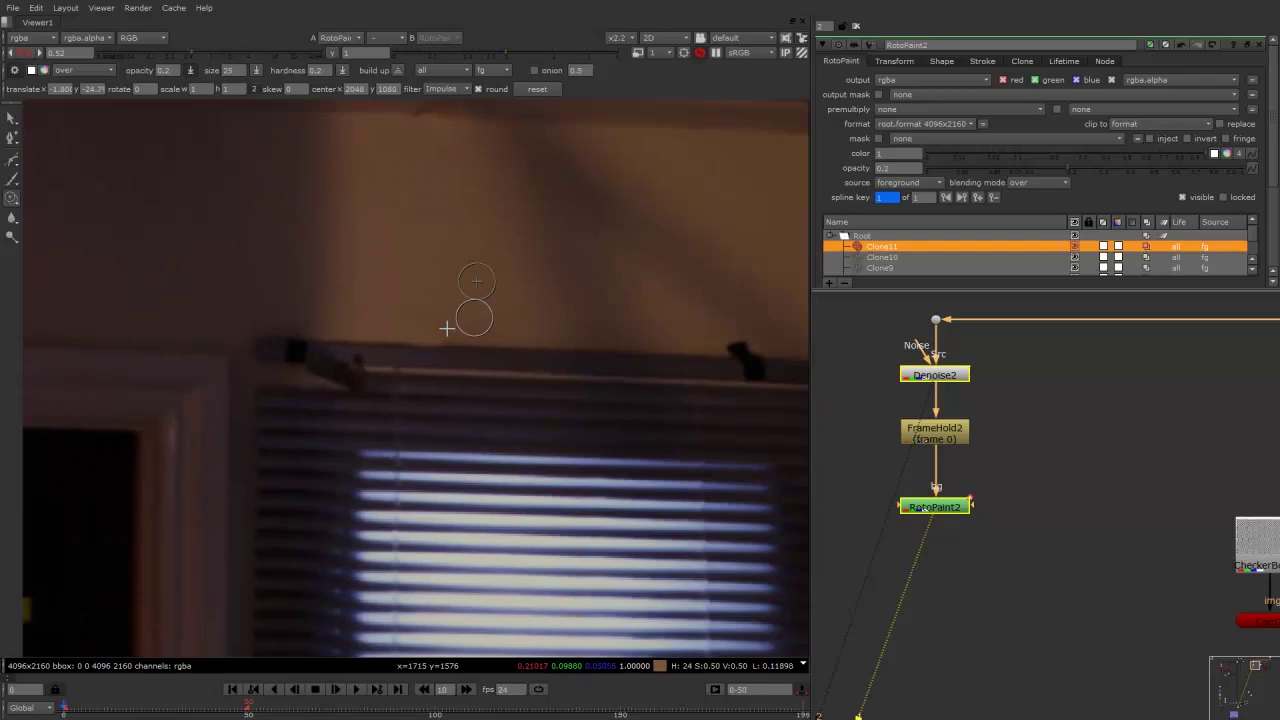
Reduce the Clone brush size to 11.80 and smooth the blind's upper edge with horizontally offset samples, using low and then full opacity
scroll(450, 327, "up", 3)
left_click_drag(446, 348, 361, 352)
left_click_drag(490, 428, 408, 366, "ctrl")
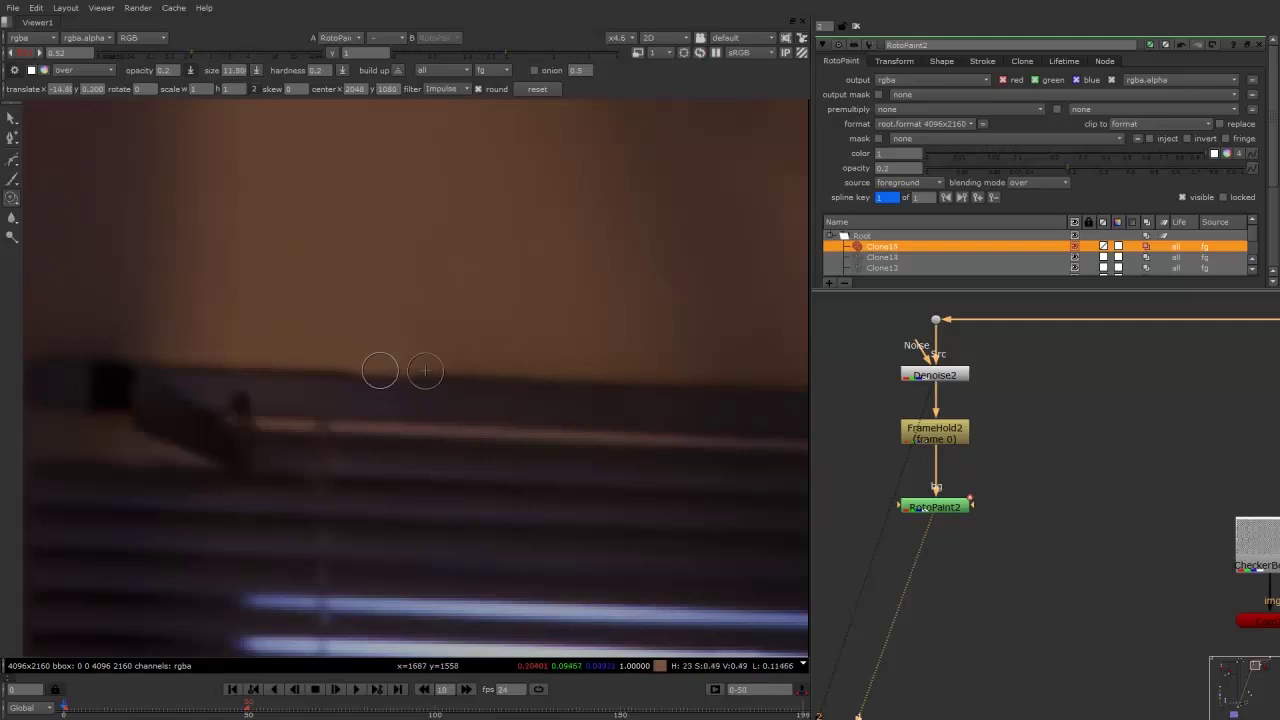
left_click_drag(412, 371, 450, 375)
scroll(445, 349, "down", 3)
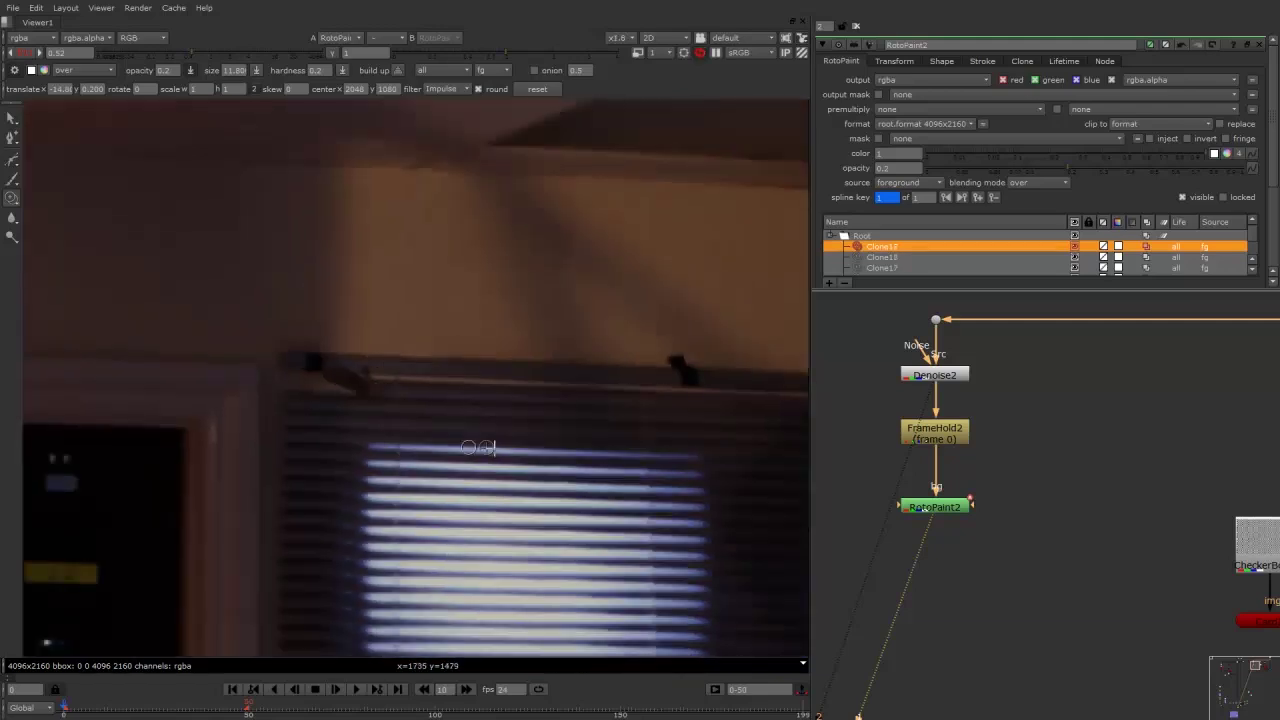
scroll(434, 323, "up", 4)
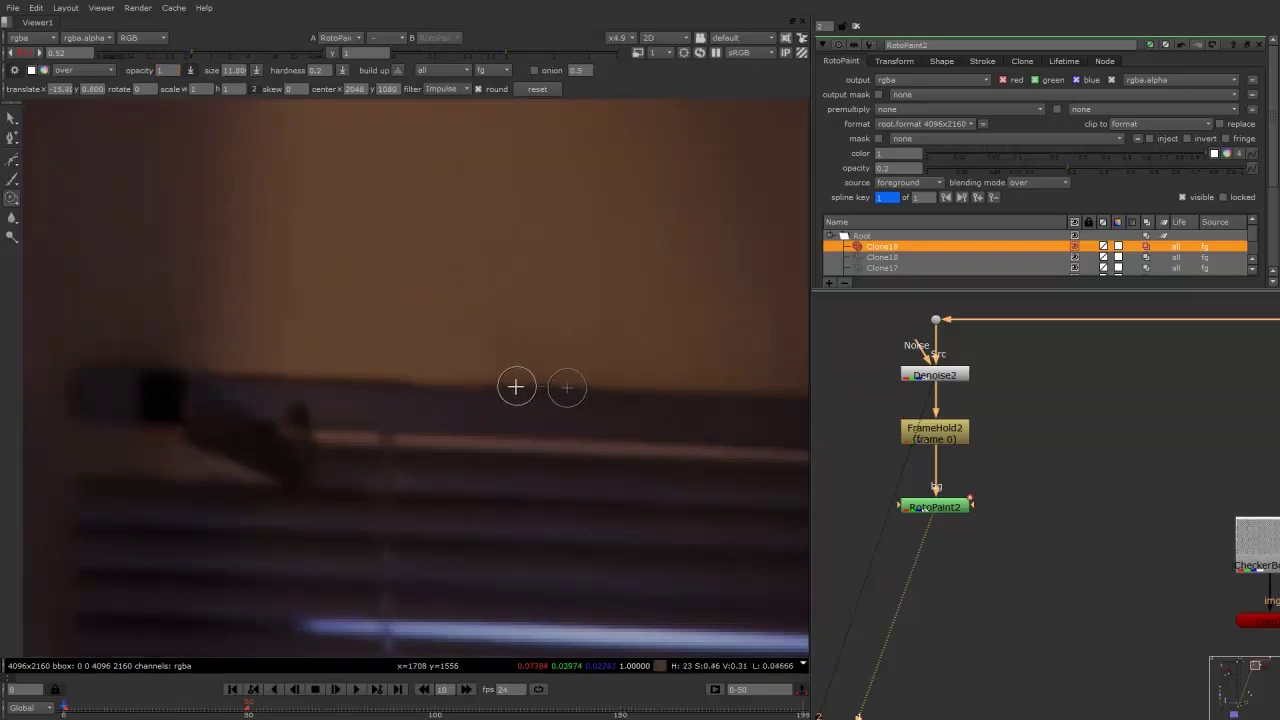
mouse_move(425, 381)
left_mouse_down()
mouse_move(489, 387)
mouse_move(425, 381)
left_mouse_up()
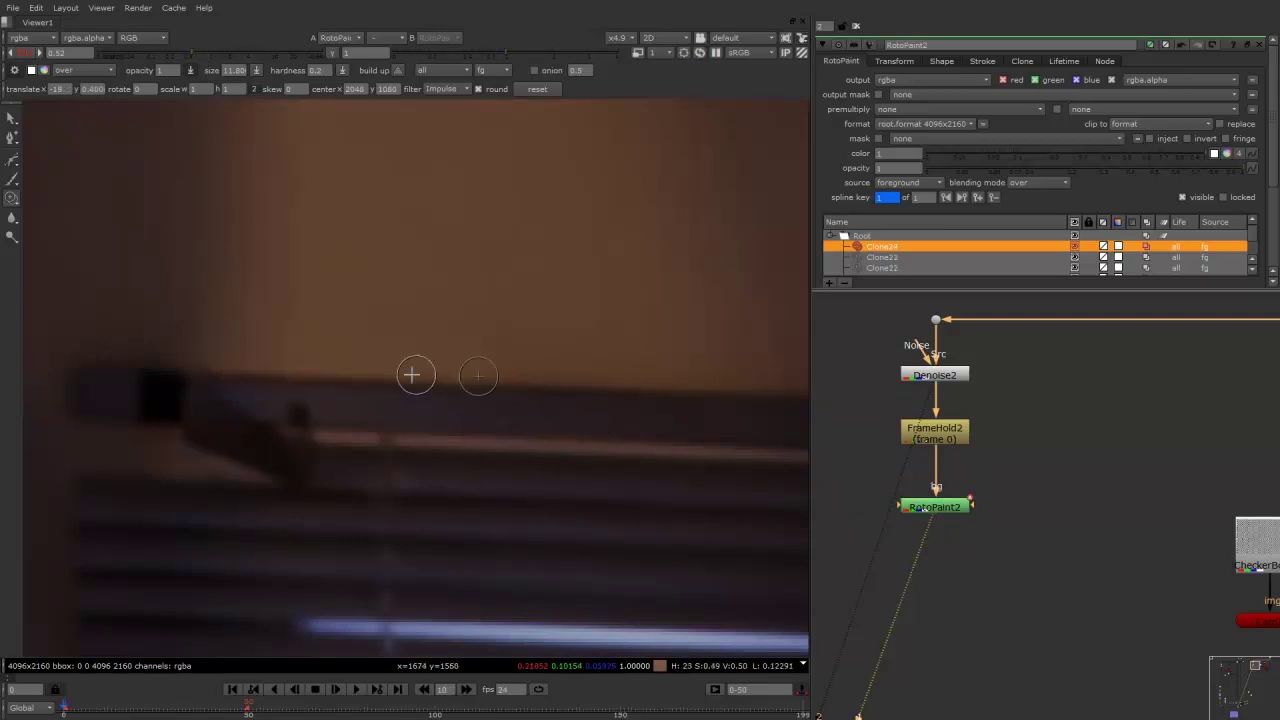
Resample the rail edge from the left, undo the full-opacity dab, and repaint the blind's upper edge at 0.5 opacity
left_click_drag(297, 377, 370, 390, "ctrl")
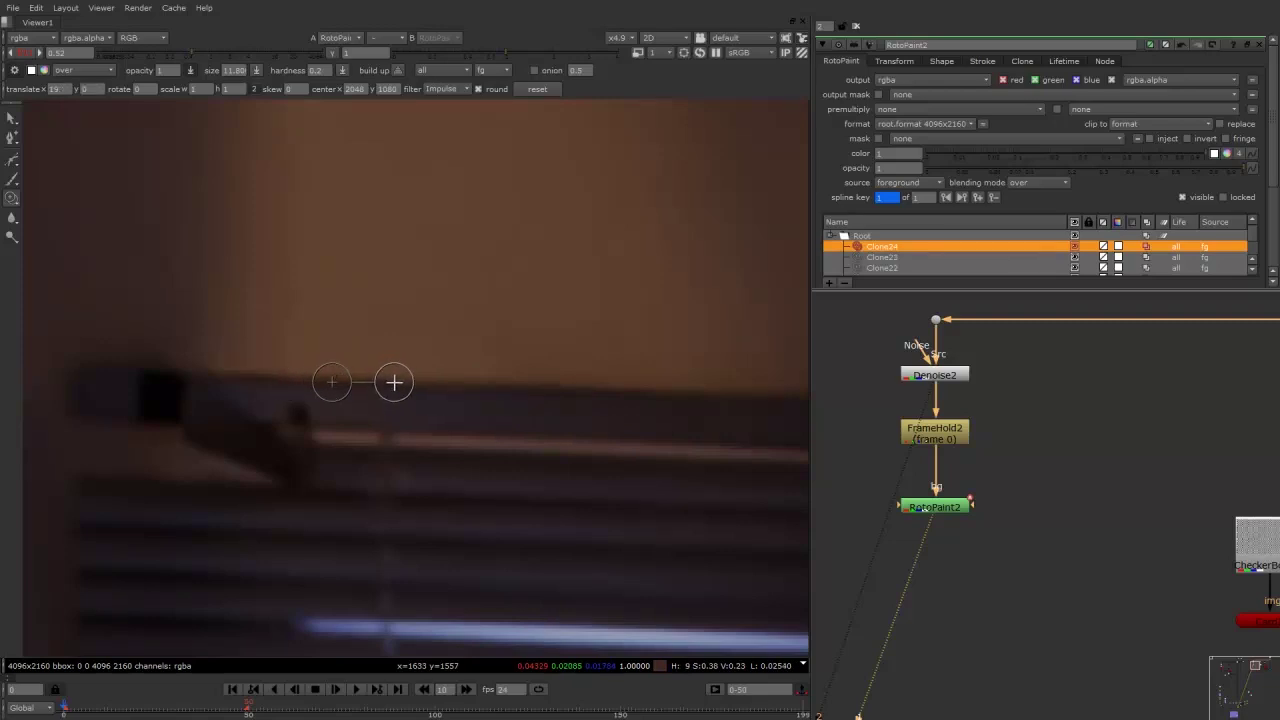
left_click(395, 383)
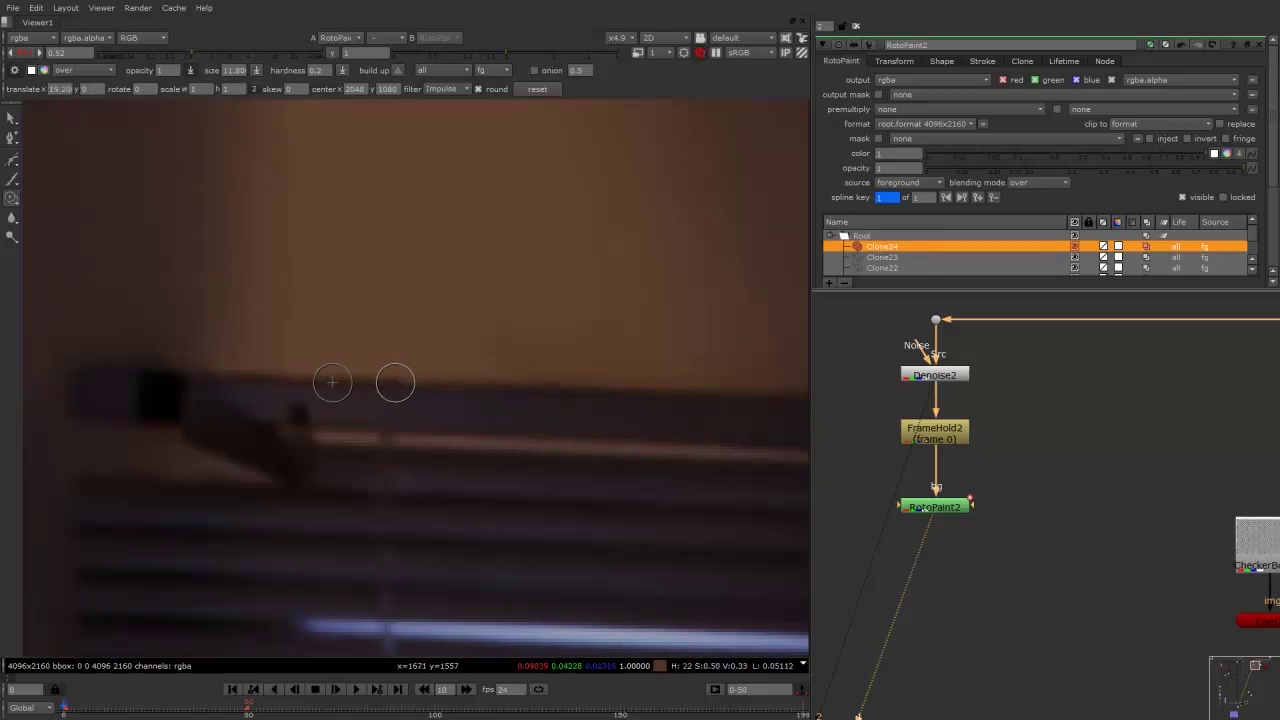
key("ctrl+z")
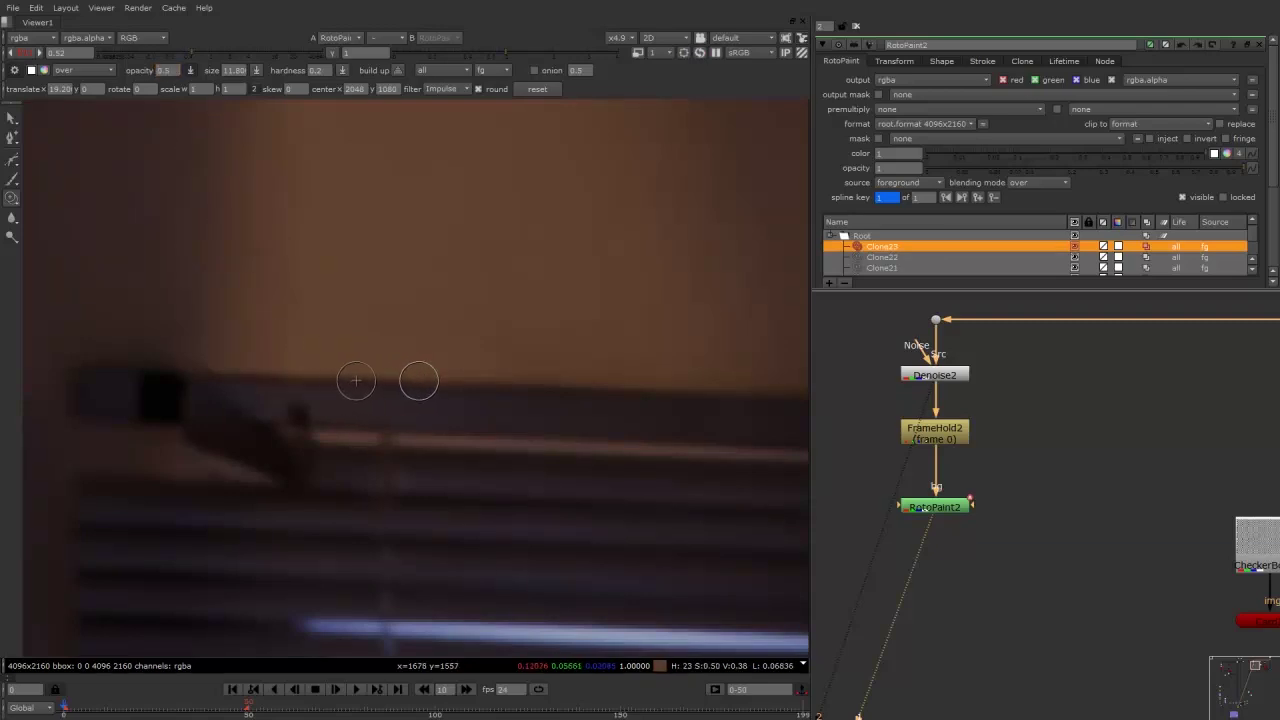
left_click(453, 380)
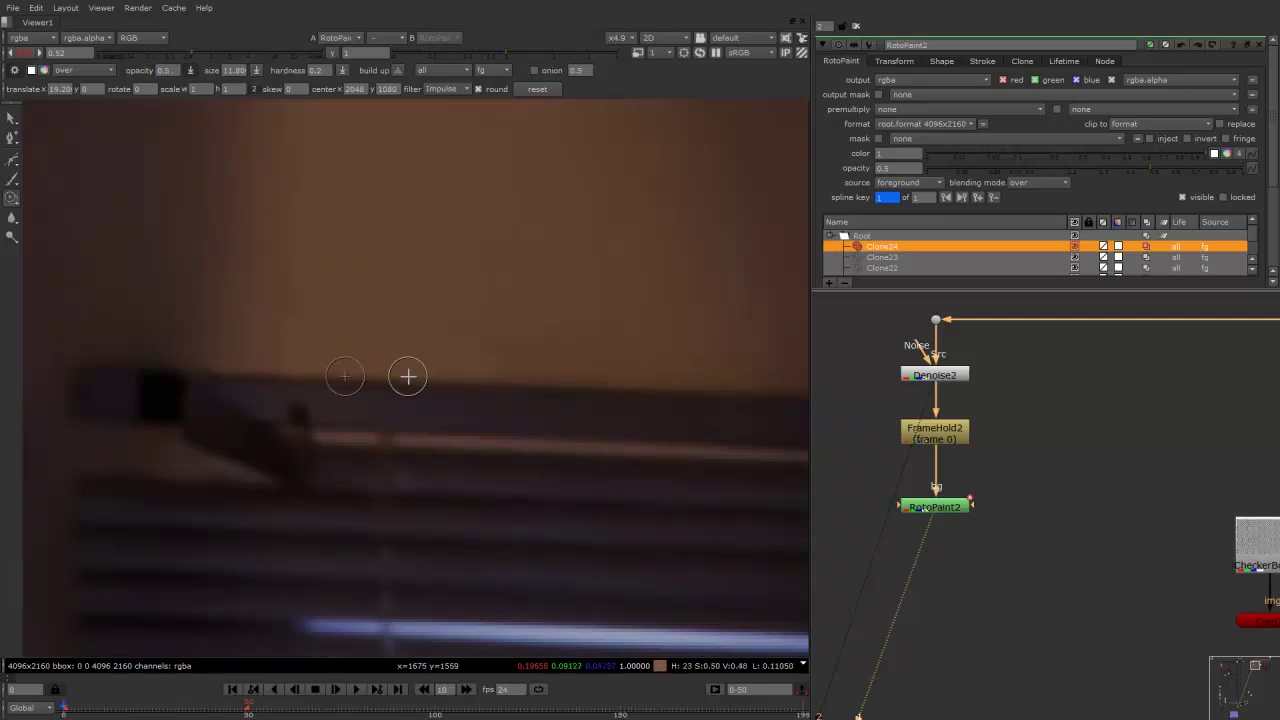
left_click_drag(412, 380, 443, 383)
Clone the blind's rail over the lower part of the dark clip near its right end, sampling from both sides of the clip
middle_click_drag(437, 354, 323, 391, "alt")
mouse_move(494, 350)
middle_mouse_down()
mouse_move(363, 363)
mouse_move(386, 358)
middle_mouse_up()
middle_click_drag(538, 353, 575, 340, "alt")
scroll(474, 331, "up", 6)
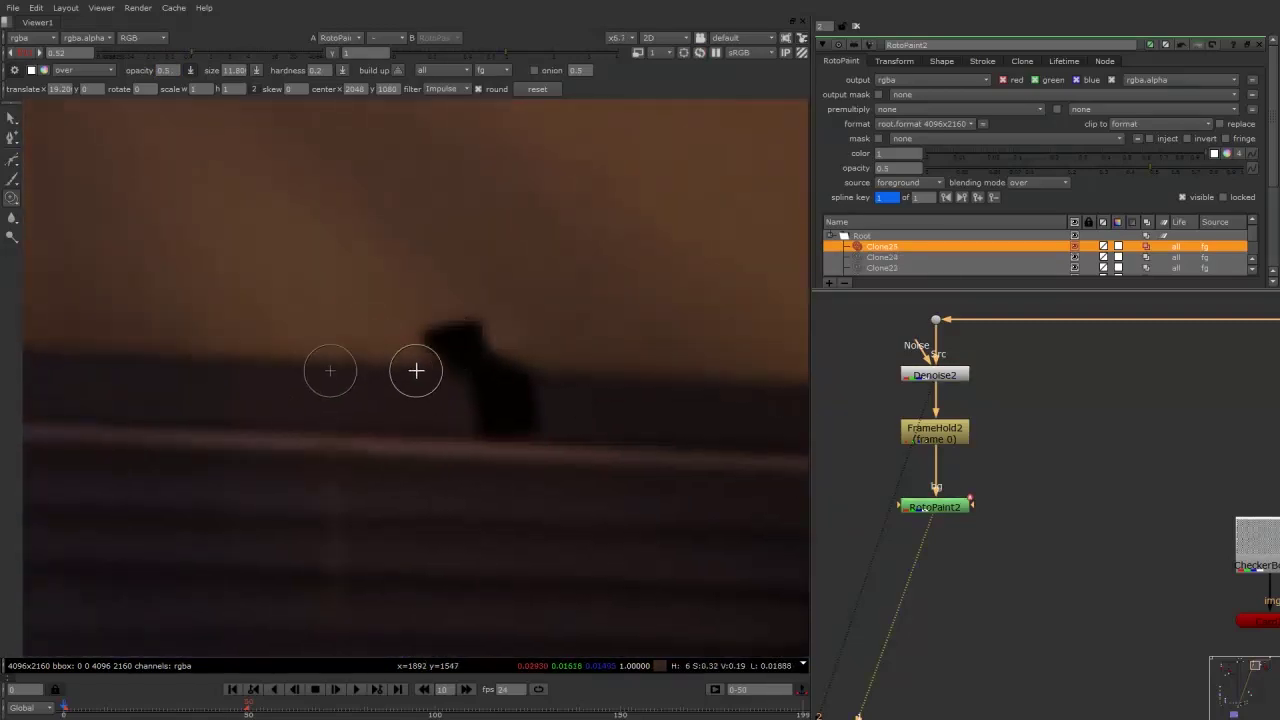
left_click_drag(424, 367, 411, 368, "ctrl")
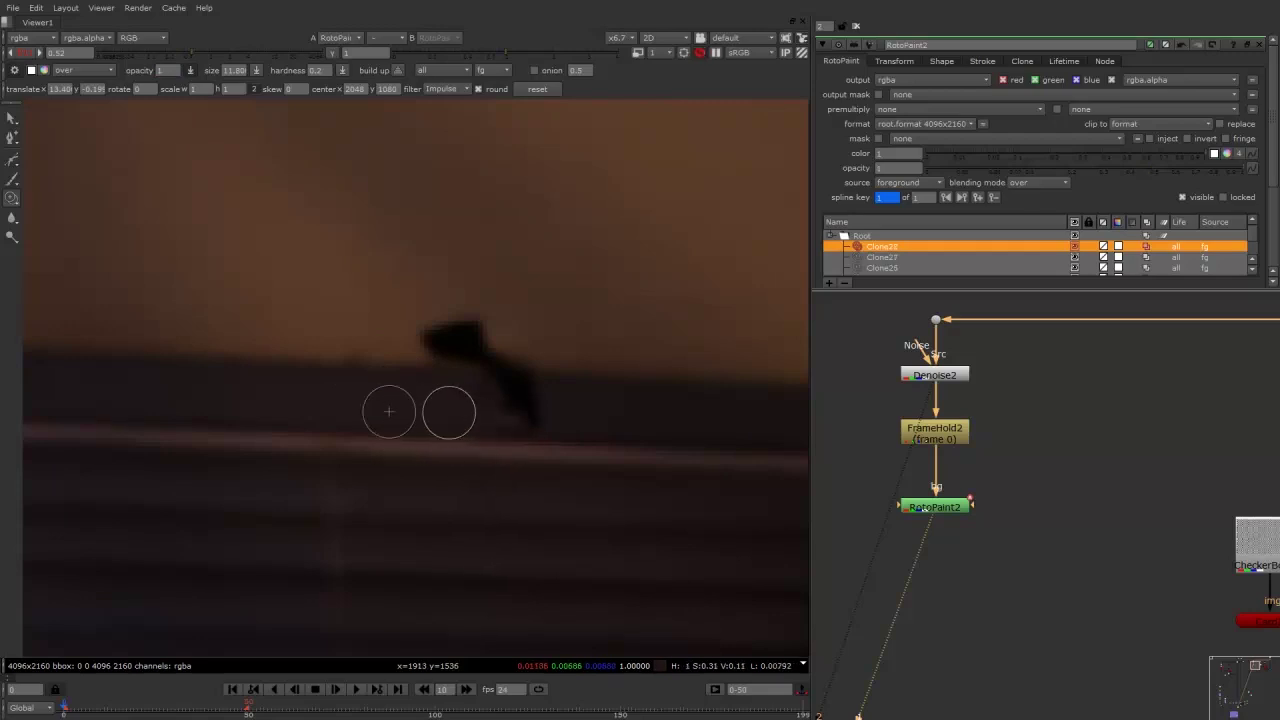
left_click_drag(583, 417, 531, 400, "ctrl")
mouse_move(611, 377)
left_mouse_down("ctrl")
mouse_move(557, 377)
mouse_move(533, 400)
left_mouse_up("ctrl")
left_click(530, 417)
left_click(538, 406)
left_click(507, 430)
left_click(531, 426)
left_click(531, 453)
left_click(541, 435)
Paint out the upper part of the dark clip with cloned rail and wall, using a brush size of 15.80 for the remainder
left_click(524, 374)
left_click(512, 362)
left_click(507, 341)
left_click(494, 326)
scroll(465, 250, "down", 3)
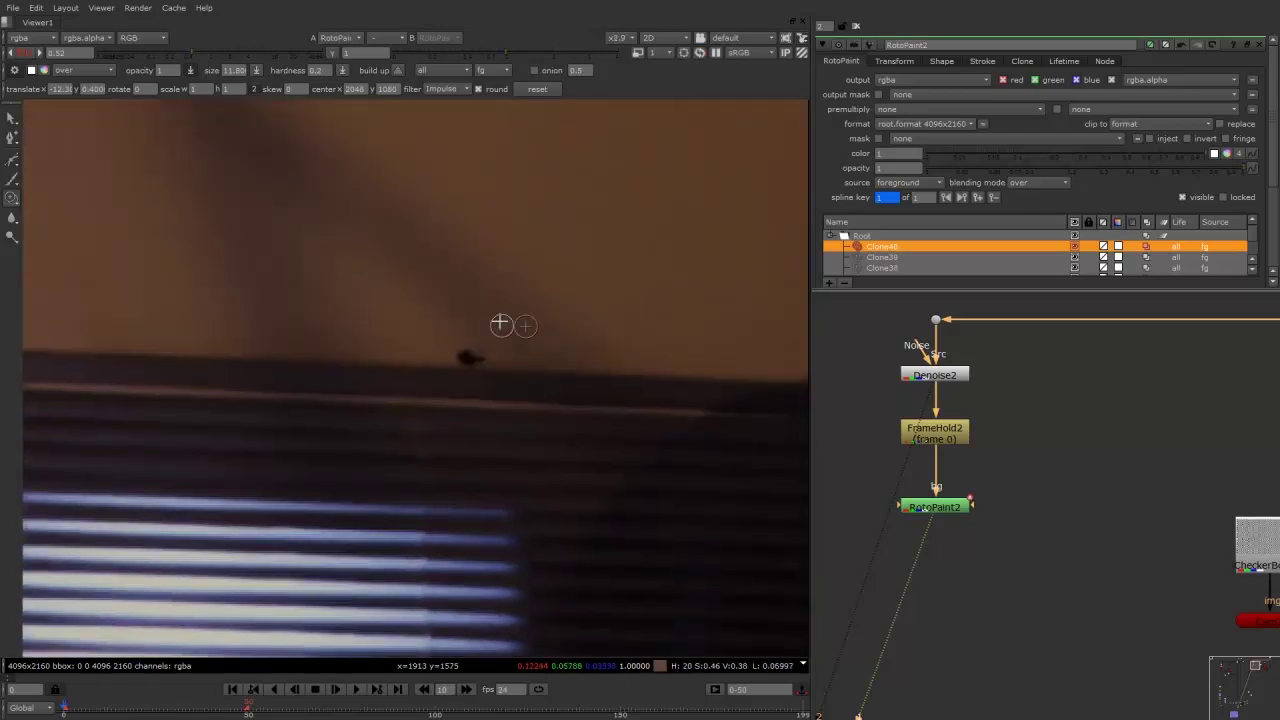
left_click_drag(458, 316, 476, 334, "ctrl")
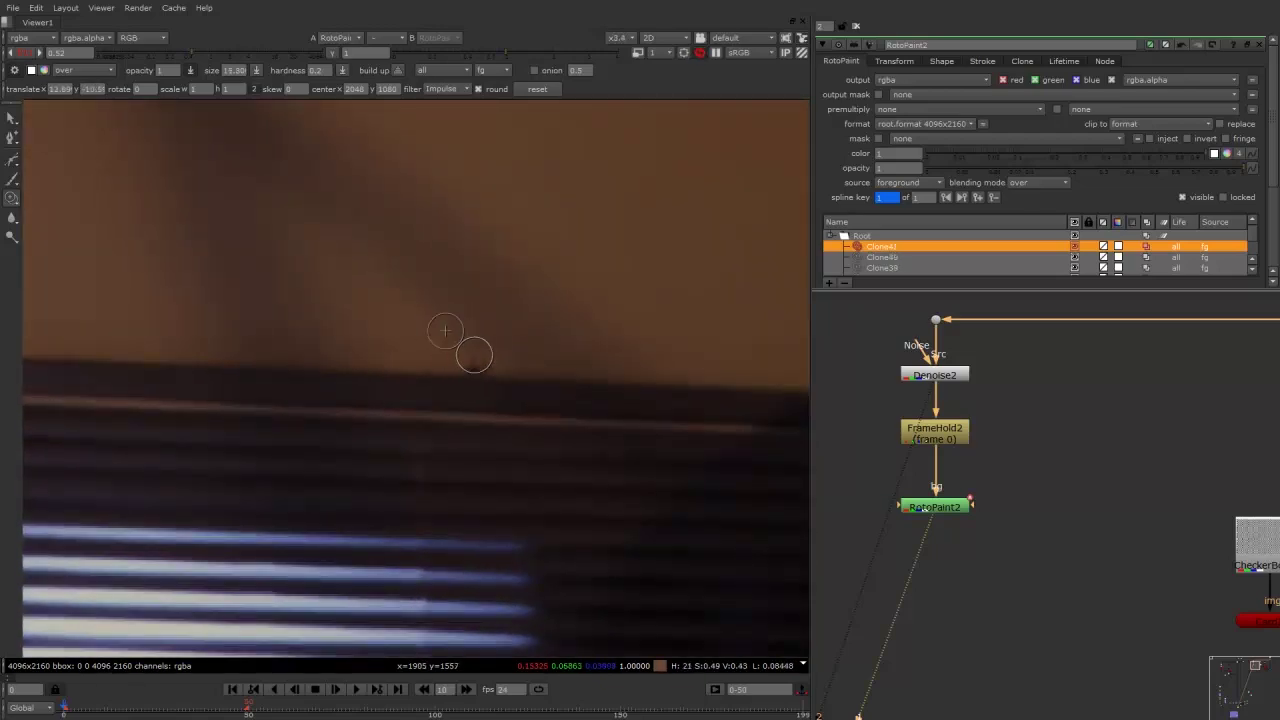
left_click(511, 368)
Clone along the rail edge and the shadowed wall where the clip stood to blend the patch
scroll(513, 372, "up", 2)
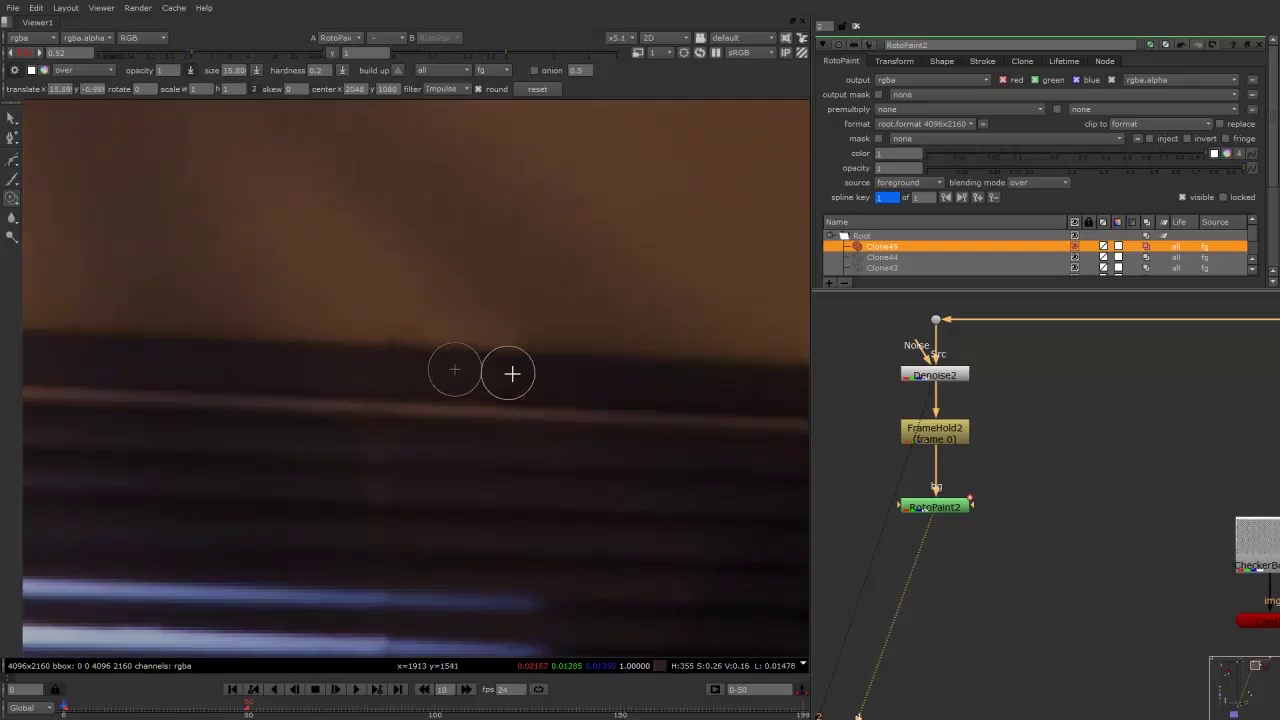
scroll(306, 368, "down", 5)
scroll(306, 368, "up", 4)
middle_click_drag(590, 352, 348, 357)
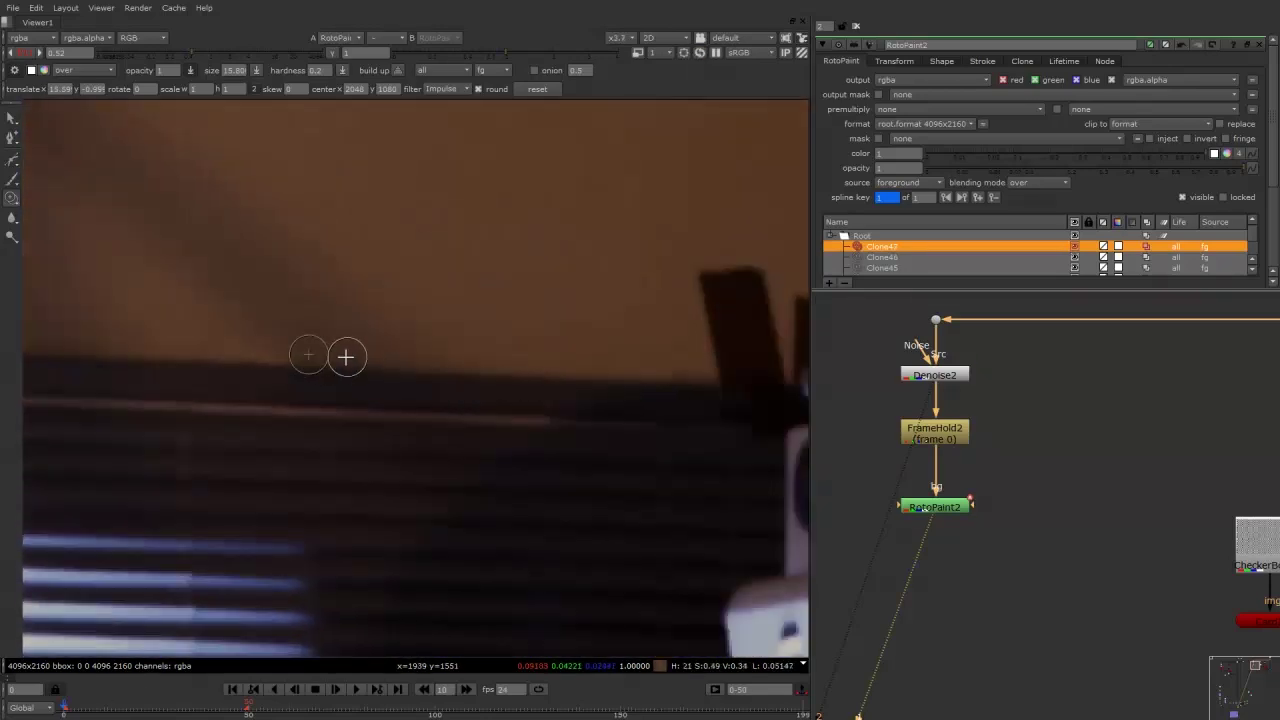
left_click_drag(241, 308, 266, 341, "ctrl")
left_click(248, 335)
Enlarge the Clone brush to size 26.79 and clone wall over the two dark upright pieces beside the stacked white boxes
scroll(248, 335, "down", 2)
middle_click_drag(637, 252, 491, 306)
scroll(335, 365, "up", 1)
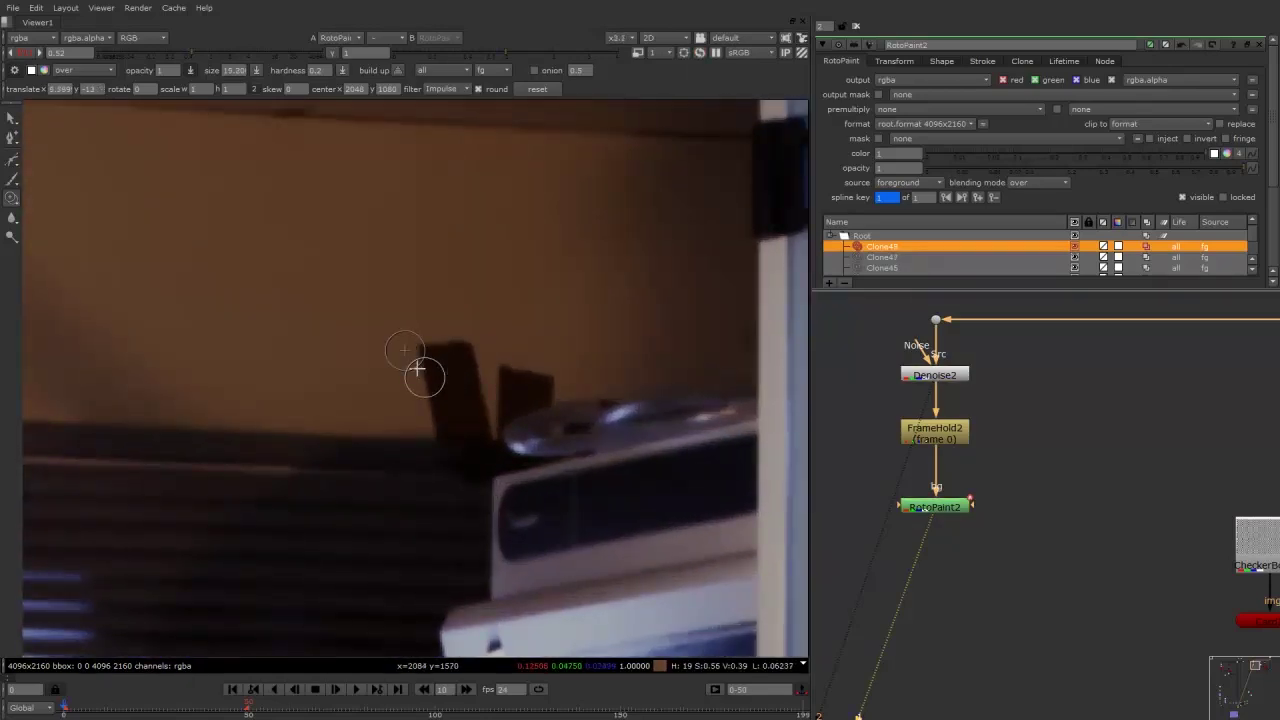
scroll(424, 376, "up", 2)
scroll(415, 335, "down", 3)
scroll(443, 322, "up", 2)
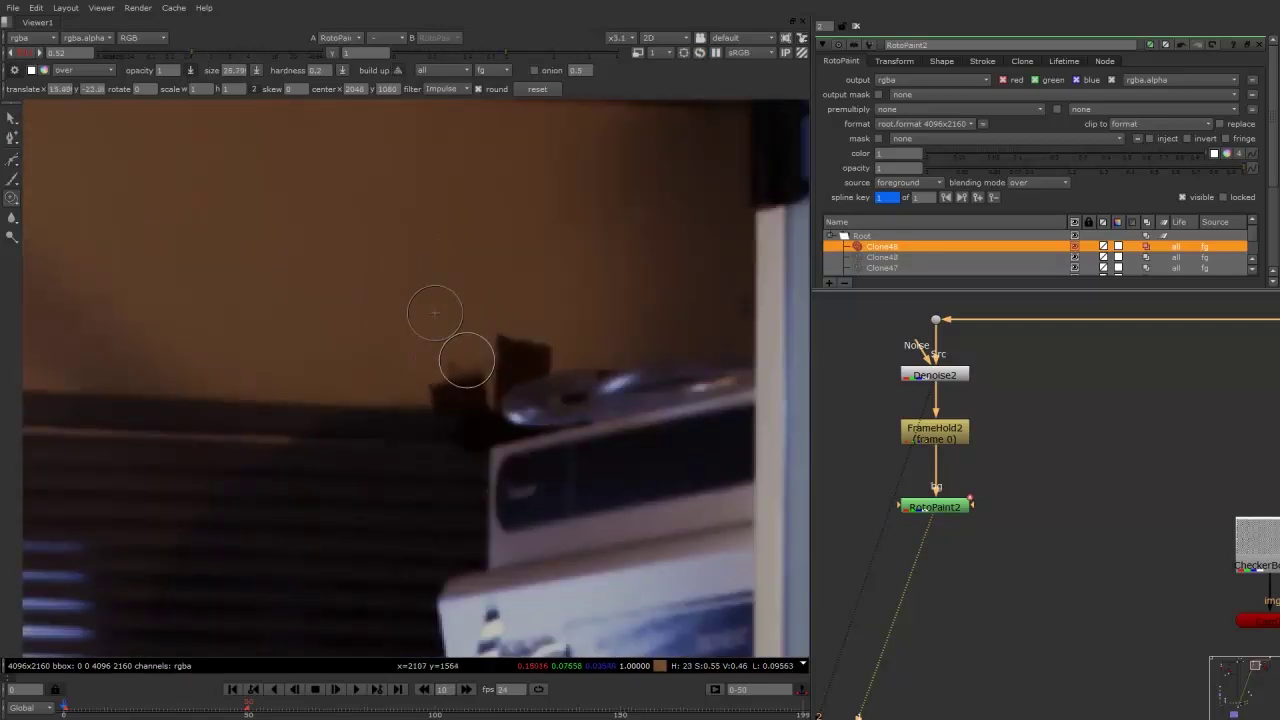
mouse_move(518, 339)
left_mouse_down()
mouse_move(539, 352)
mouse_move(486, 366)
left_mouse_up()
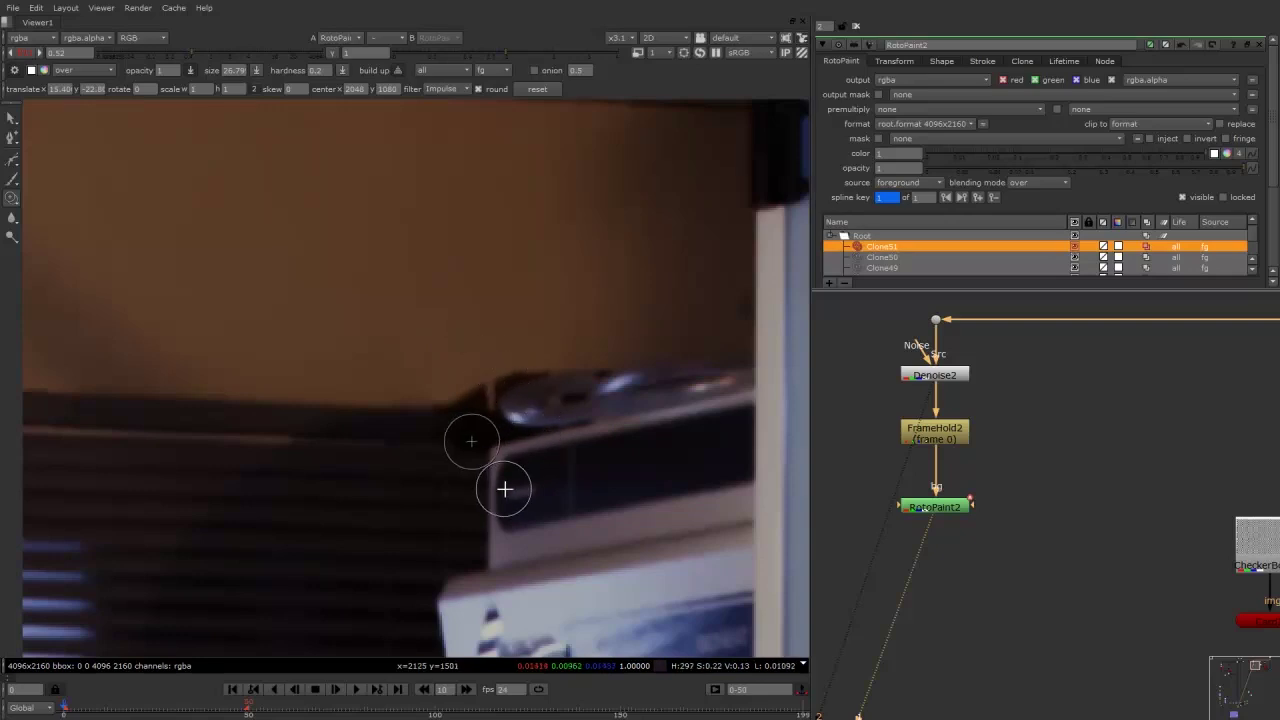
Clone wall over the remaining dark remnants around the shiny disc on top of the stacked boxes
middle_click_drag(552, 432, 508, 297)
scroll(500, 380, "up", 3)
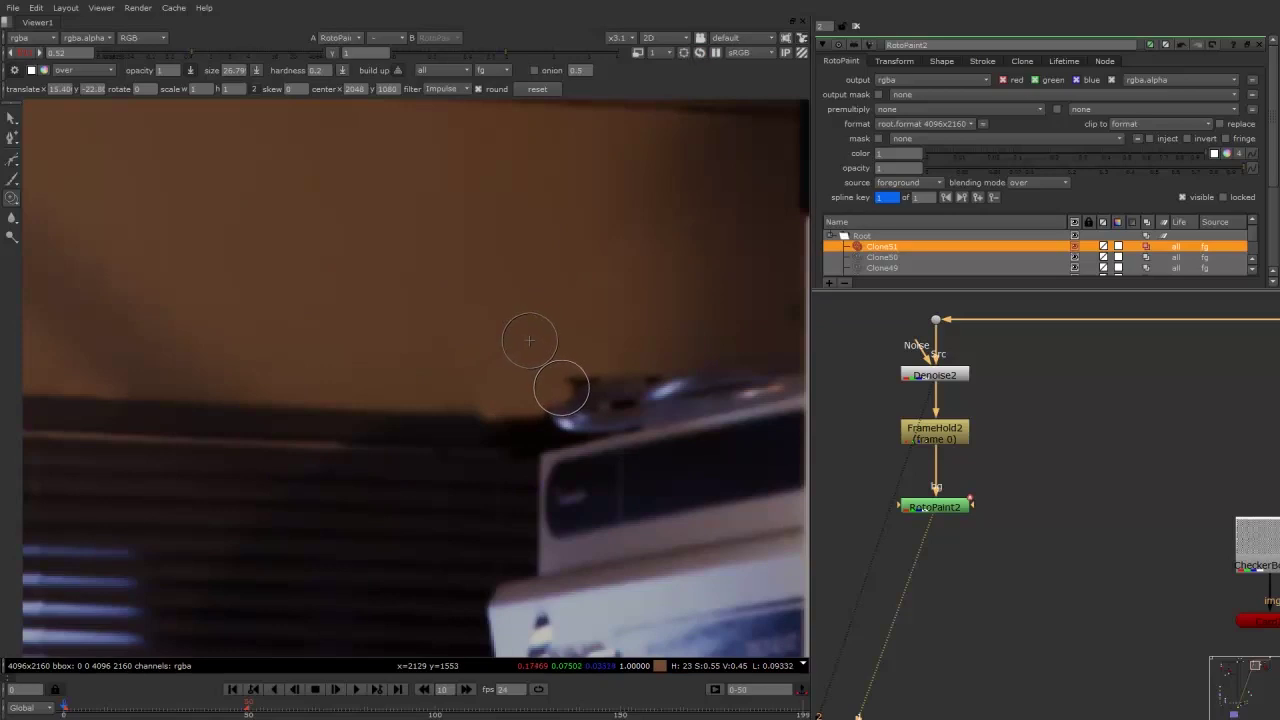
left_click_drag(549, 383, 667, 378)
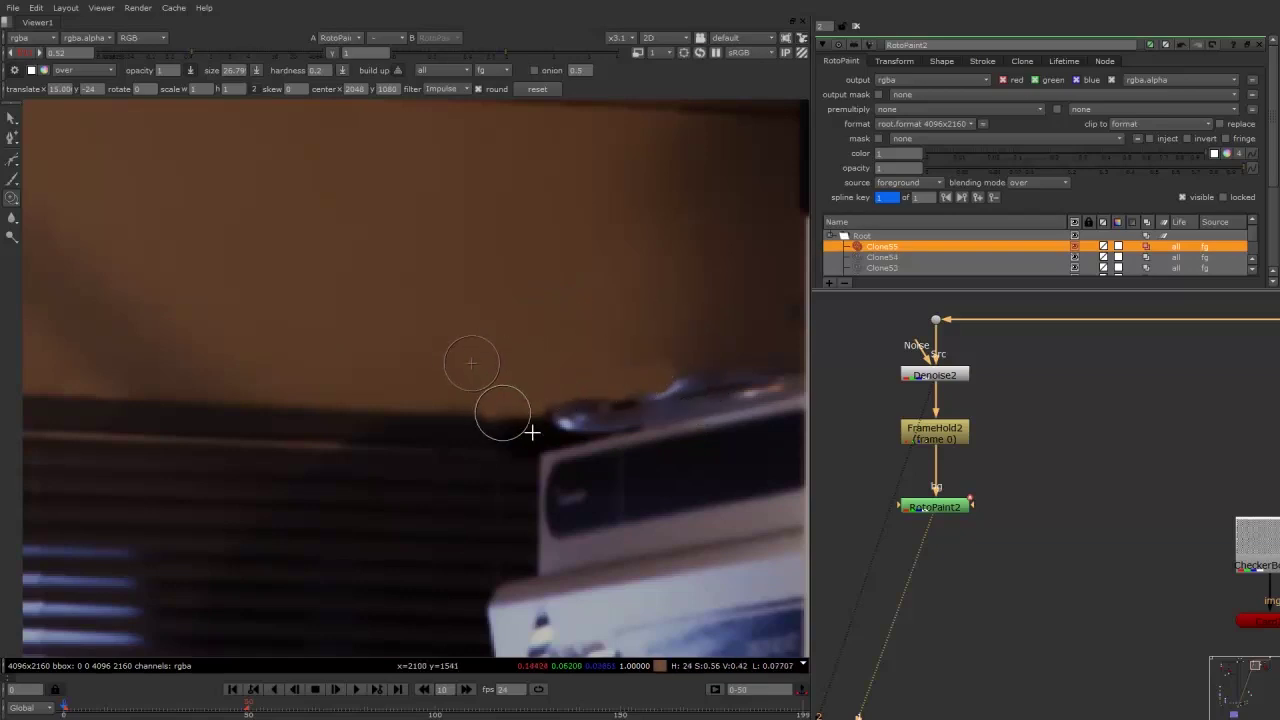
Raise the viewer gain to 2.1 and clone the blind's upper edge across to the stacked boxes, covering the near end of the disc
scroll(536, 436, "up", 2)
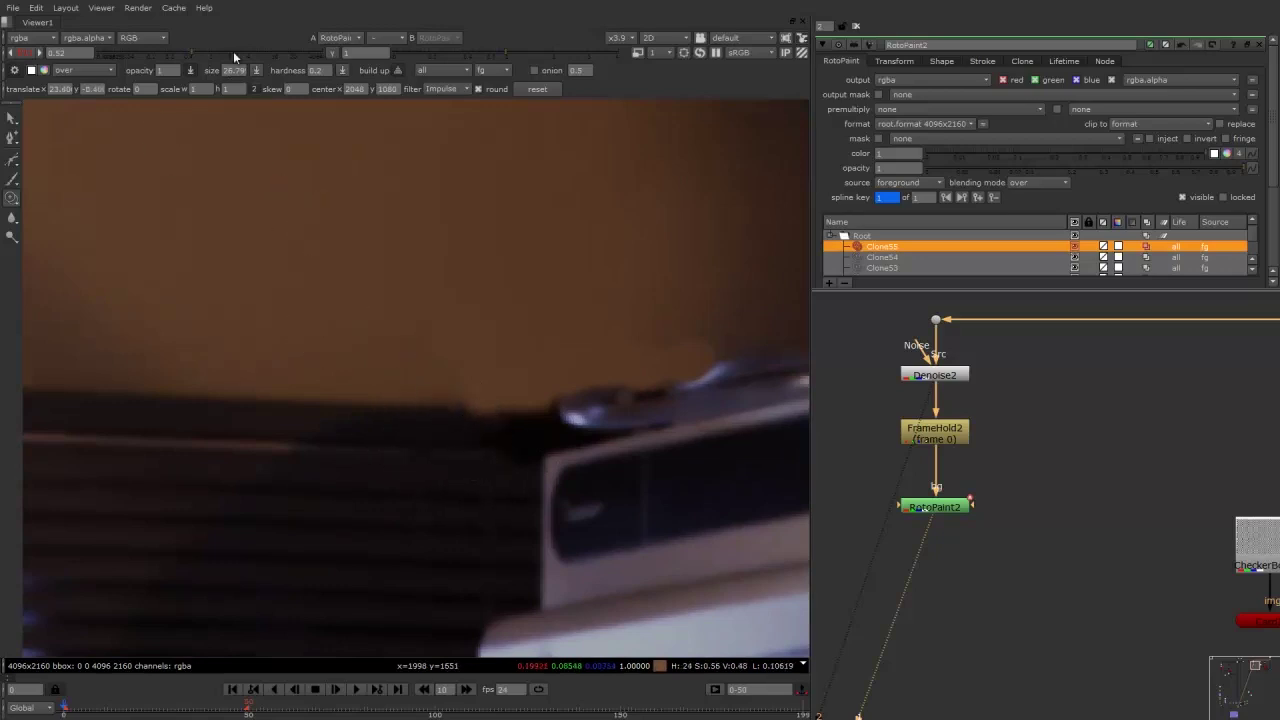
left_click_drag(194, 51, 228, 47)
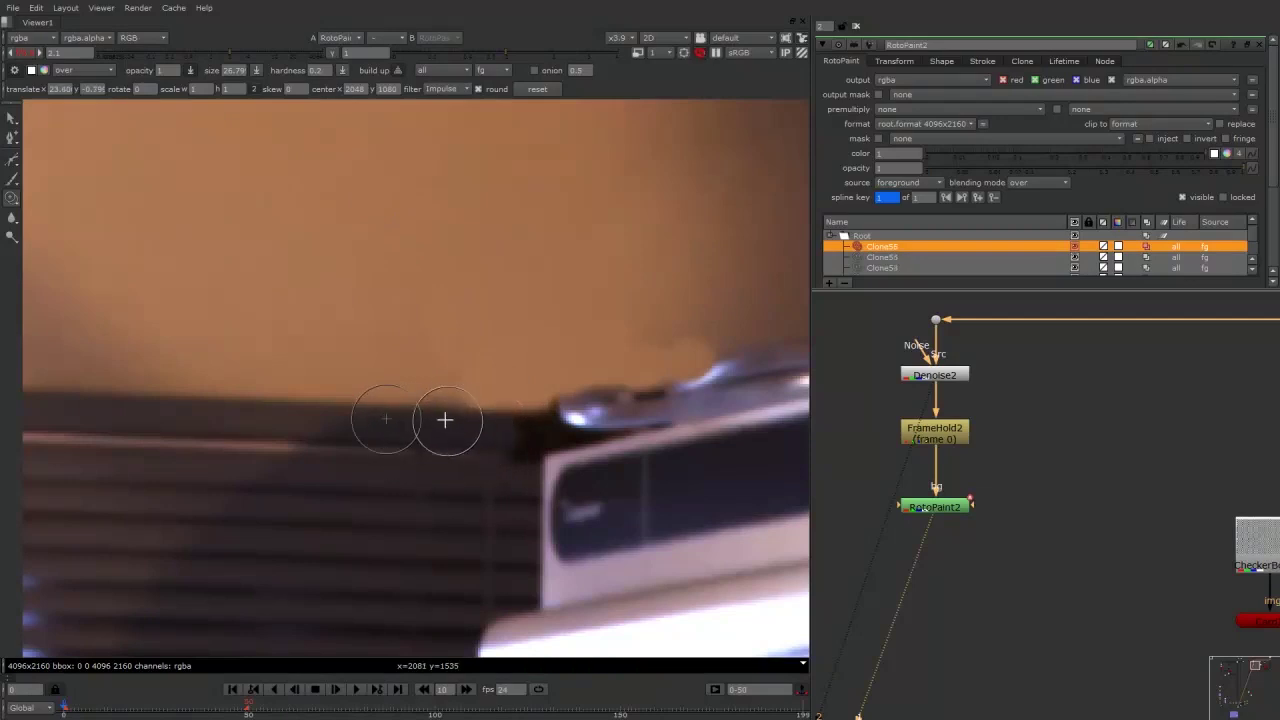
left_click_drag(524, 413, 445, 411)
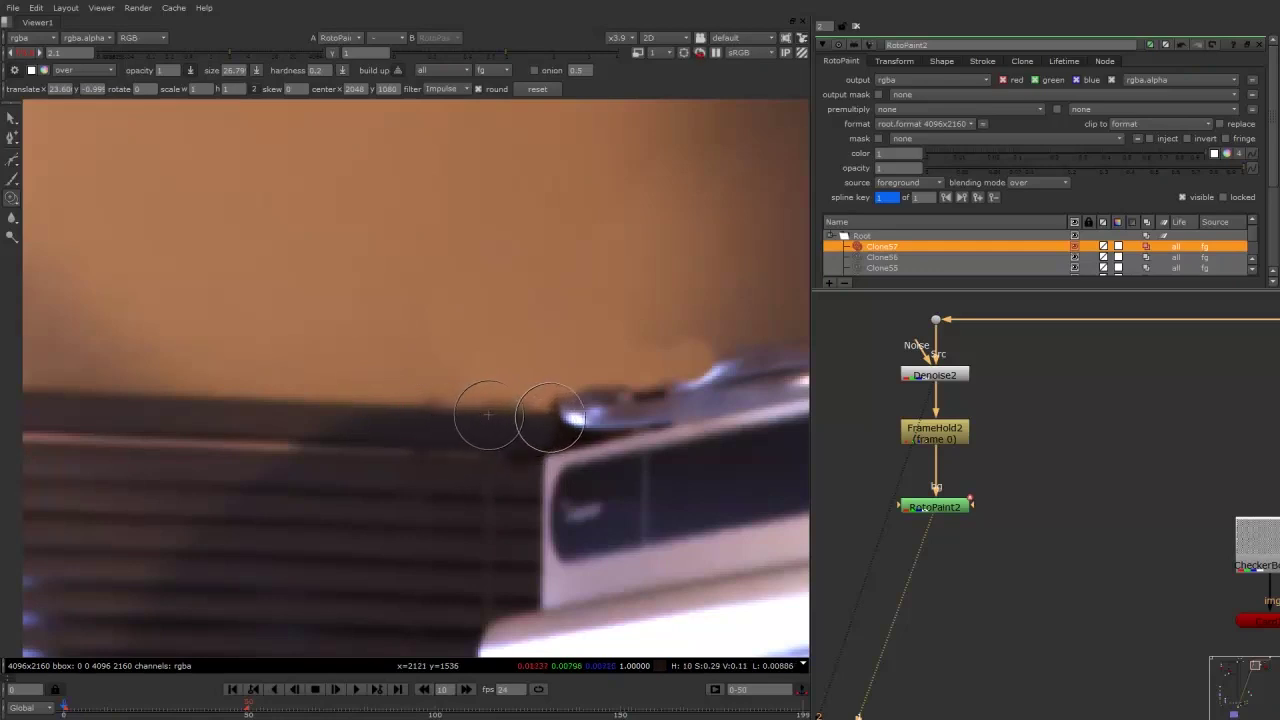
mouse_move(524, 421)
left_mouse_down()
mouse_move(510, 410)
mouse_move(534, 401)
left_mouse_up()
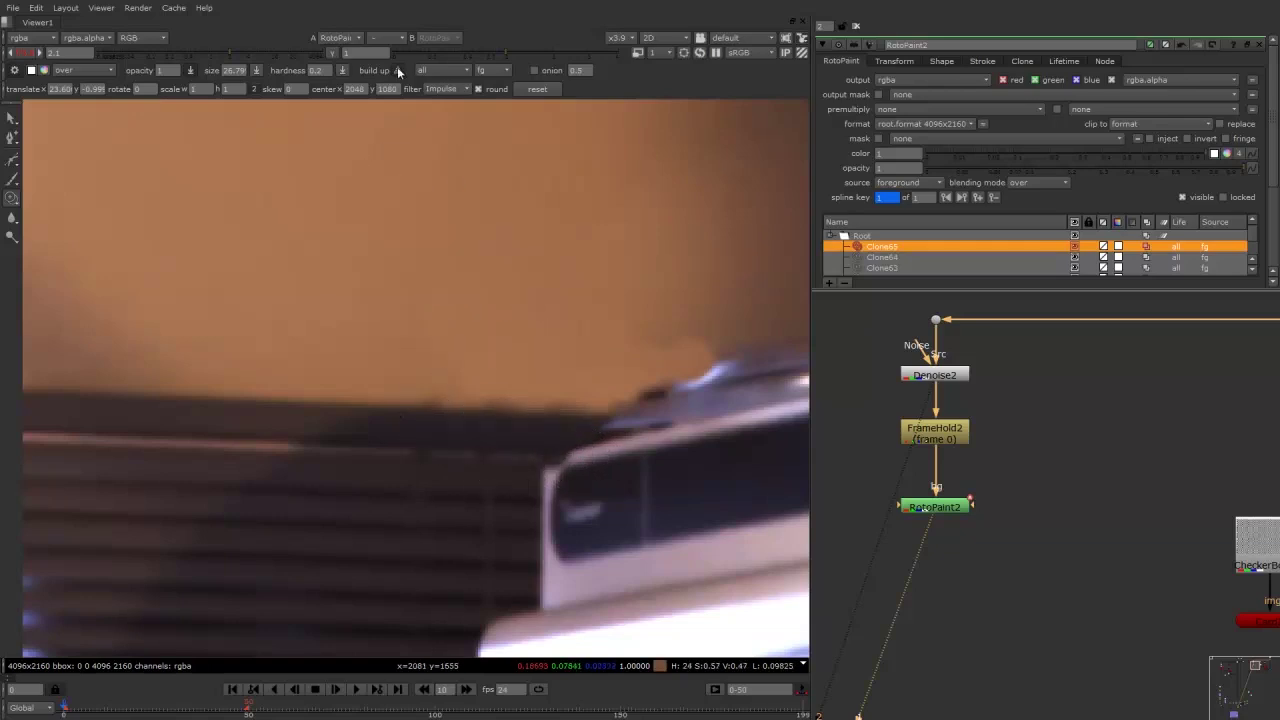
Lower the viewer gain to 1.05 and check the painted wall above the blind's left bracket
left_click_drag(227, 52, 212, 53)
middle_click_drag(440, 232, 322, 273, "alt")
middle_click_drag(232, 272, 601, 304)
scroll(600, 303, "up", 3)
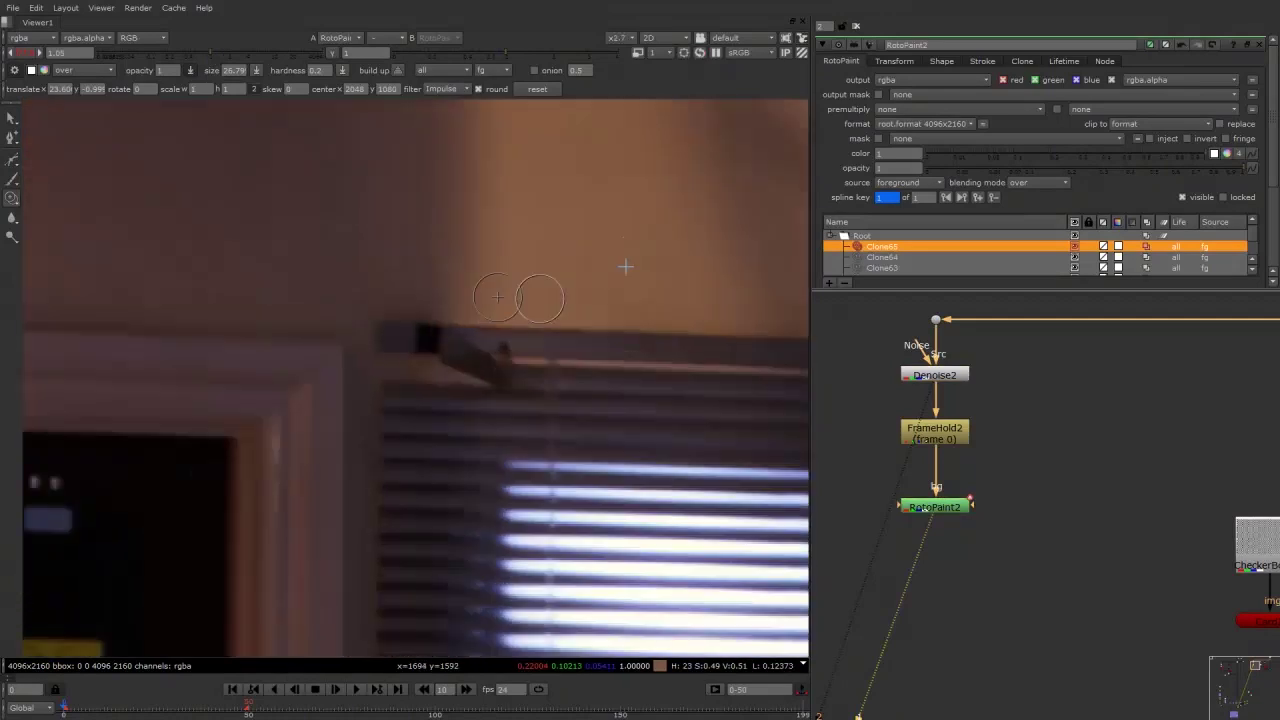
Reduce the Clone brush to size 14.19 and clone blind slats over the lower edge of the bracket arm
scroll(466, 306, "up", 3)
middle_click_drag(526, 340, 421, 254)
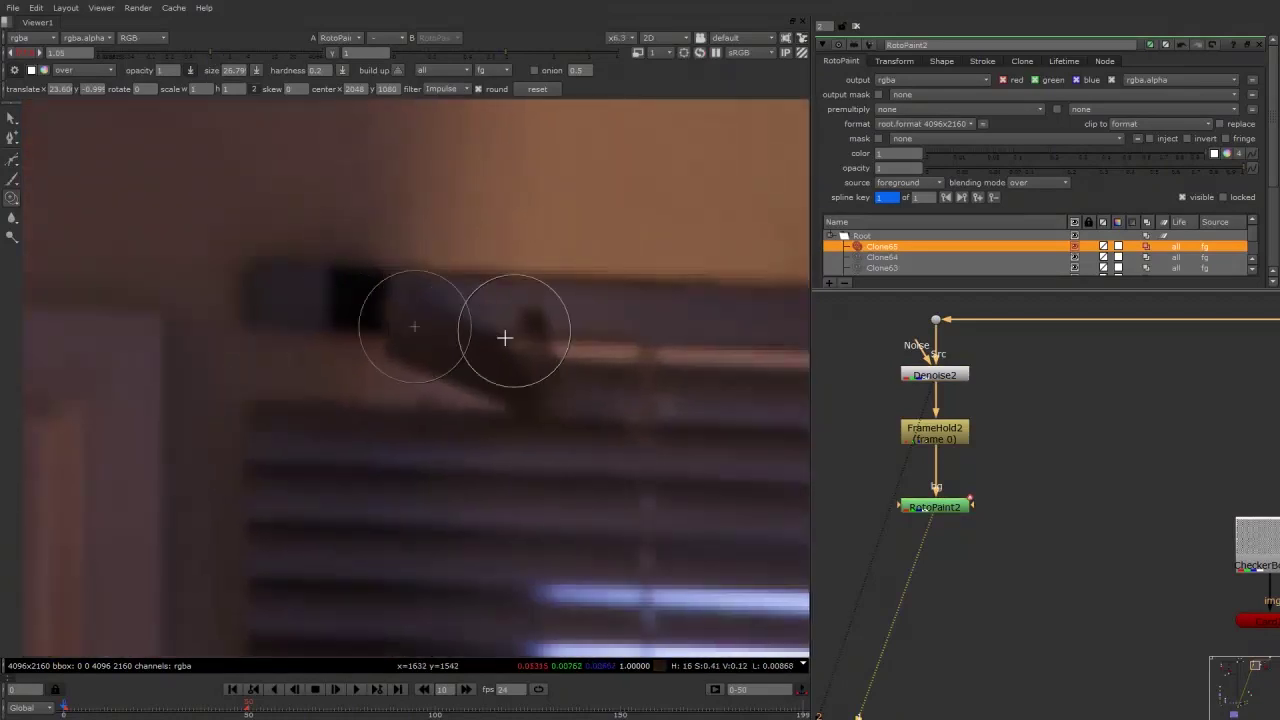
middle_click_drag(465, 343, 483, 323)
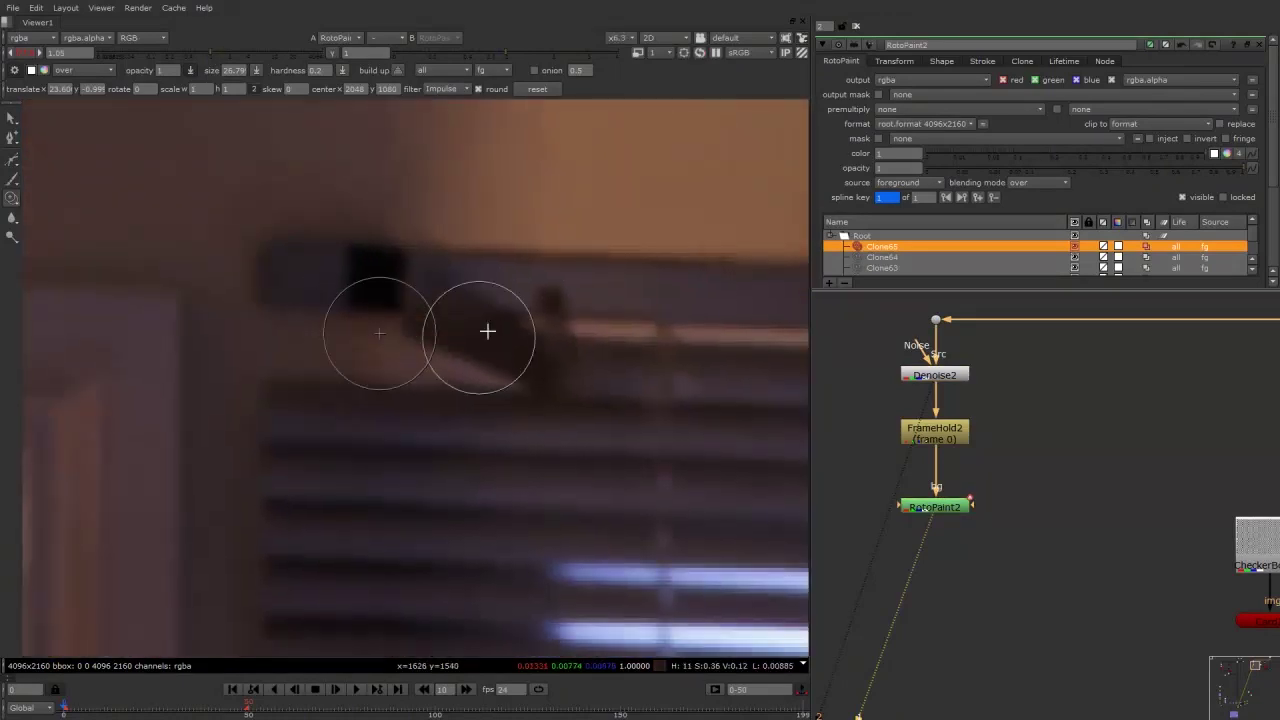
scroll(524, 383, "down", 1)
middle_click_drag(511, 379, 469, 345)
scroll(480, 338, "down", 1)
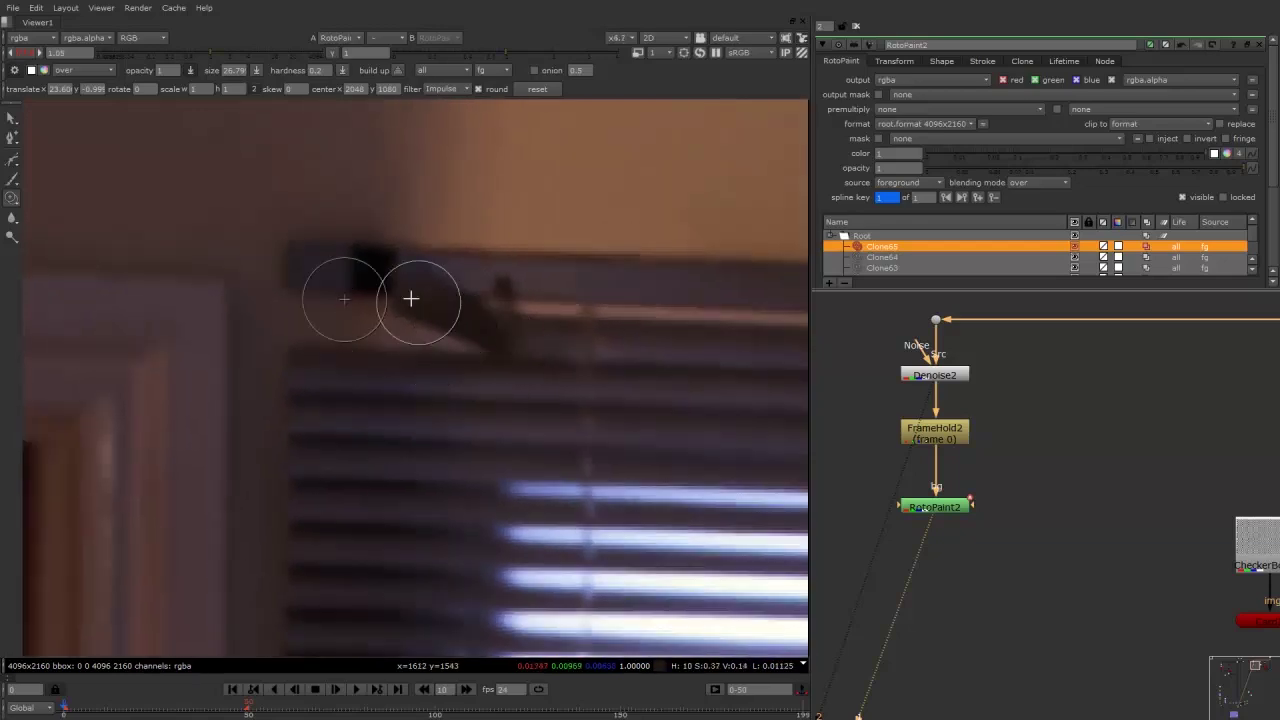
left_click_drag(390, 397, 306, 364, "ctrl")
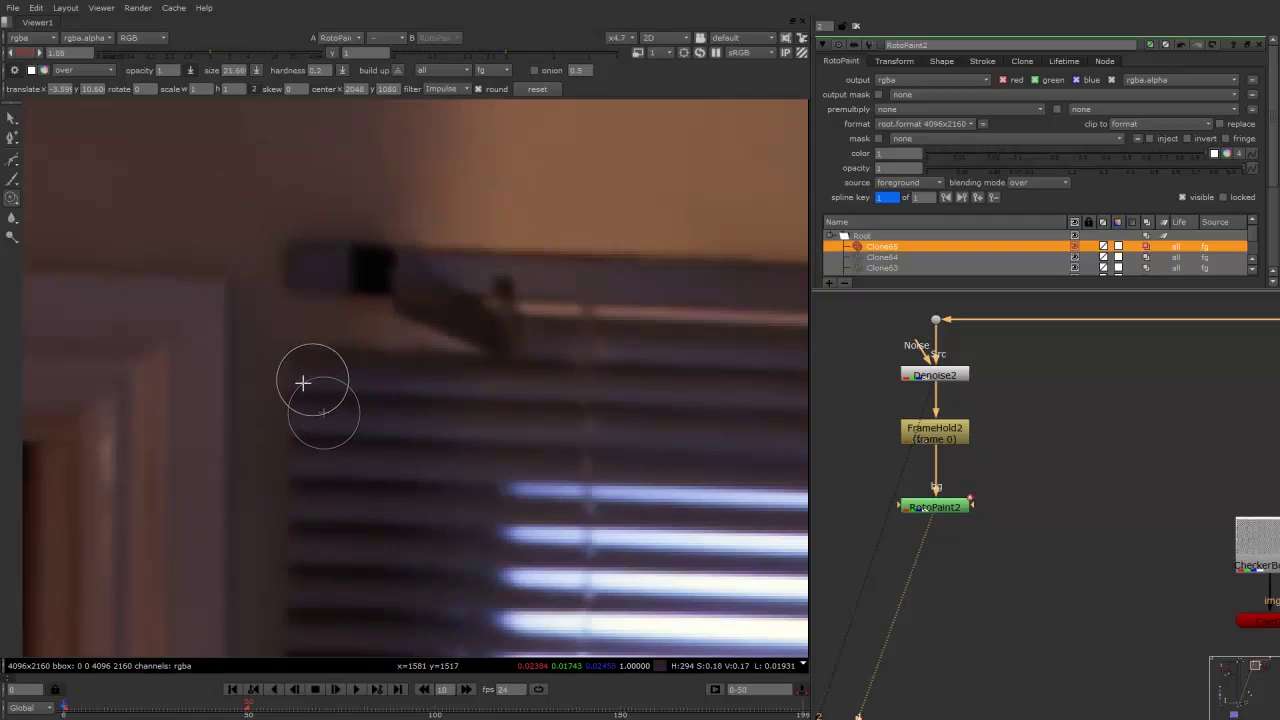
left_click_drag(279, 362, 300, 344, "ctrl")
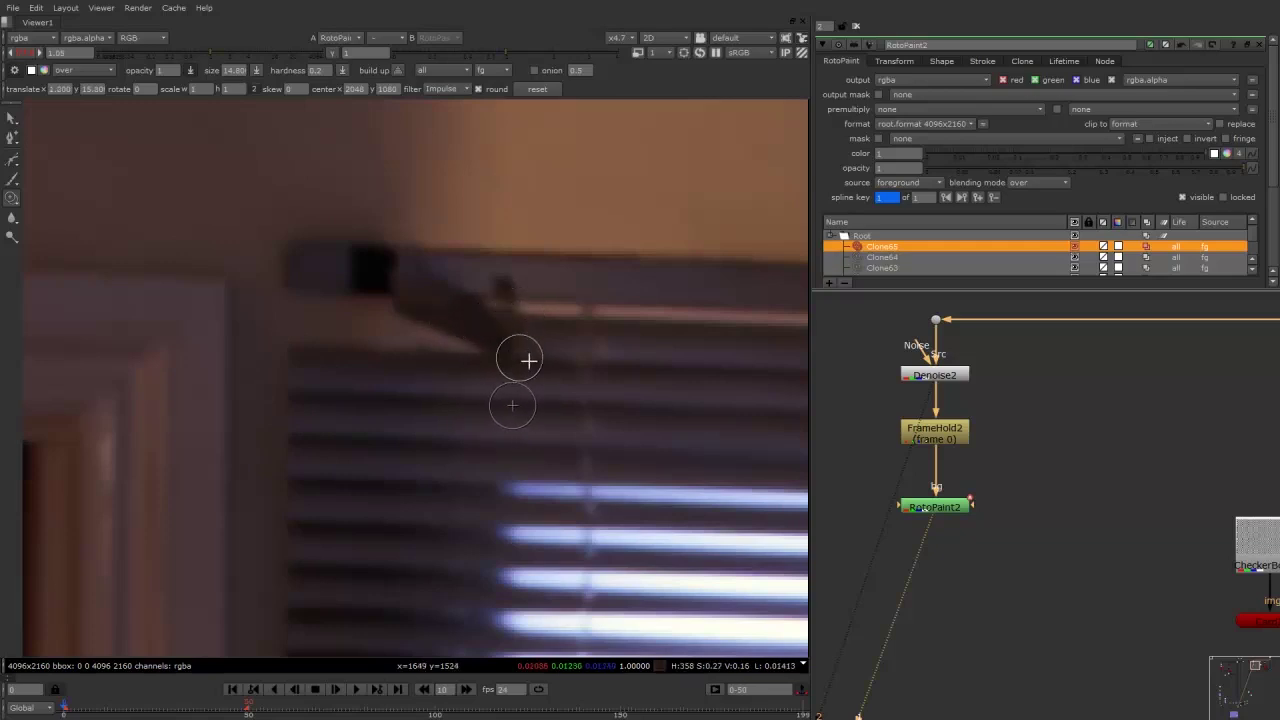
left_click_drag(549, 360, 510, 358, "ctrl")
left_click_drag(510, 358, 375, 351)
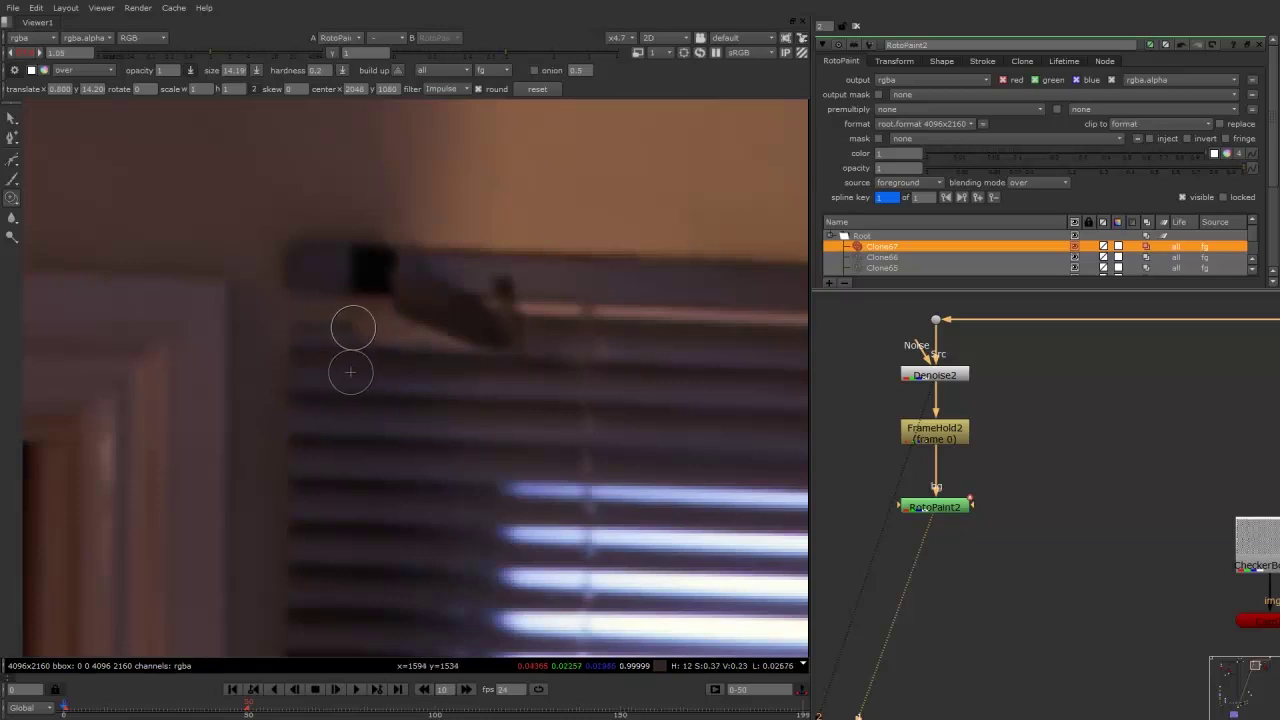
Clone the surrounding slats and headrail over the bracket's diagonal arm at the blind's near corner
left_click_drag(480, 338, 321, 337)
left_click_drag(477, 341, 382, 331)
left_click_drag(544, 308, 500, 300, "ctrl")
left_click_drag(518, 308, 498, 306)
left_click_drag(338, 298, 406, 304, "ctrl")
mouse_move(380, 308)
left_mouse_down()
mouse_move(425, 313)
mouse_move(404, 299)
left_mouse_up()
left_click_drag(394, 300, 462, 325)
Extend the pale strip beneath the blind's headrail across the area where the bracket arm hung, using short clone strokes
left_click_drag(534, 309, 577, 309, "ctrl")
left_click_drag(444, 315, 450, 306)
mouse_move(428, 304)
left_mouse_down()
mouse_move(391, 303)
mouse_move(468, 307)
left_mouse_up()
left_click_drag(470, 308, 504, 313)
left_click_drag(571, 306, 499, 309, "ctrl")
mouse_move(545, 309)
left_mouse_down()
mouse_move(479, 306)
mouse_move(527, 306)
mouse_move(494, 308)
left_mouse_up()
left_click_drag(498, 308, 488, 306)
left_click_drag(492, 307, 487, 305)
Lower the Clone brush opacity to 0.2 and blend the end of the pale strip into the darker rail
mouse_move(590, 303)
middle_mouse_down("alt")
mouse_move(614, 303)
mouse_move(574, 373)
middle_mouse_up("alt")
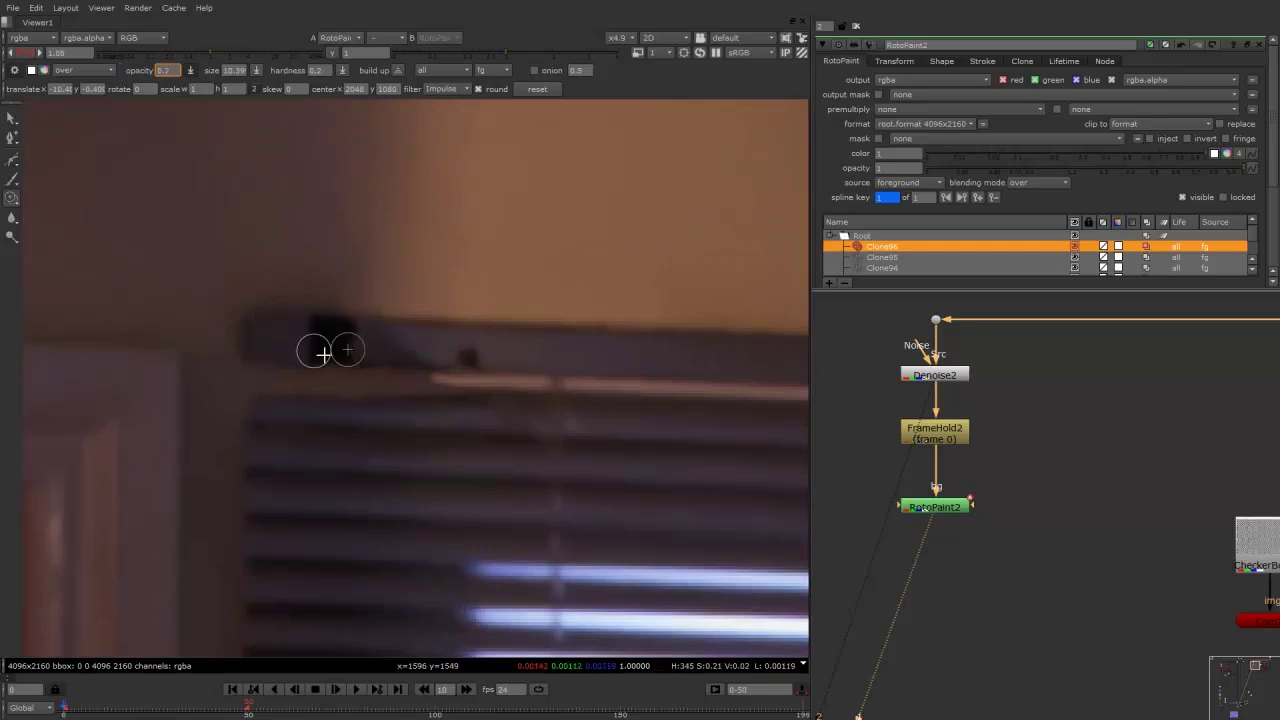
left_click_drag(477, 383, 386, 379)
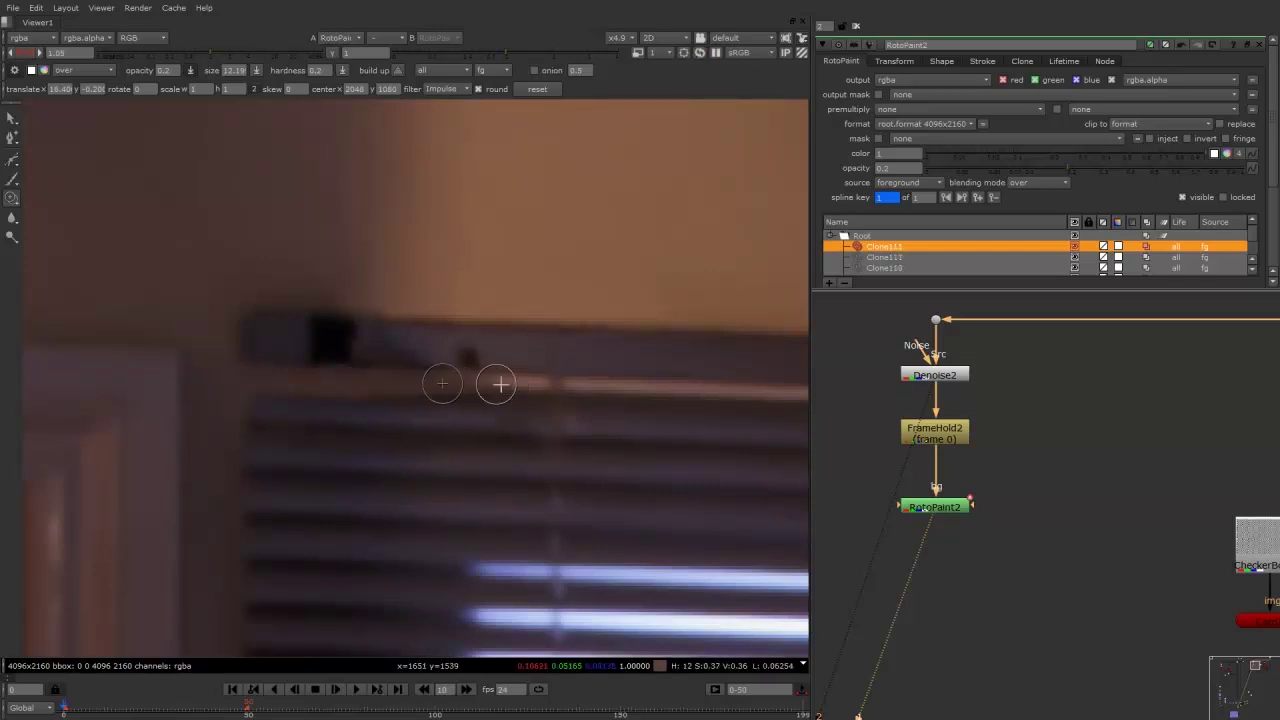
left_click_drag(498, 384, 426, 383)
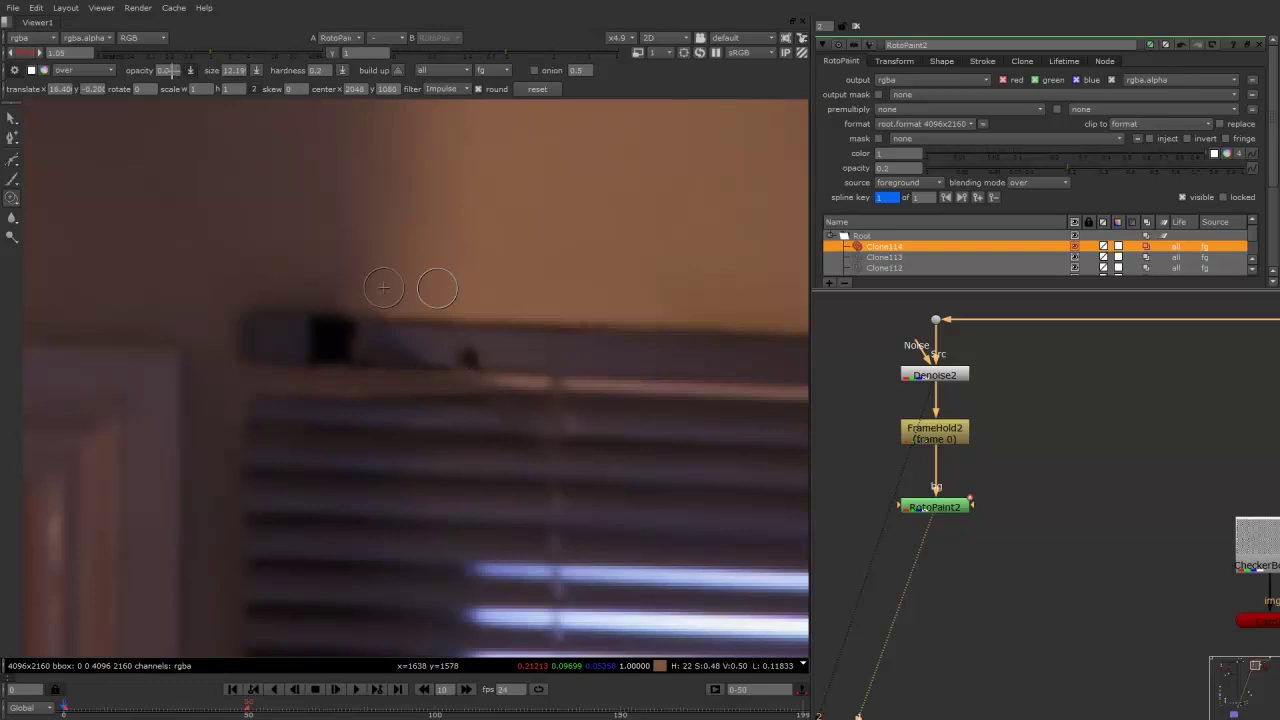
Restore the Clone brush opacity to 1 and clone headrail over the small dark knob above the pale strip
type("1")
key("Return")
left_click(469, 352)
left_click(394, 351)
left_click_drag(455, 351, 412, 350)
left_click(421, 349)
Sample the clean end of the headrail and clone it over the black bracket block
mouse_move(271, 326)
left_mouse_down("ctrl")
mouse_move(357, 323)
mouse_move(297, 354)
mouse_move(351, 355)
left_mouse_up("ctrl")
left_click(317, 320)
left_click(322, 328)
left_click(329, 330)
left_click(329, 333)
left_click(318, 345)
left_click(351, 356)
Set the Clone brush to opacity 0.3 and size 15, and blend the repaired headrail with soft clone strokes
left_click_drag(170, 71, 114, 91)
key("Return")
left_click_drag(480, 348, 491, 354, "shift")
left_click_drag(415, 346, 465, 346, "ctrl")
mouse_move(477, 347)
left_mouse_down()
mouse_move(434, 351)
mouse_move(390, 330)
left_mouse_up()
left_click_drag(385, 322, 481, 358)
left_click_drag(481, 358, 366, 344)
Inspect the painted headrail and wall from the blind's near corner across to the stacked boxes
scroll(554, 314, "down", 5)
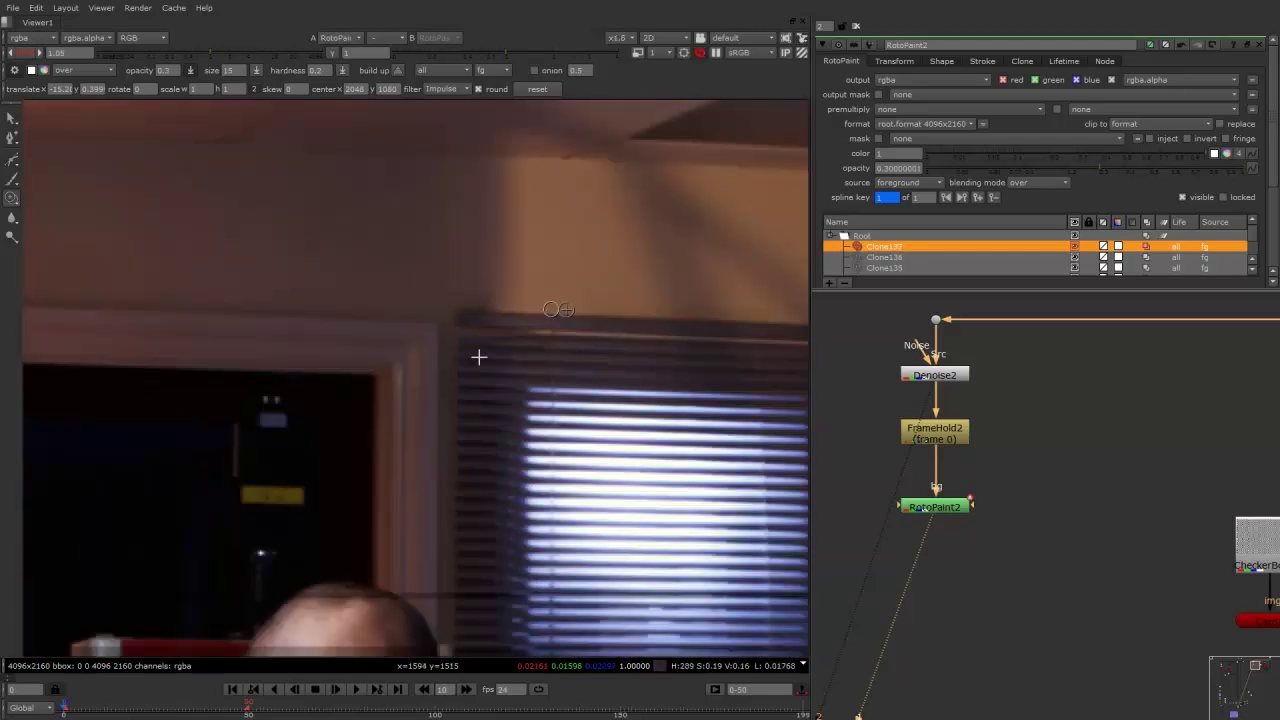
middle_click_drag(588, 354, 420, 352)
middle_click_drag(558, 388, 490, 405)
middle_click_drag(635, 392, 503, 388)
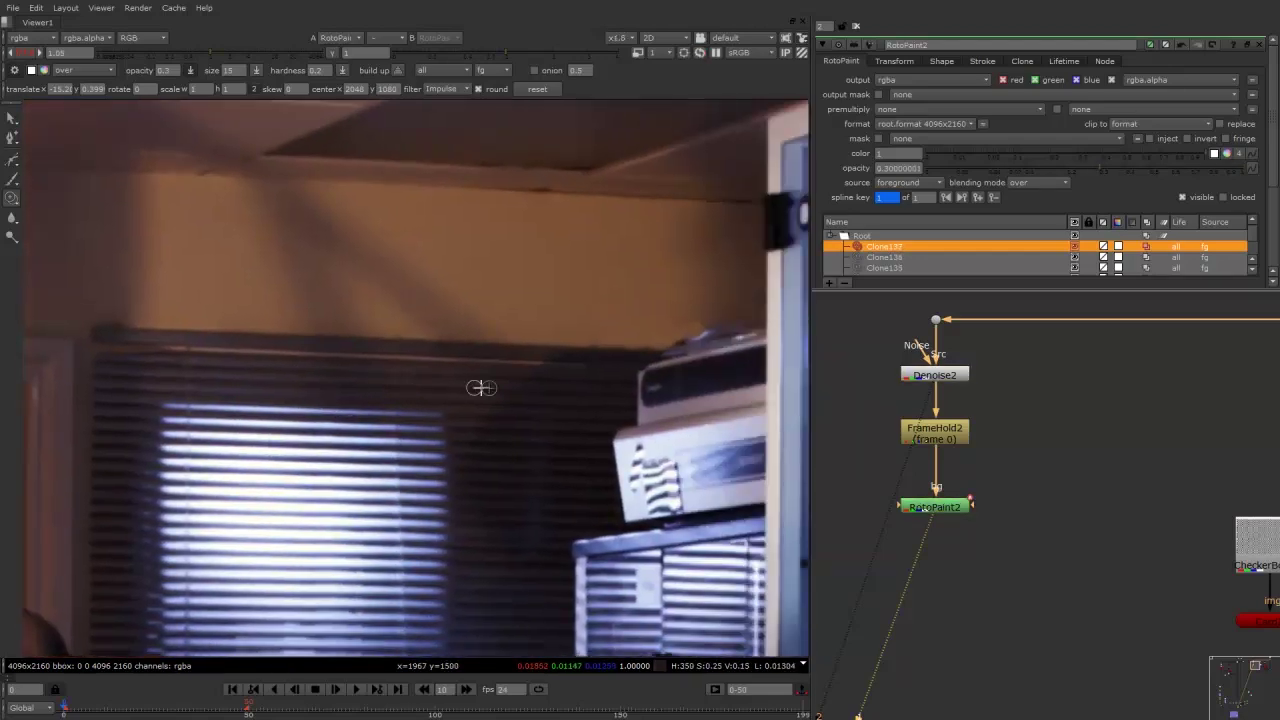
middle_click_drag(218, 370, 401, 374)
scroll(336, 376, "up", 4)
scroll(268, 367, "up", 1)
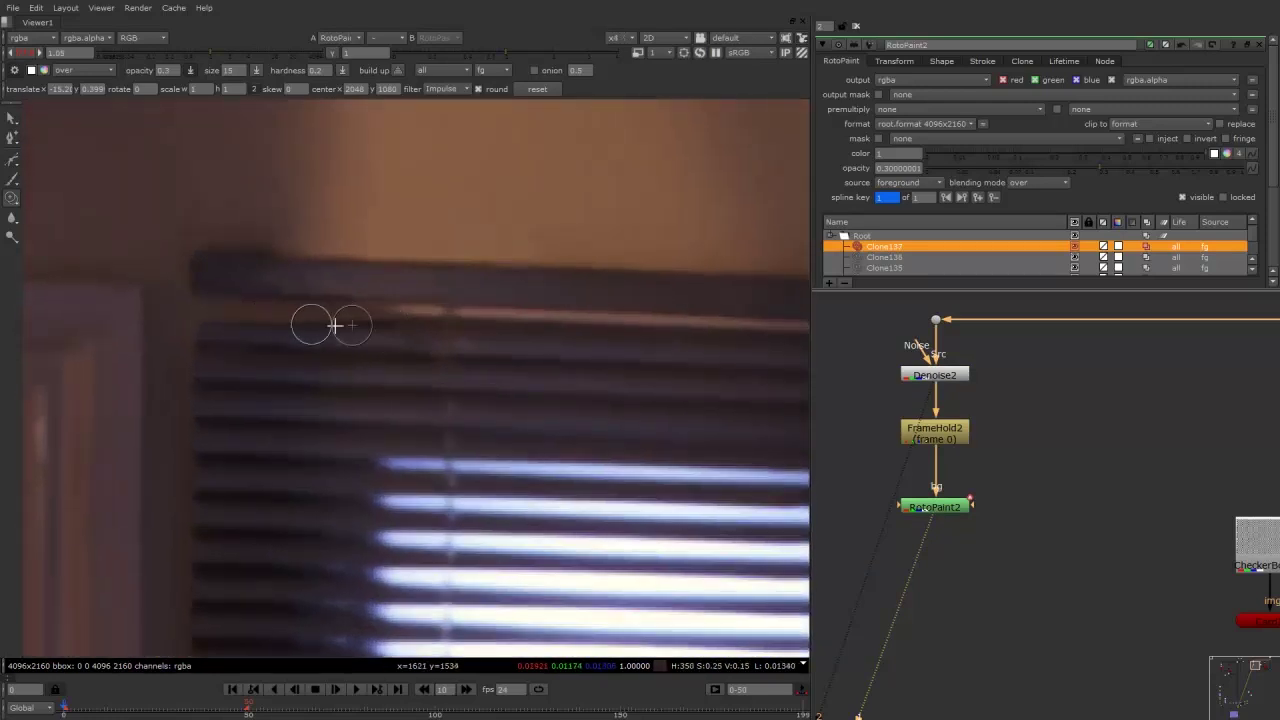